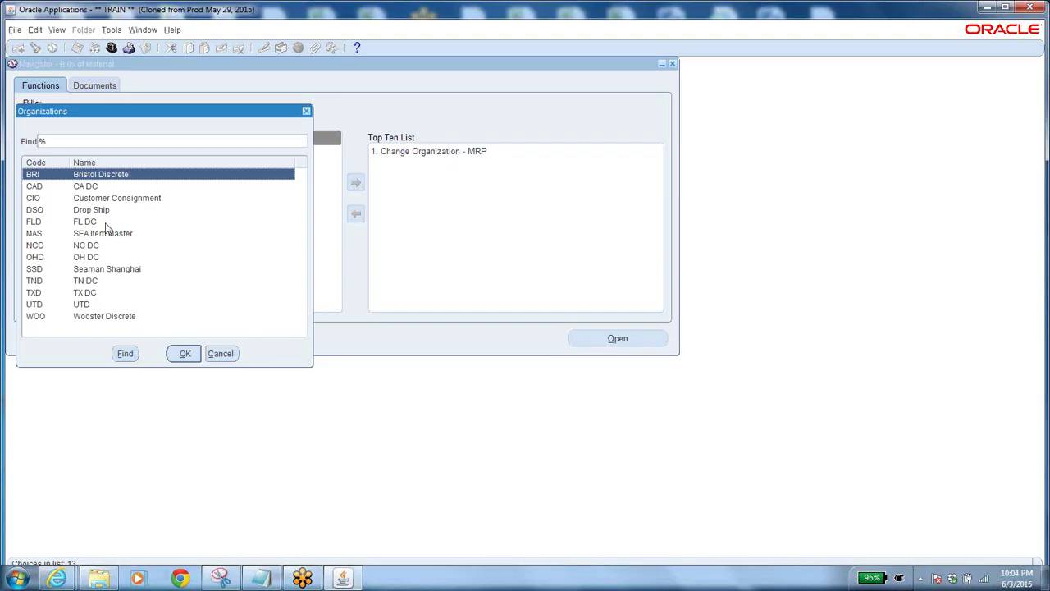
Dismiss the organization selection and switch the responsibility to SEA Purchasing Super User
left_click(219, 354)
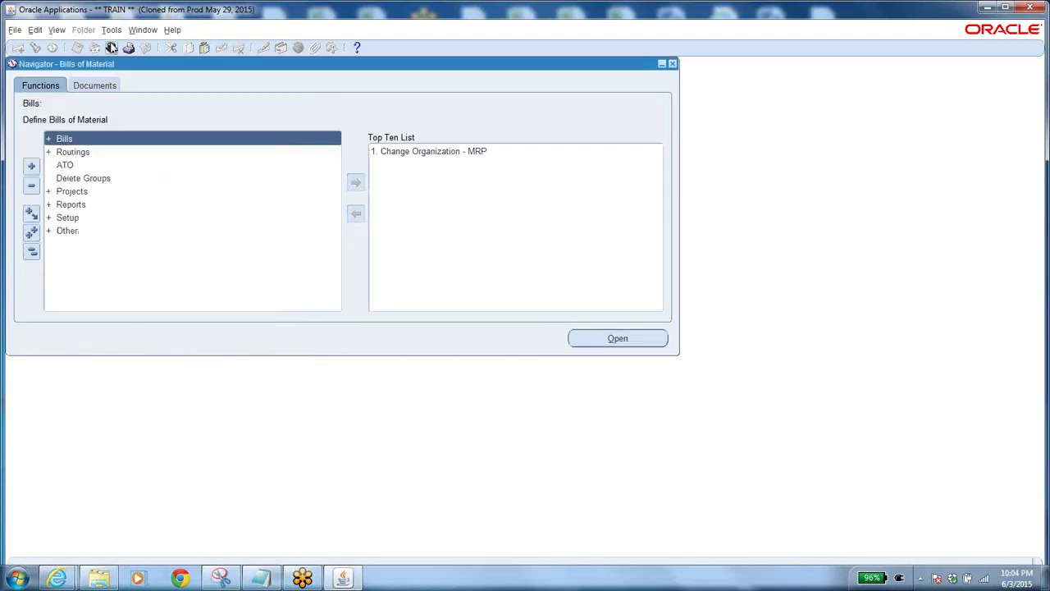
left_click(111, 48)
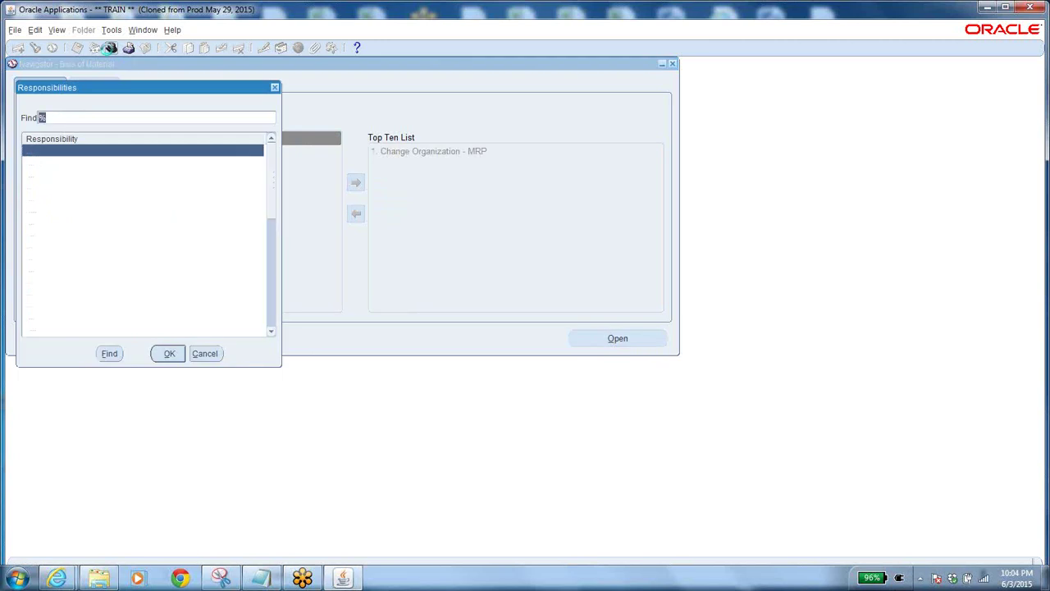
left_click(115, 245)
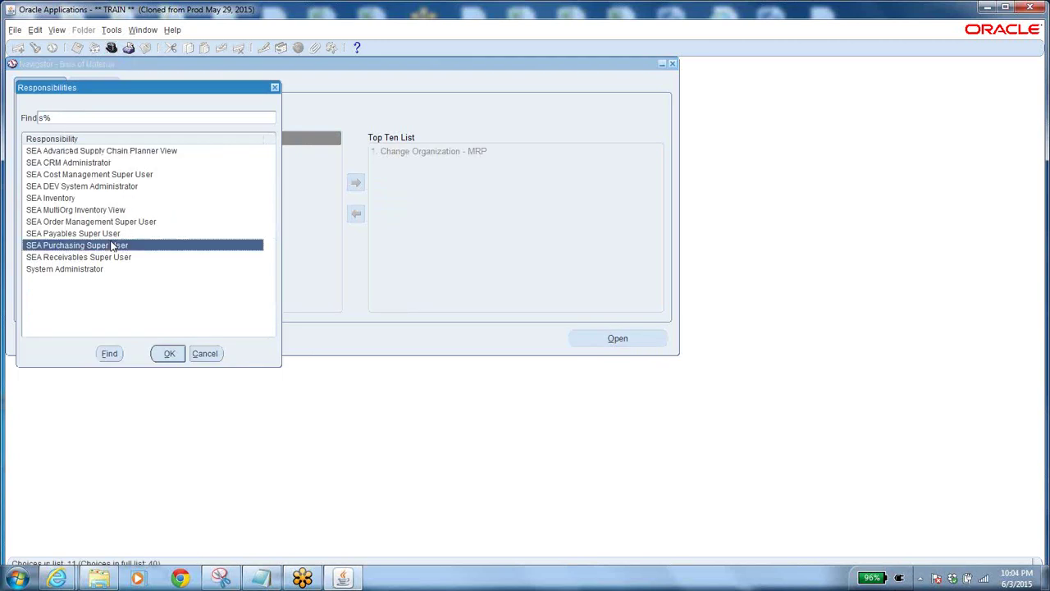
left_click(158, 349)
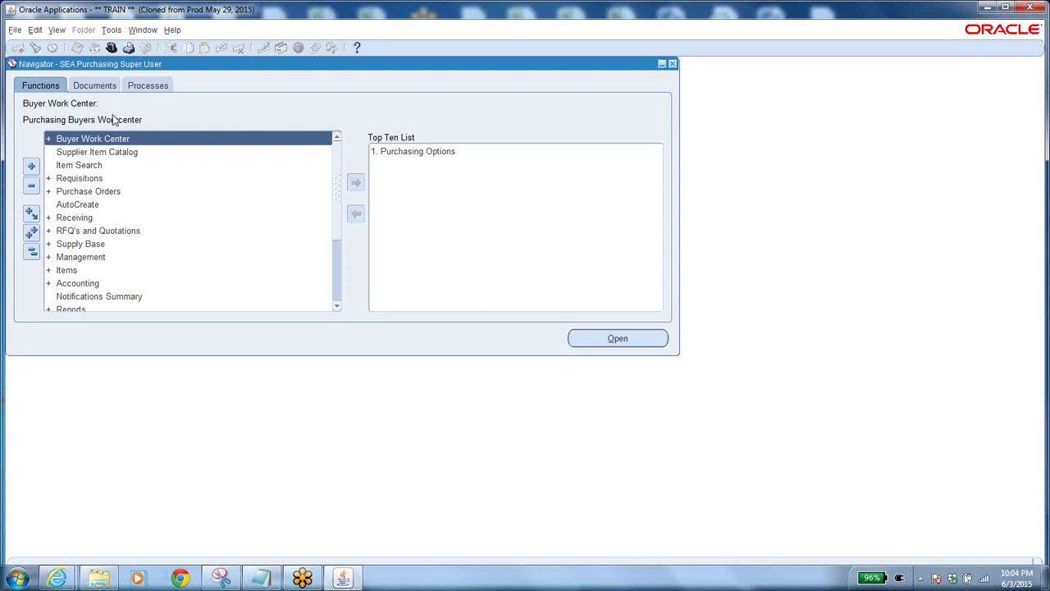
Expand the Purchase Orders functions in the TRAIN instance and open the Purchase Orders form
left_click(99, 194)
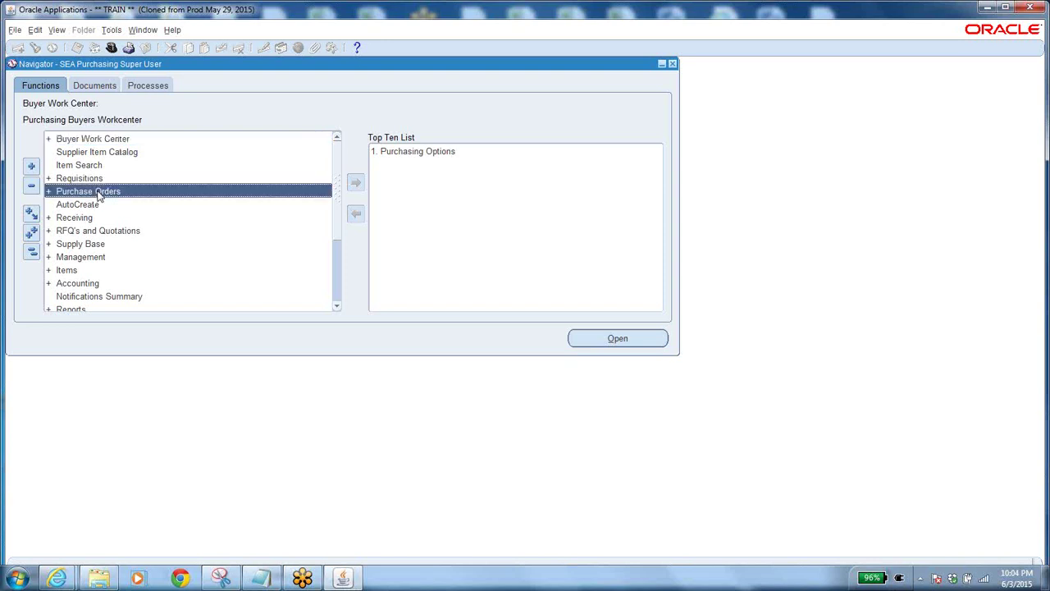
double_click(100, 195)
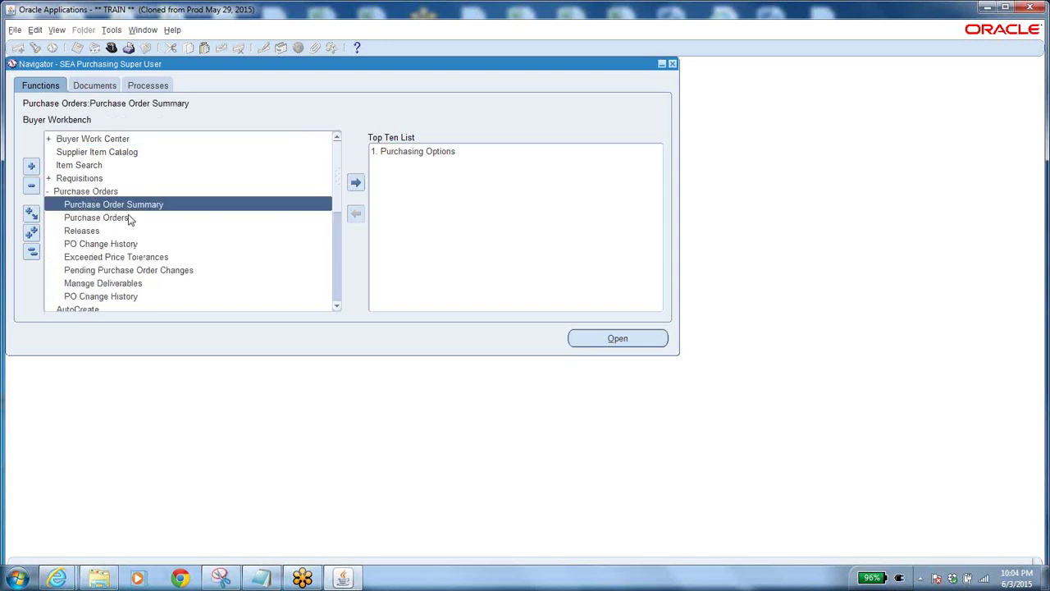
left_click(125, 219)
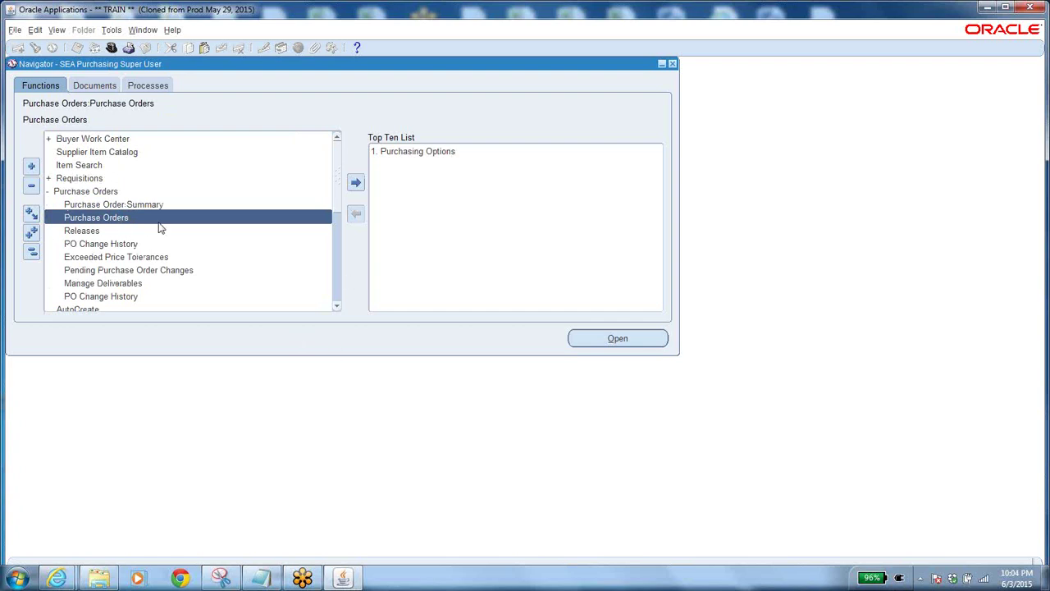
double_click(112, 217)
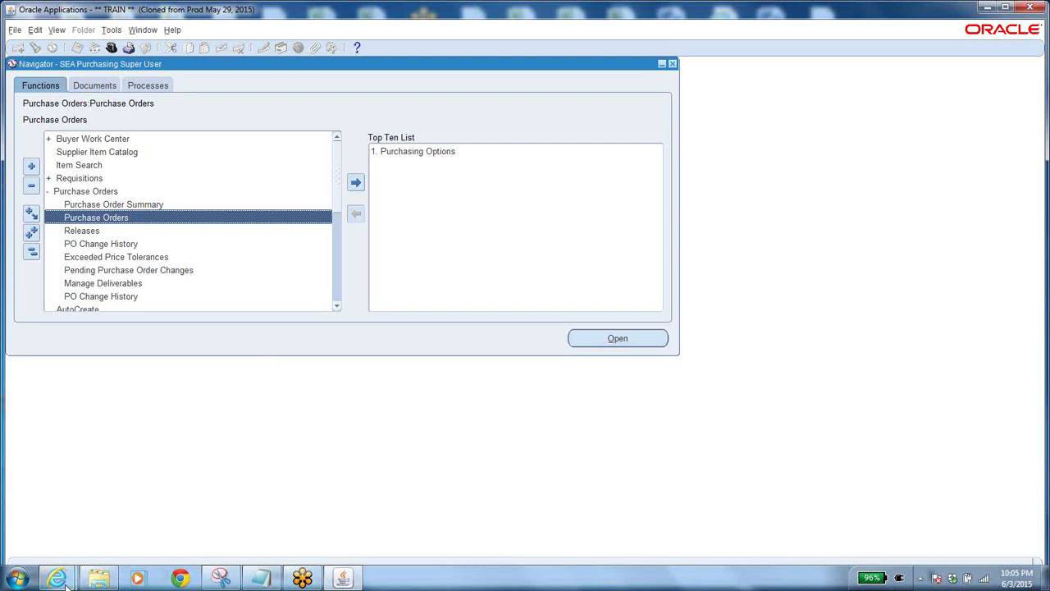
Switch to Internet Explorer and open the saved favorite "Sipport login" in a new tab
mouse_move(57, 578)
left_click(89, 512)
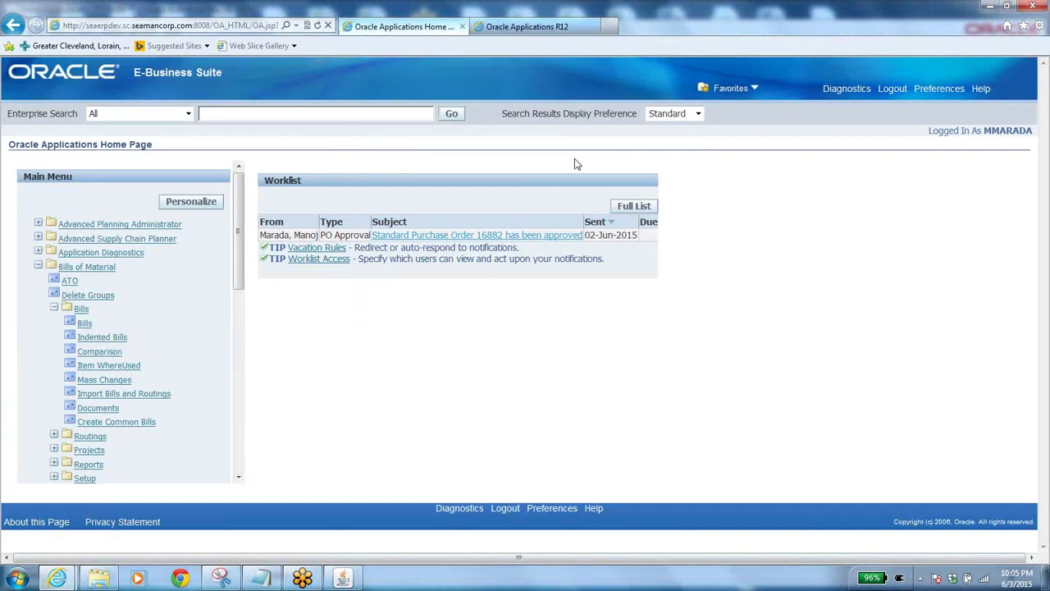
left_click(612, 27)
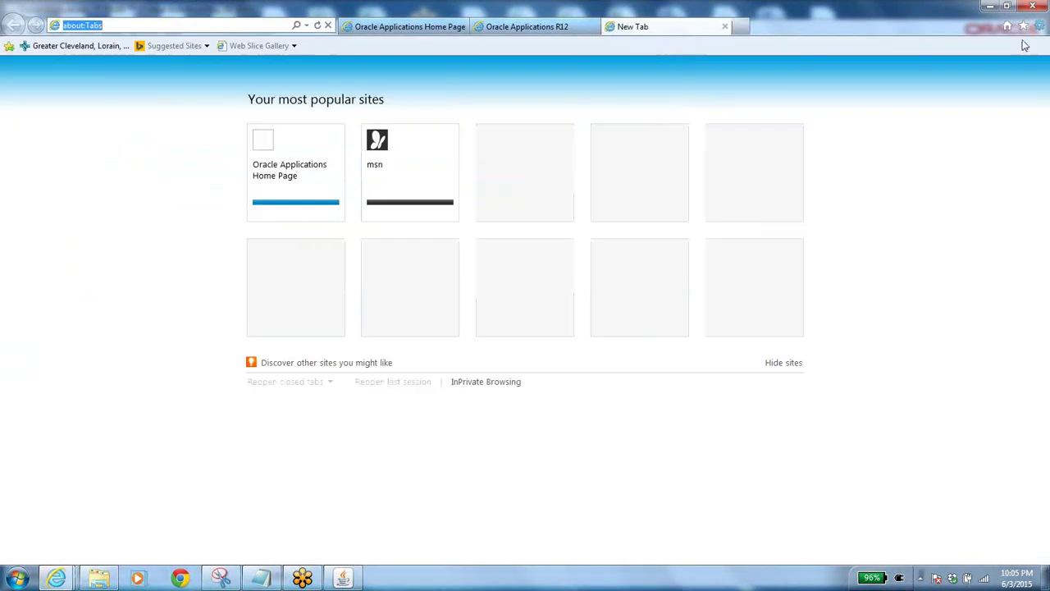
left_click(1027, 28)
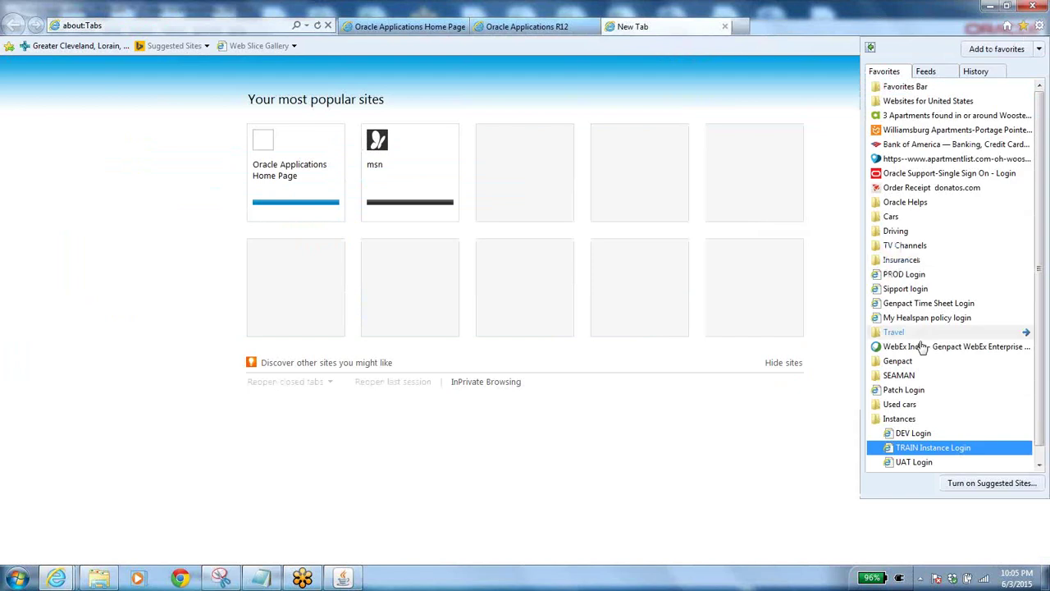
left_click(906, 289)
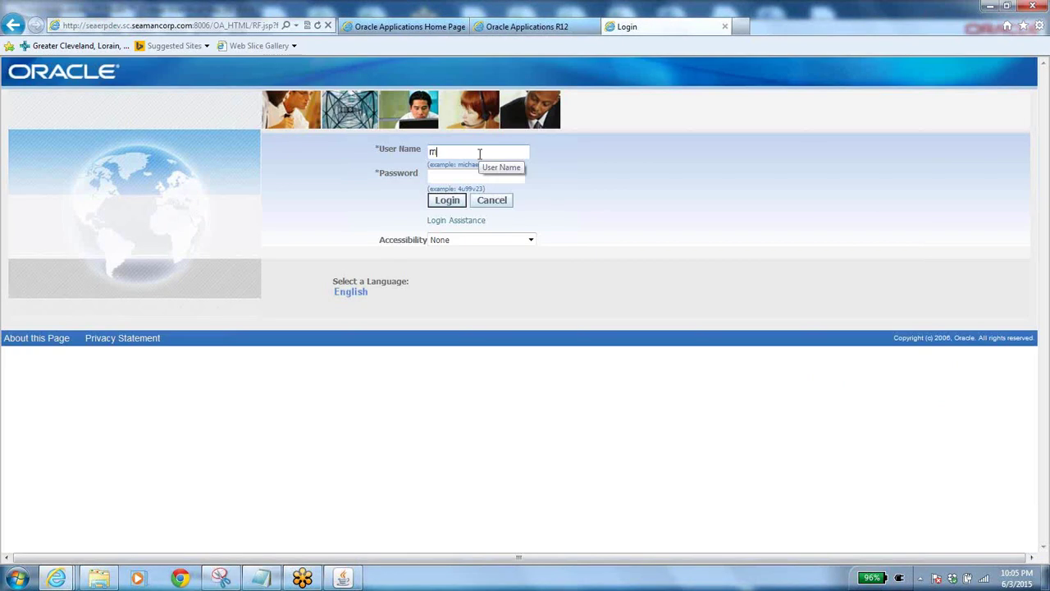
Log in to the support instance with the user name and account password, re-entering the password after the first attempt
key("Tab")
key("Return")
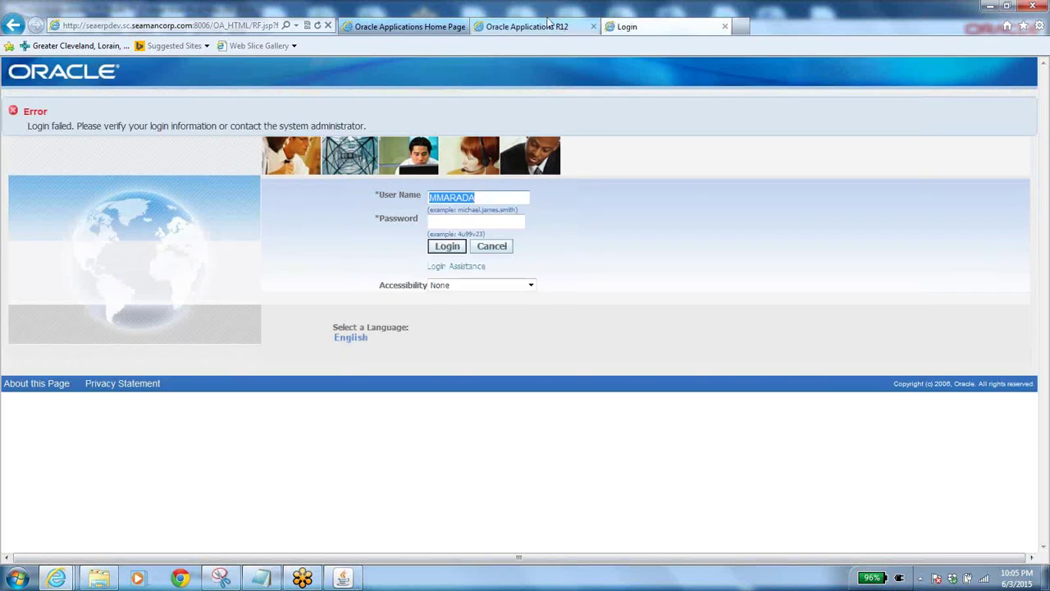
left_click(454, 221)
type("•••••")
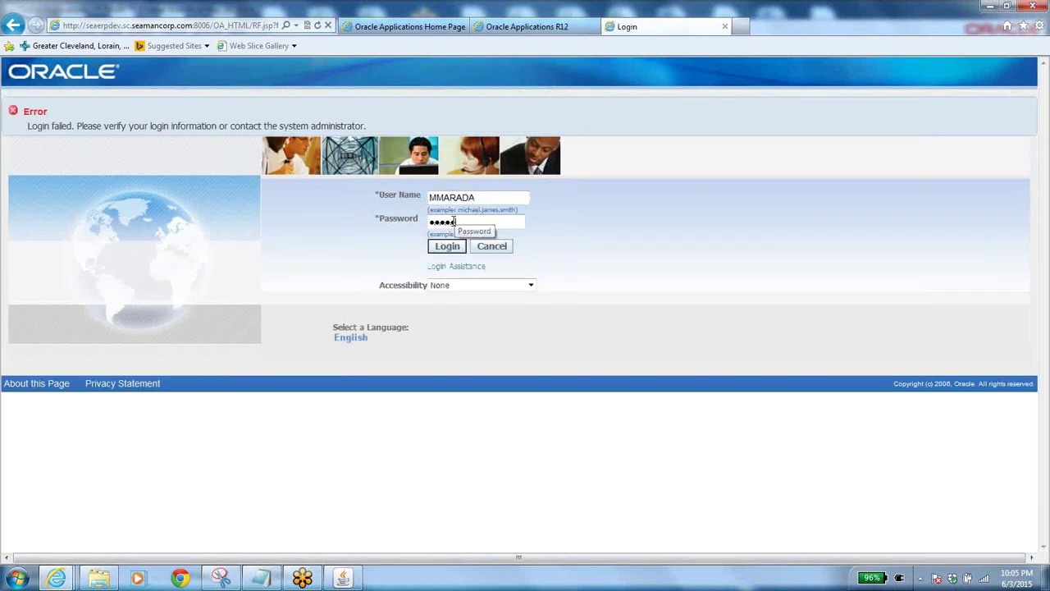
type("•••")
key("Return")
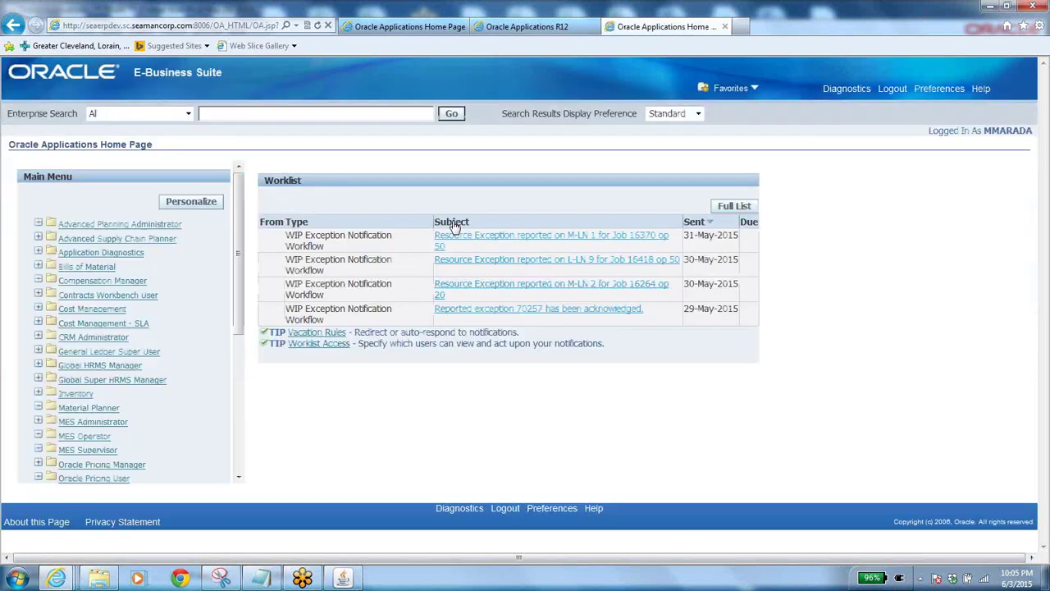
Launch Indented Bills from the Bills of Material responsibility on the support instance's home page
left_click(92, 267)
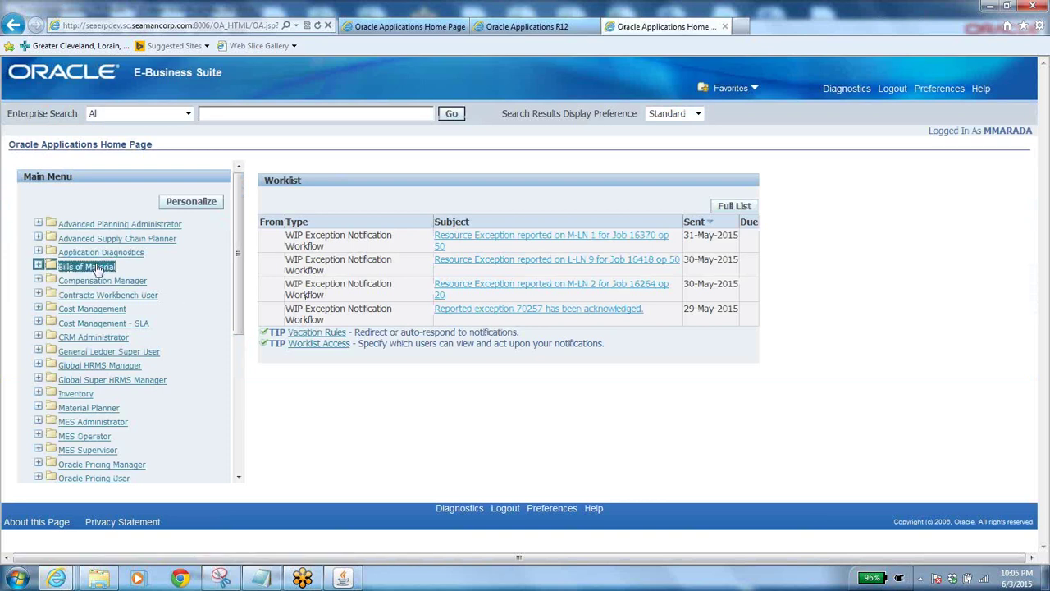
left_click(80, 307)
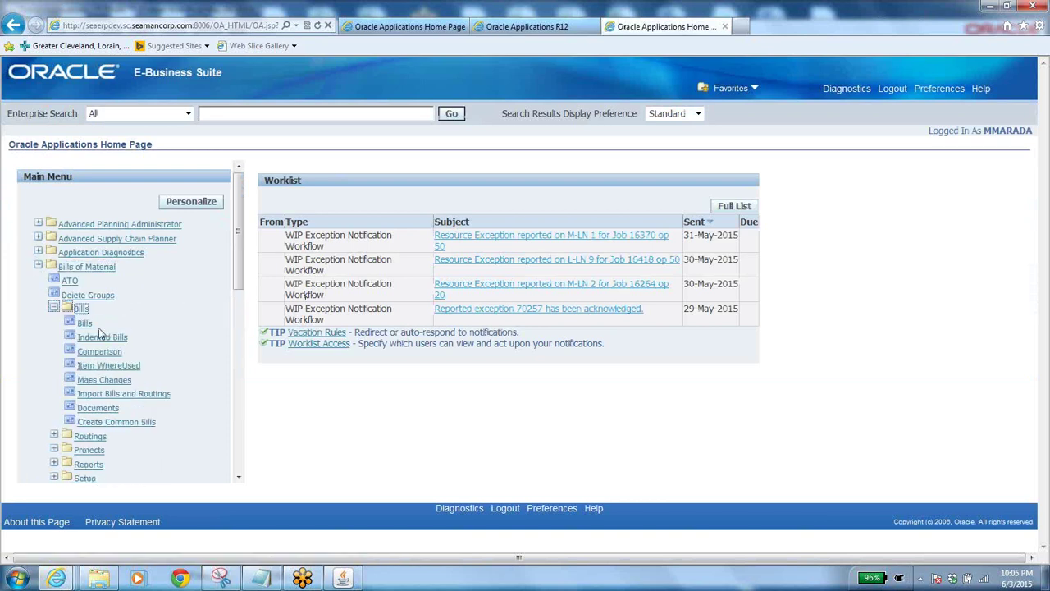
left_click(100, 337)
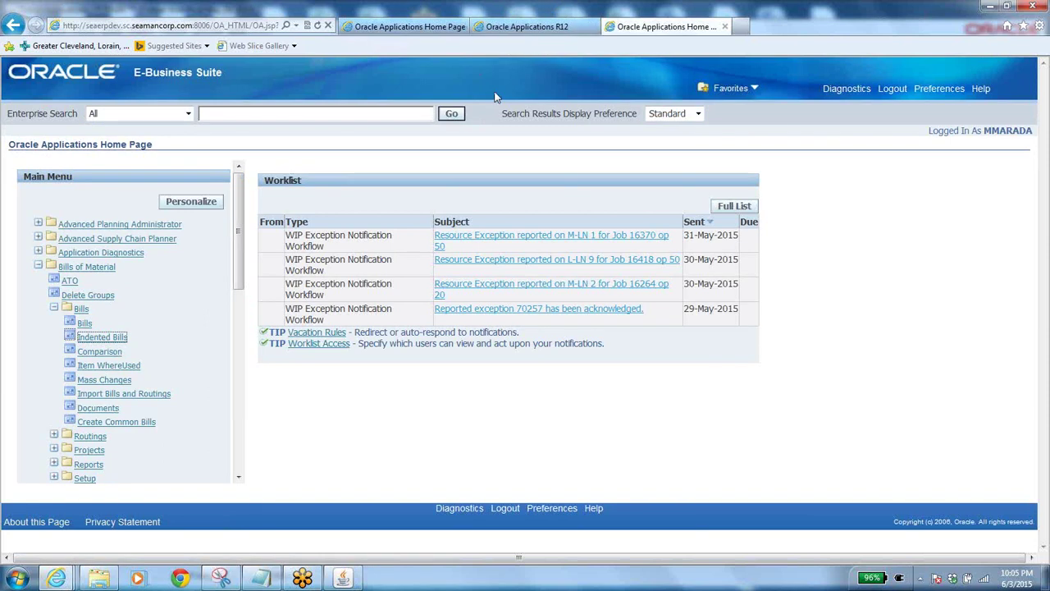
left_click(345, 579)
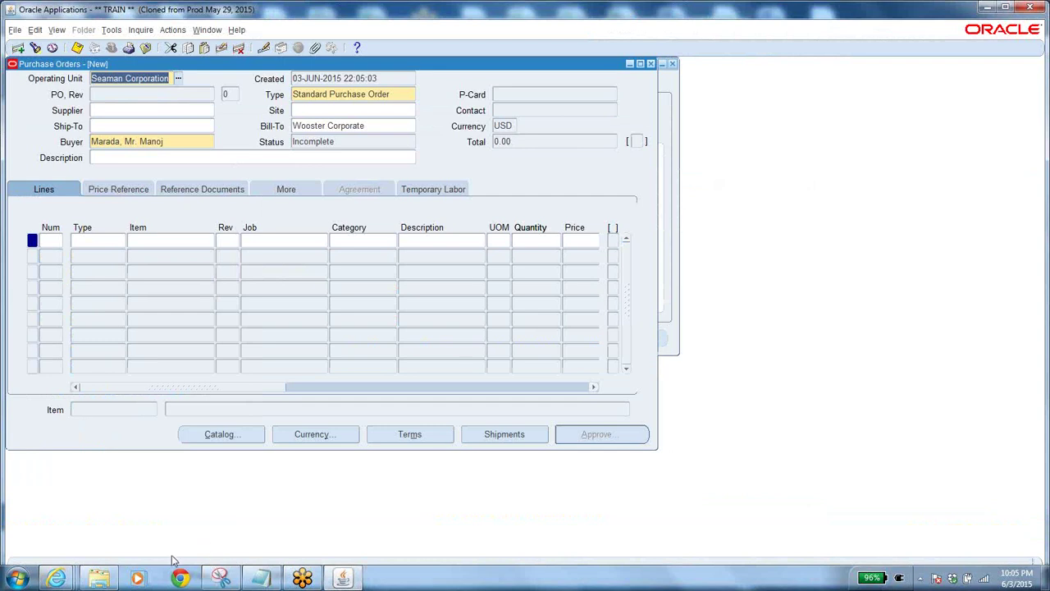
left_click(62, 578)
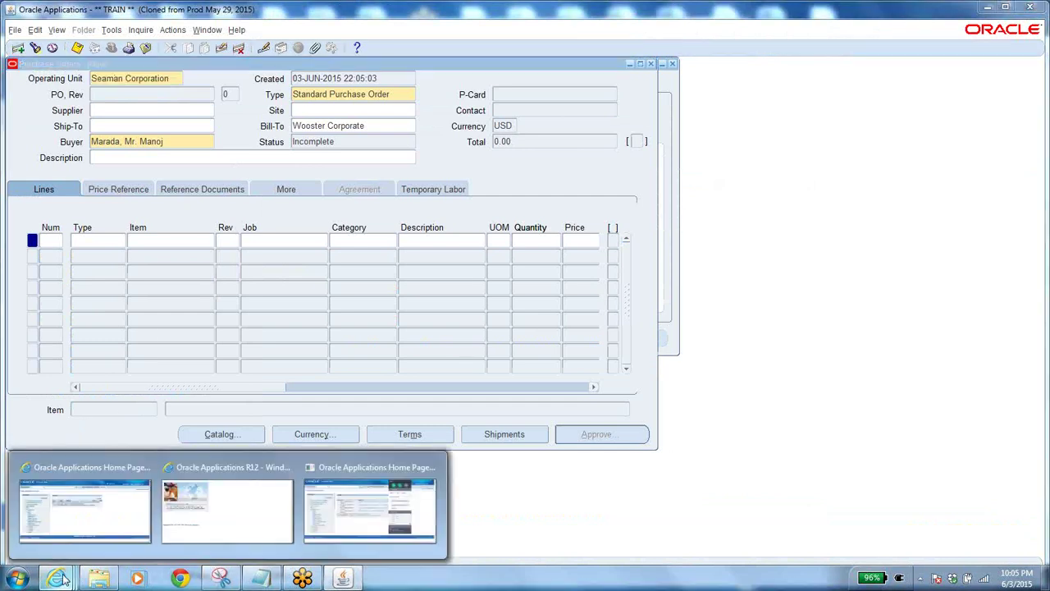
left_click(339, 494)
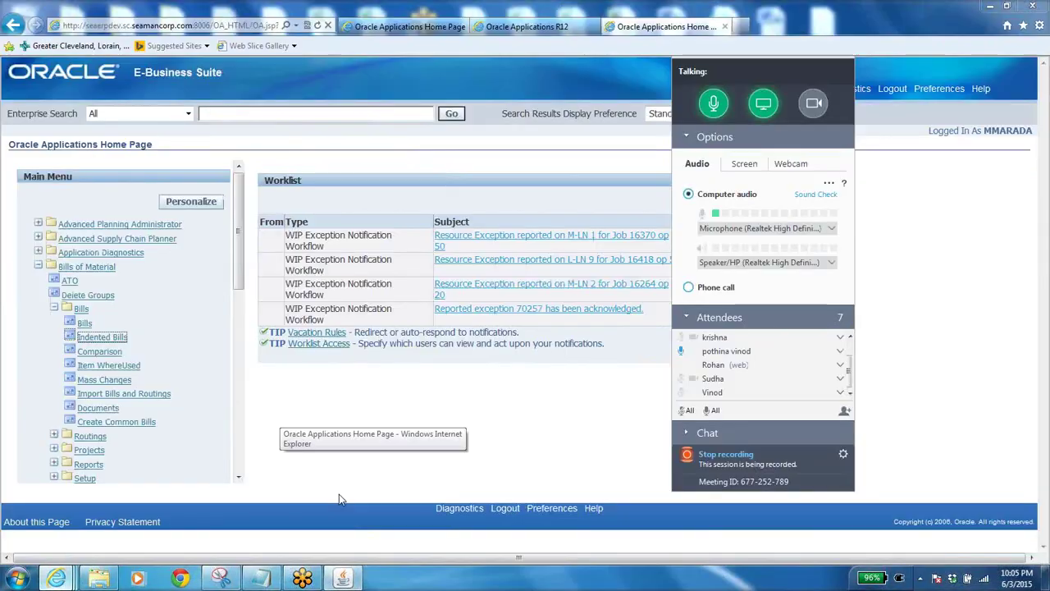
left_click(102, 338)
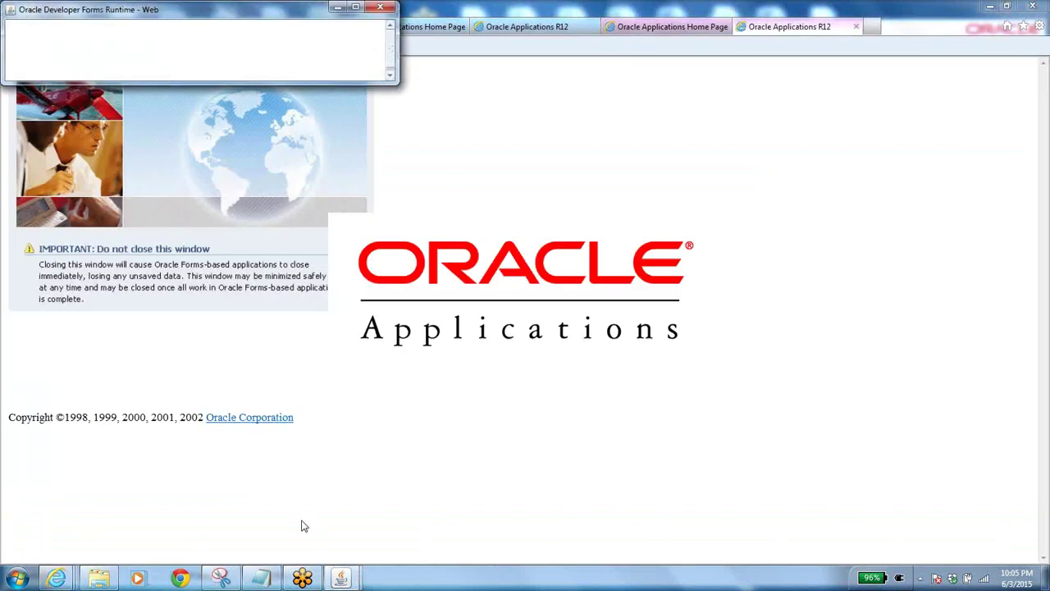
Log out of the TRAIN instance and close its home page and Oracle Applications R12 browser tabs
mouse_move(56, 578)
left_click(82, 504)
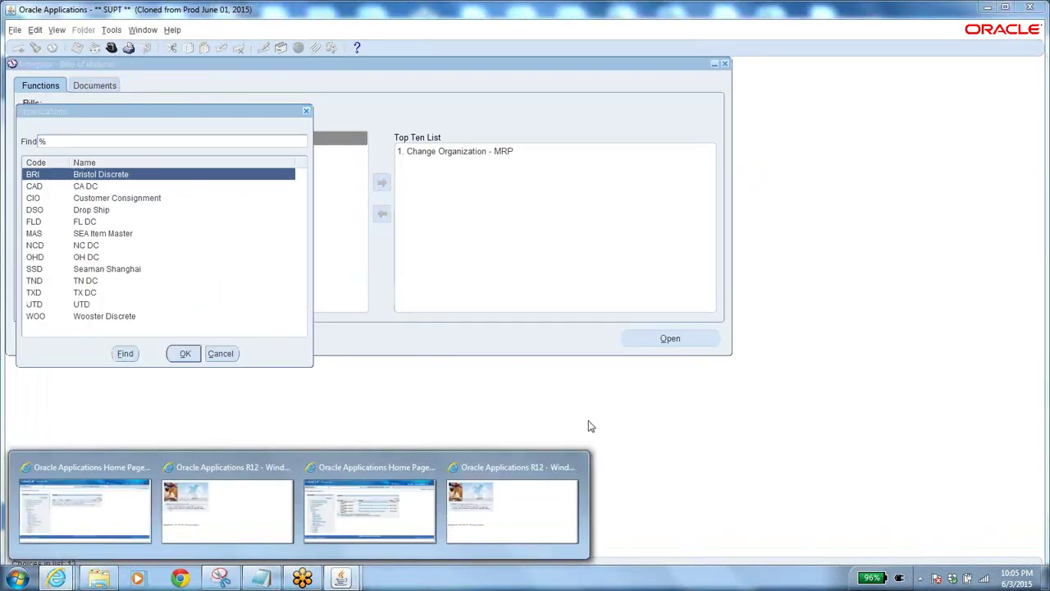
left_click(84, 509)
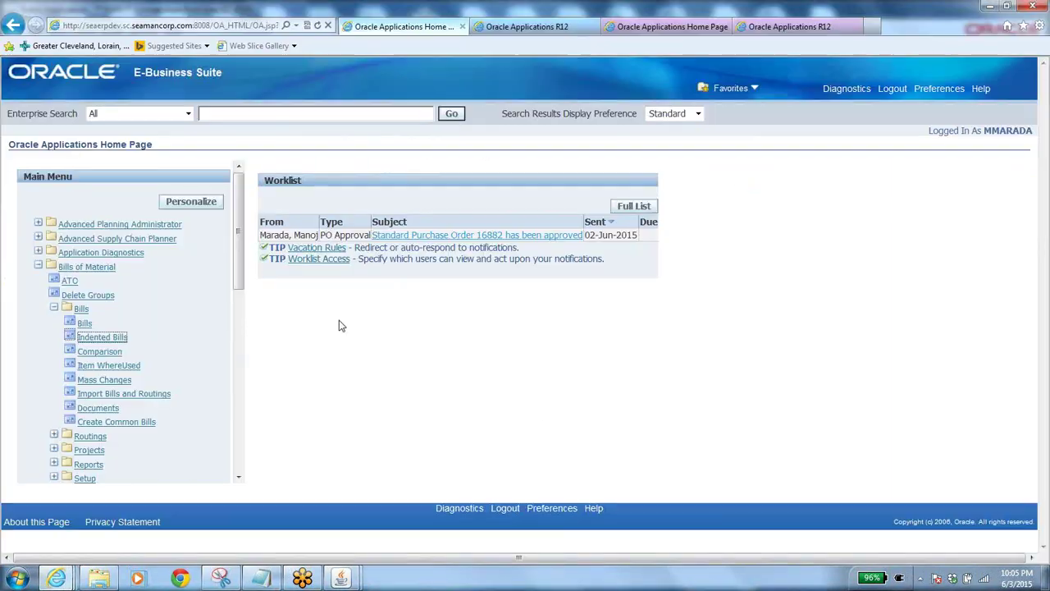
left_click(893, 89)
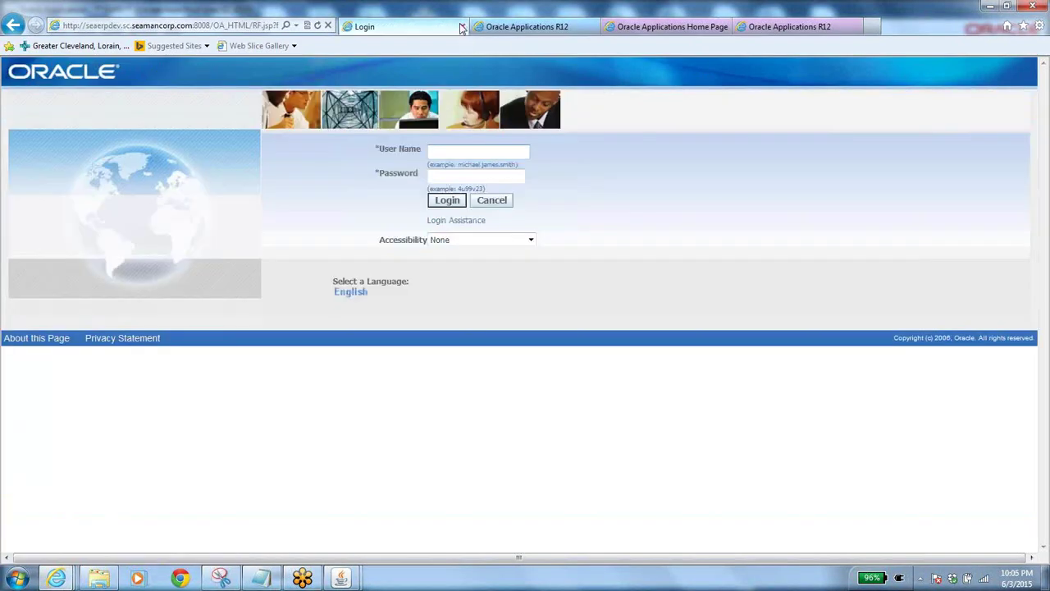
left_click(462, 27)
left_click(462, 27)
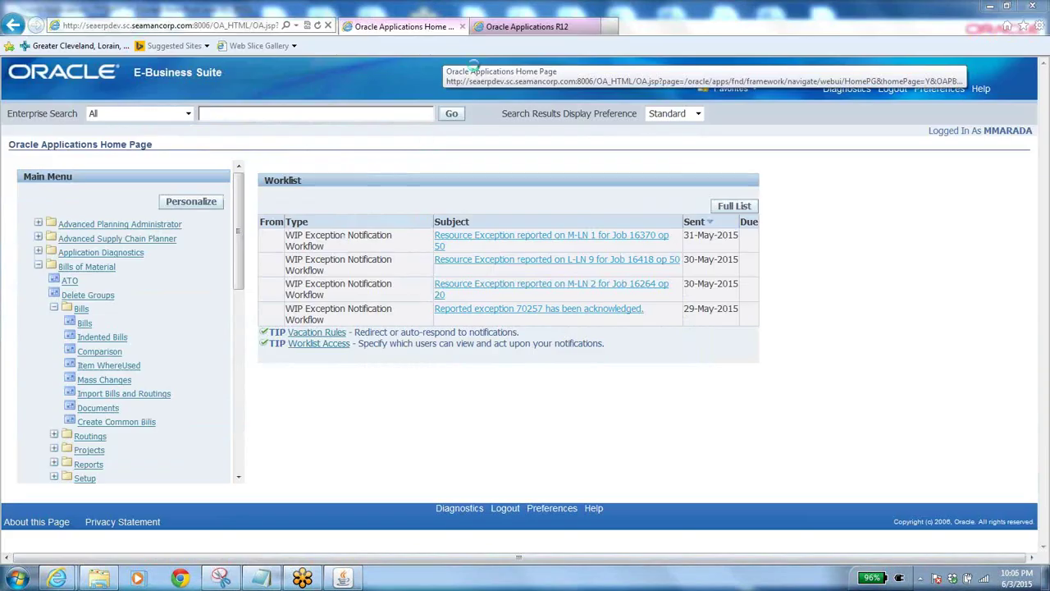
Switch to the SUPT Oracle Applications window and dismiss the organization selection without choosing one
left_click(532, 26)
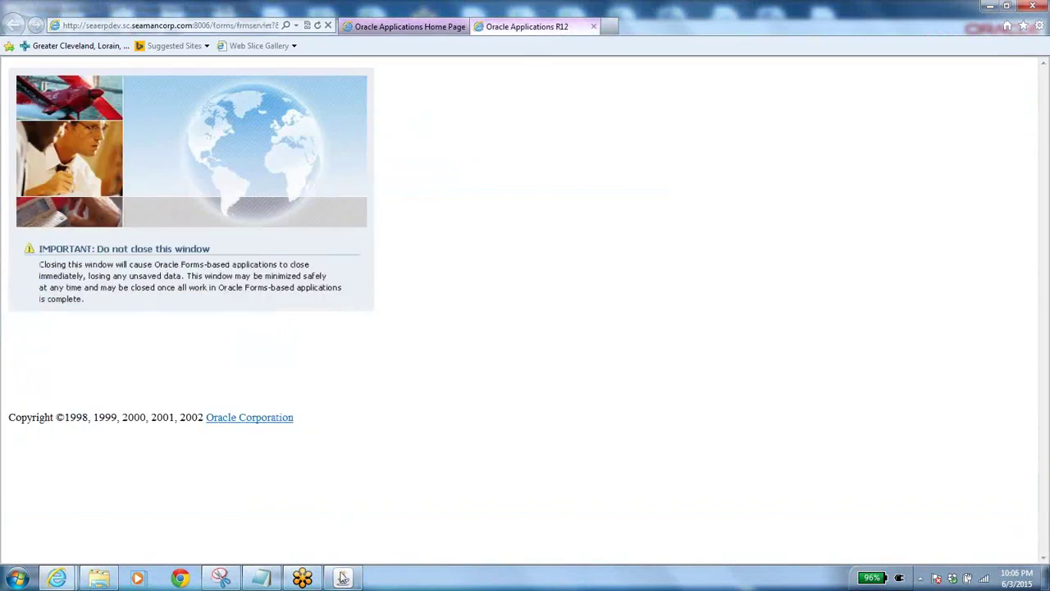
left_click(343, 578)
left_click(221, 353)
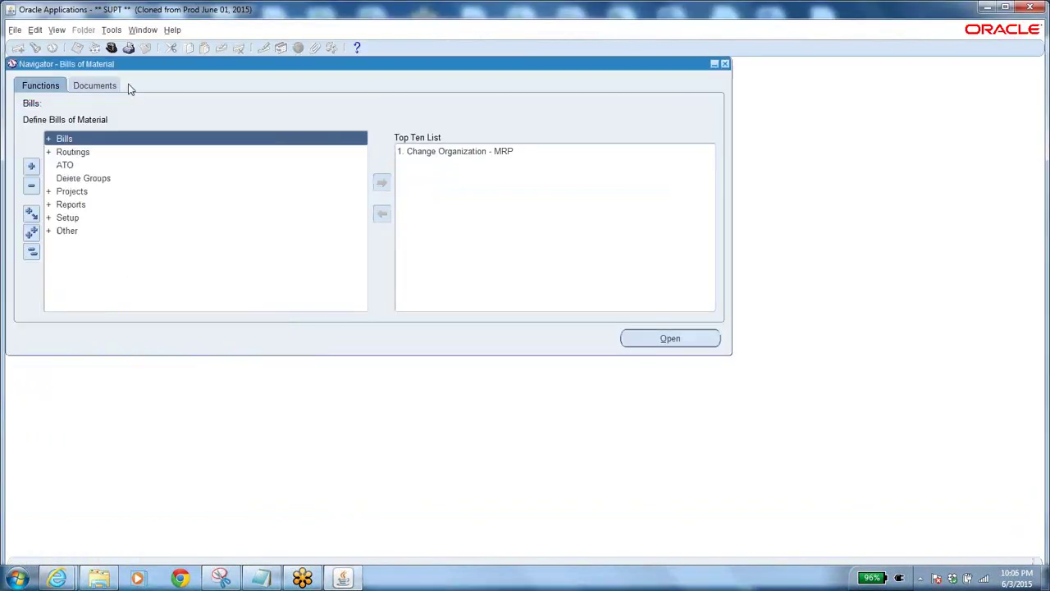
Switch to the SEA Purchasing Super User responsibility by filtering with "s%", and open the Purchase Orders form
left_click(111, 48)
type("s%")
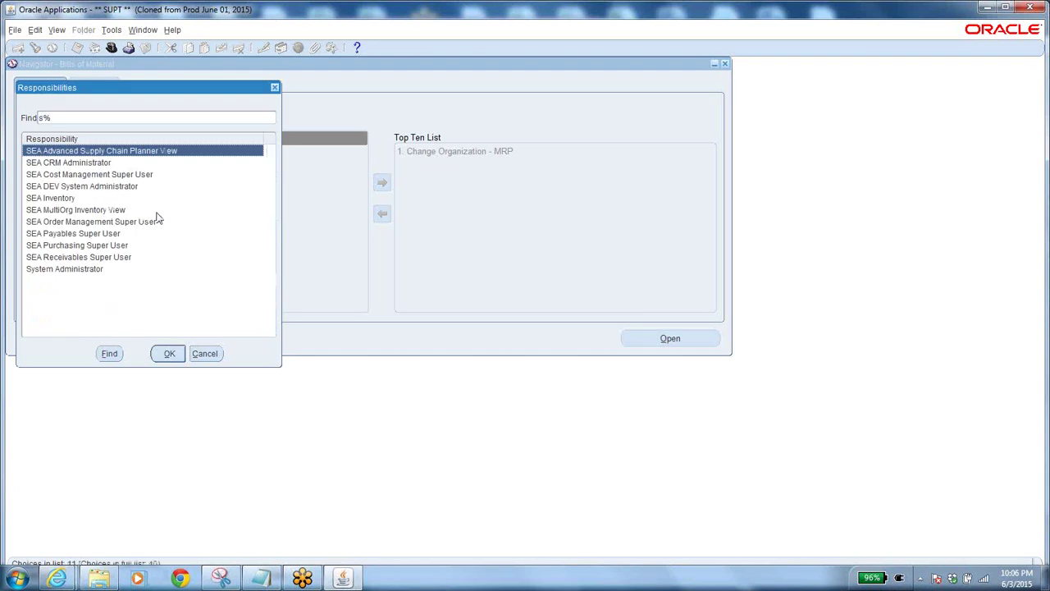
left_click(89, 244)
left_click(167, 354)
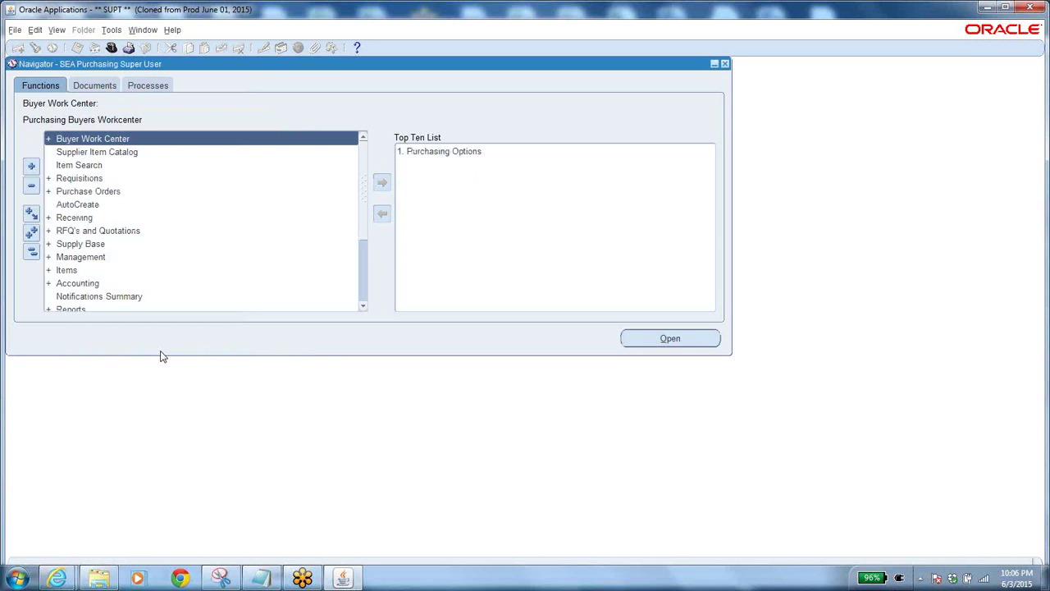
double_click(90, 191)
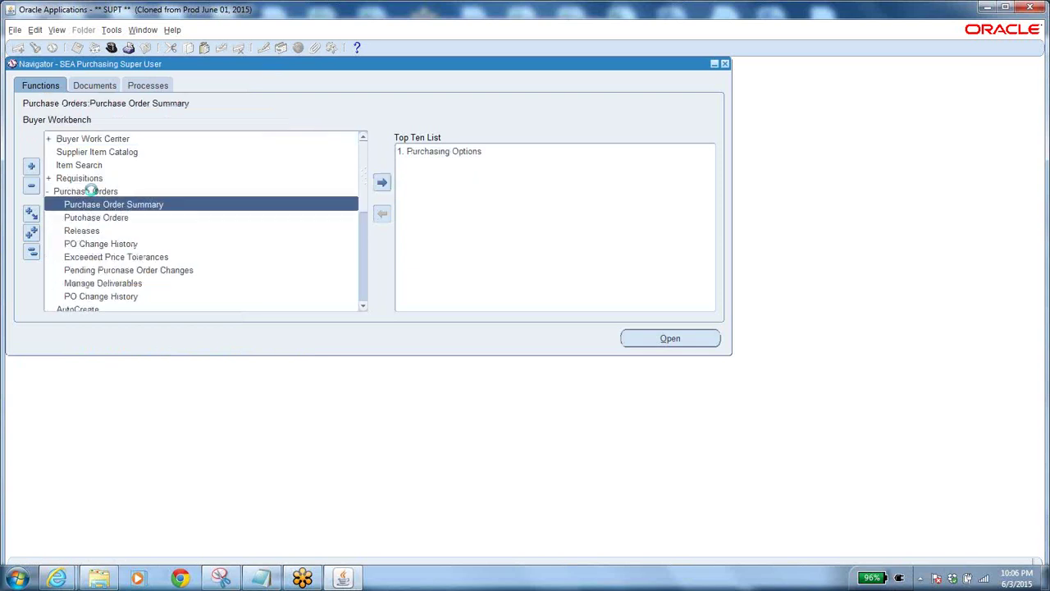
double_click(121, 218)
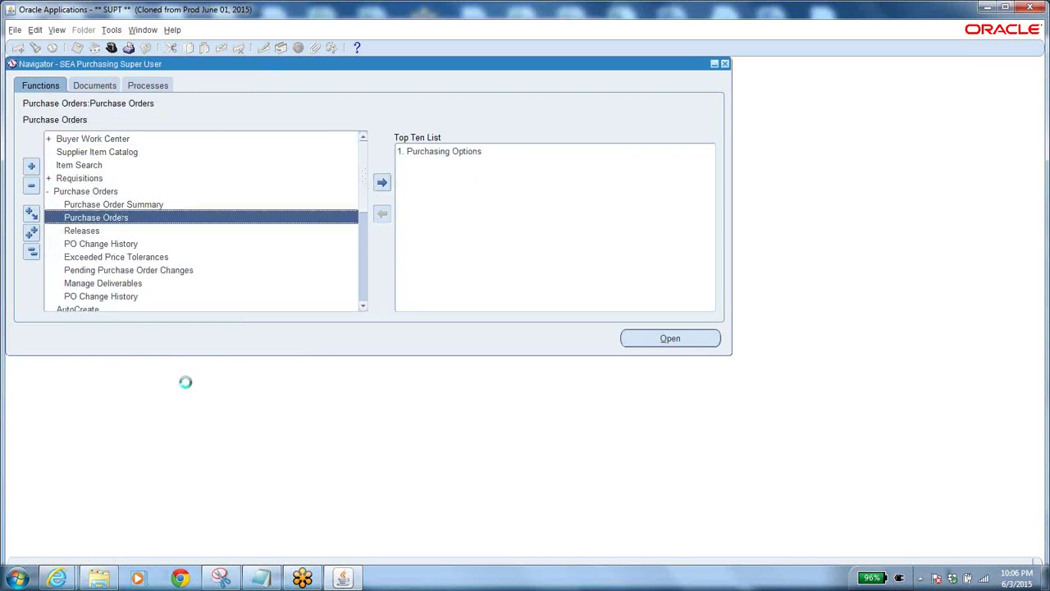
Open the classes trails text file and the PO hierarchy workbook from the BA folder on the desktop
left_click(261, 579)
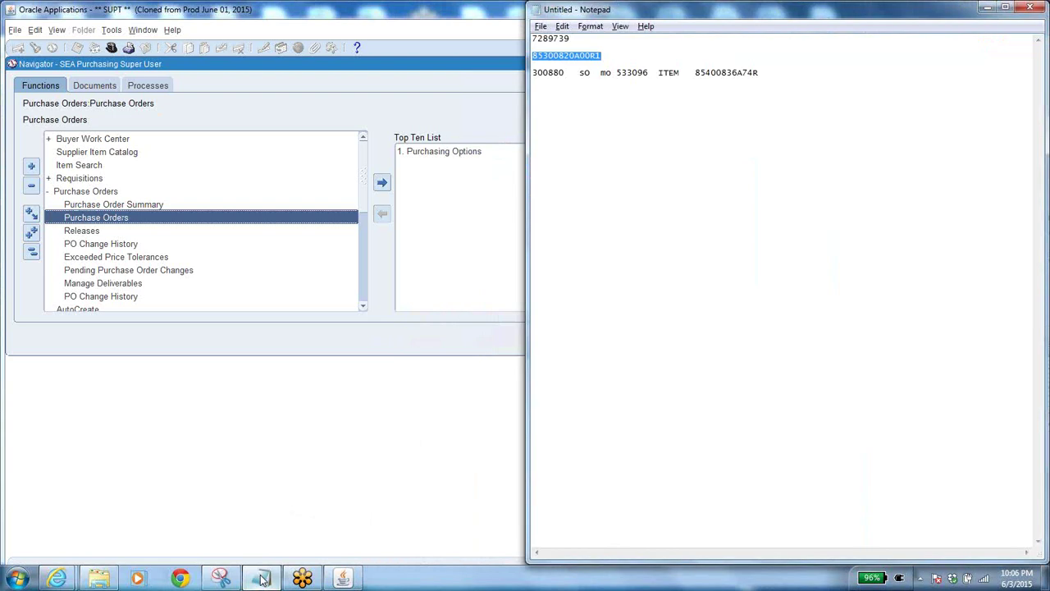
key("super+d")
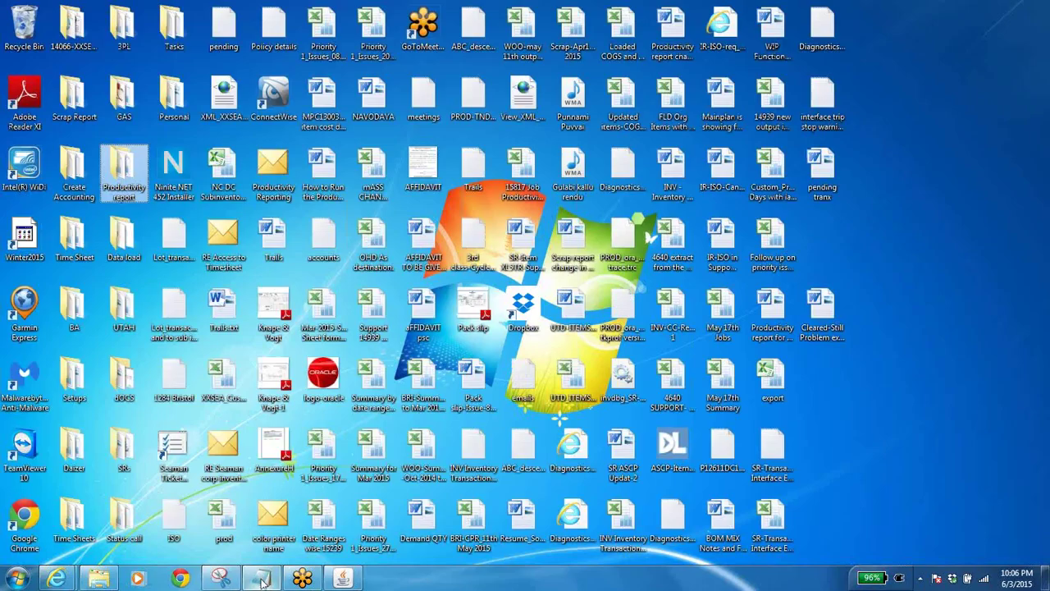
double_click(78, 312)
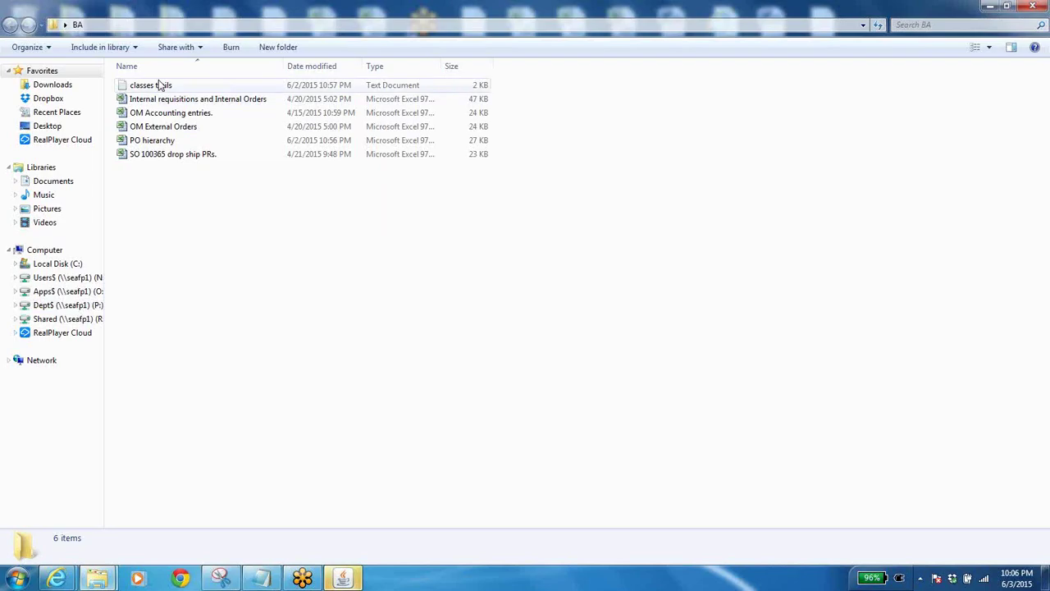
double_click(160, 85)
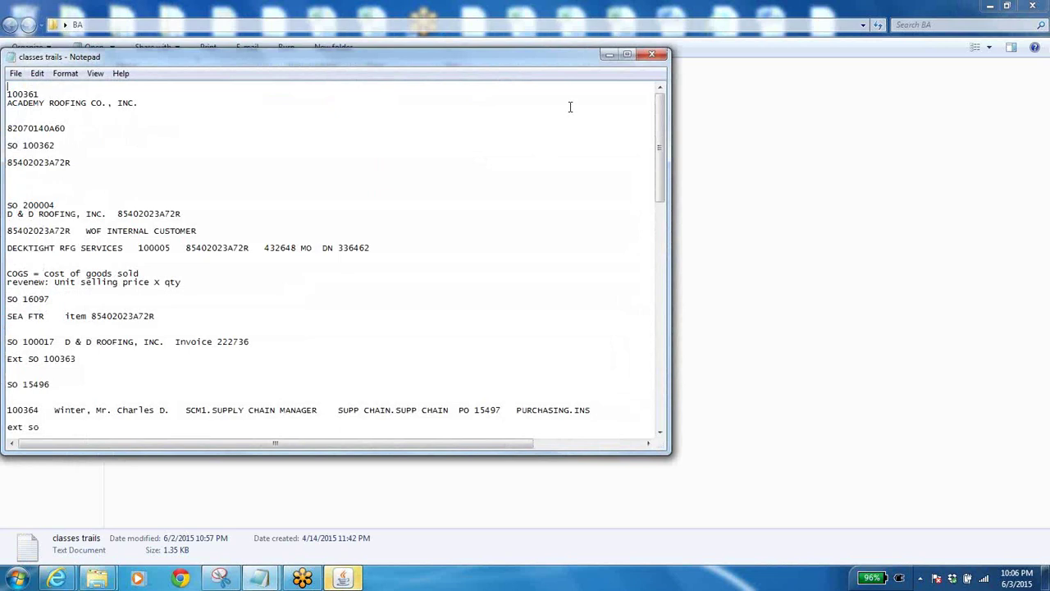
left_click(608, 55)
left_click(135, 143)
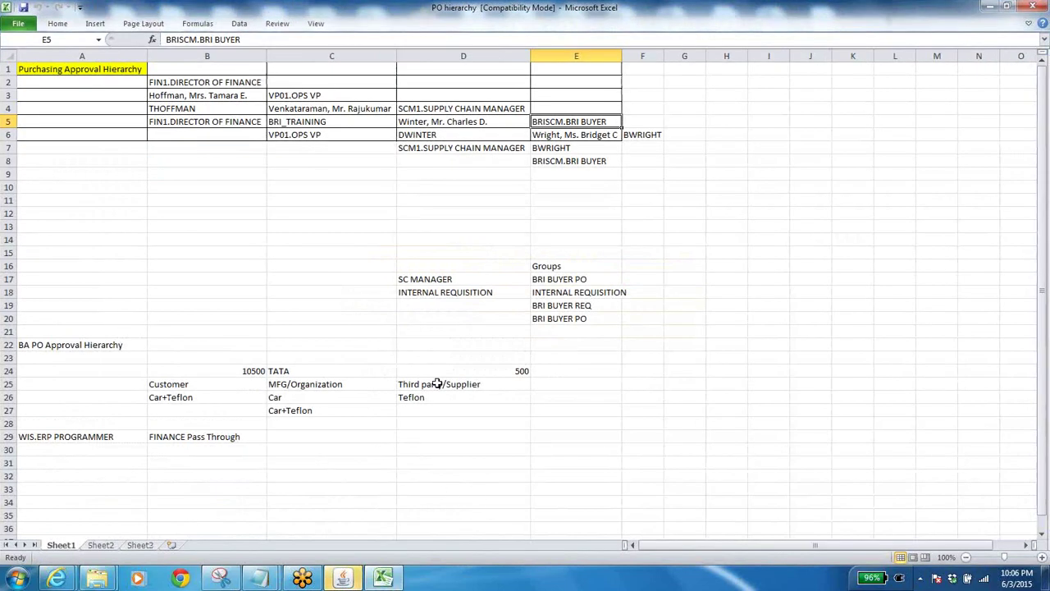
Switch to the classes trails notes and review the entries down to the end of the file
left_click(437, 383)
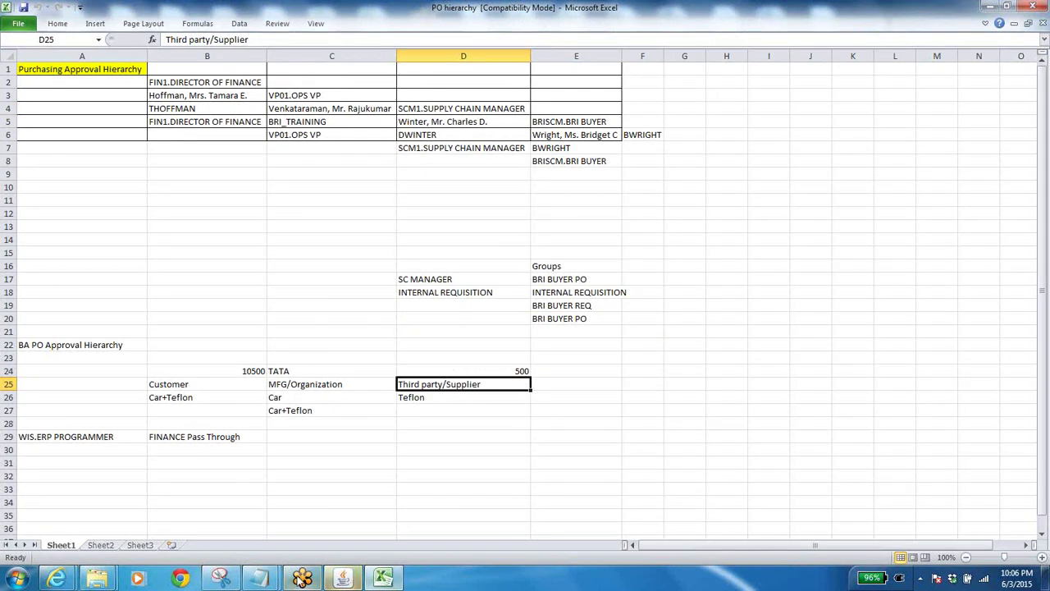
left_click(260, 579)
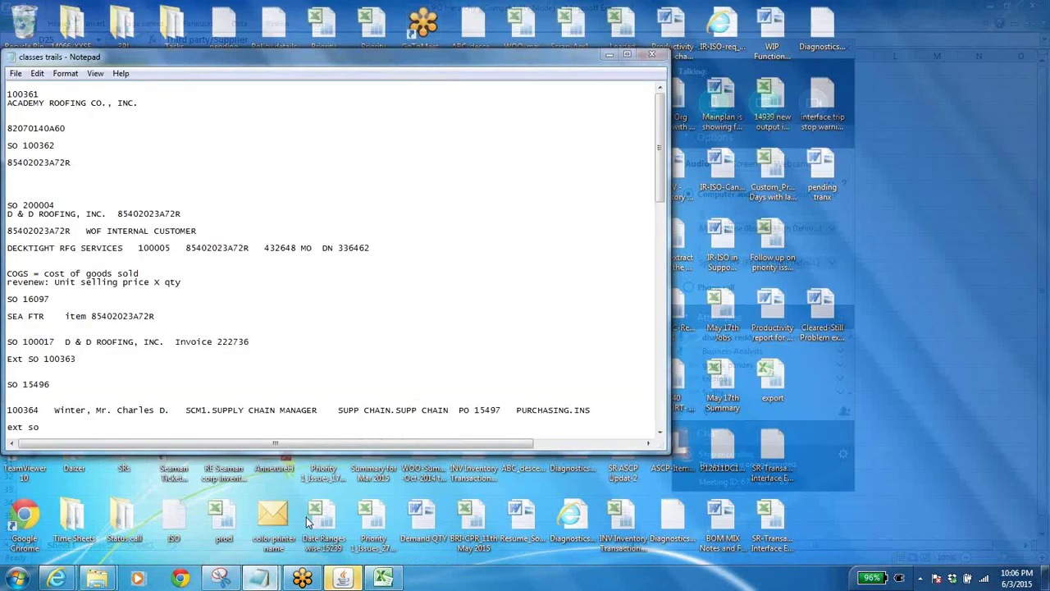
left_click(306, 519)
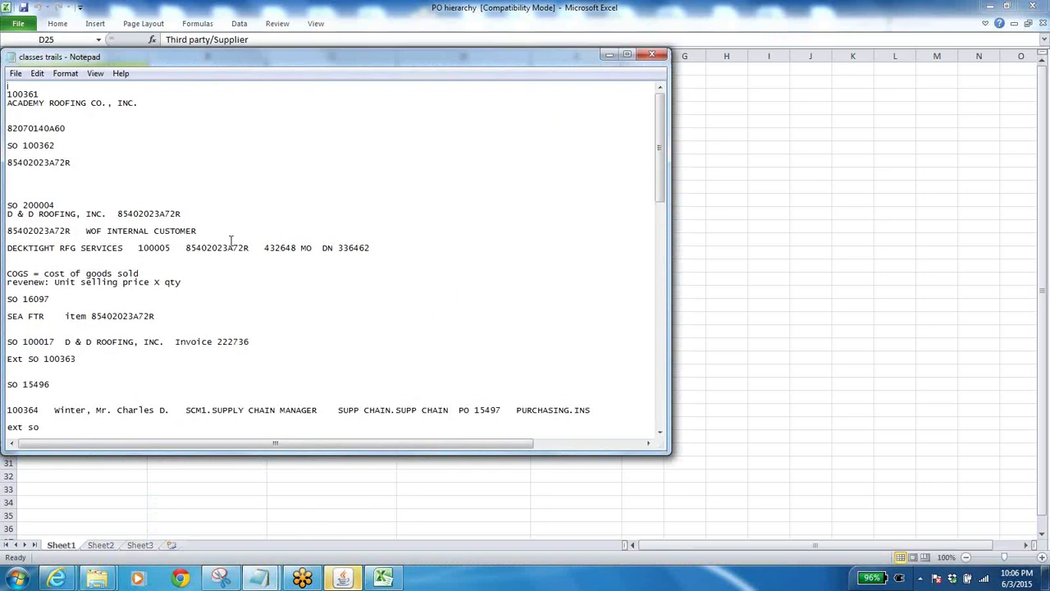
left_click(663, 417)
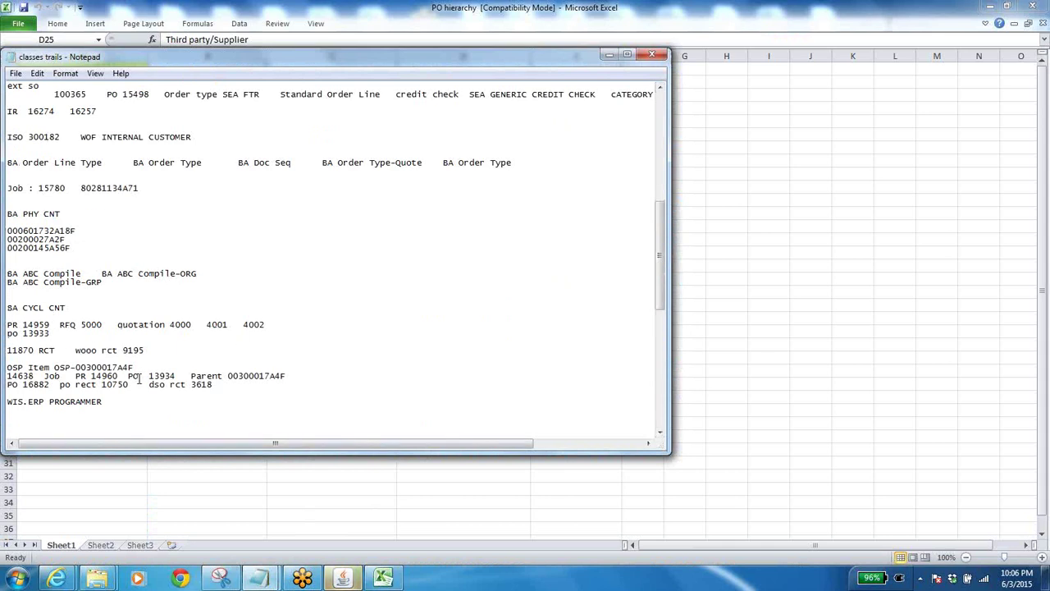
Switch to the Oracle Applications window, start a new single request and bring up the list of available reports
left_click(343, 579)
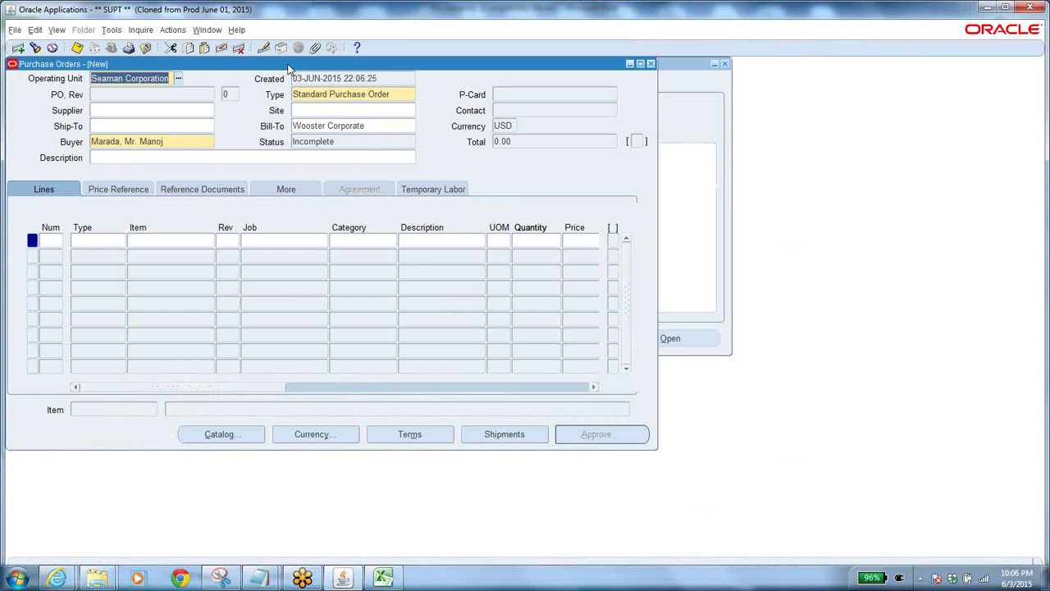
left_click_drag(289, 69, 366, 101)
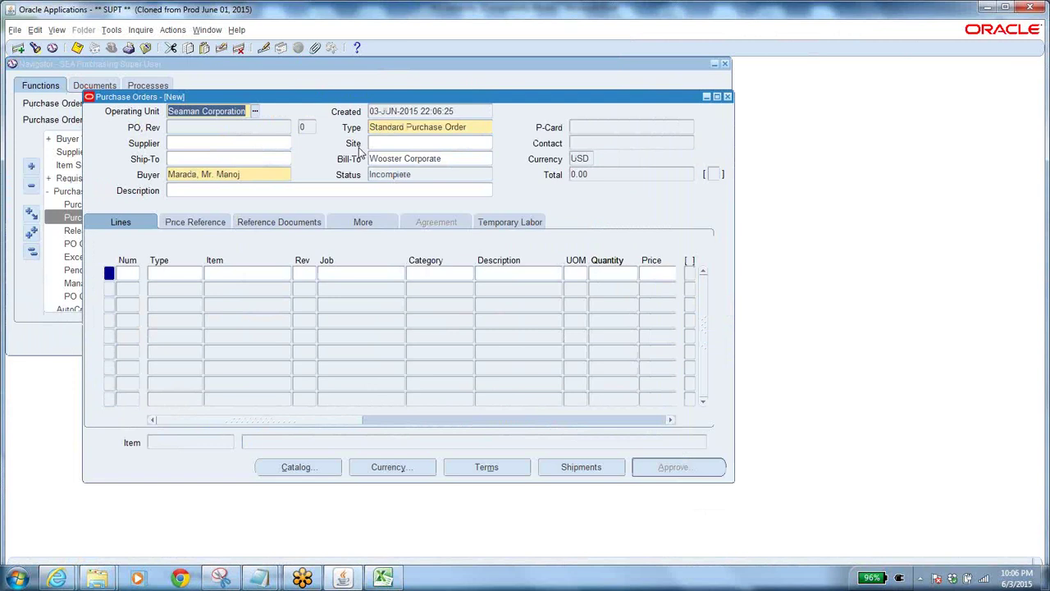
left_click(61, 32)
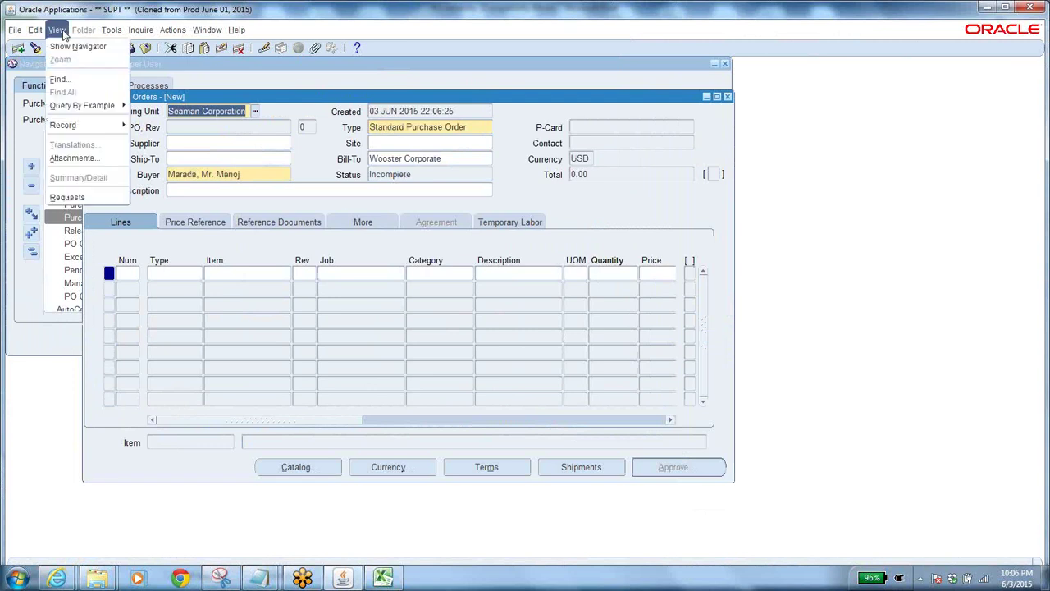
left_click(64, 197)
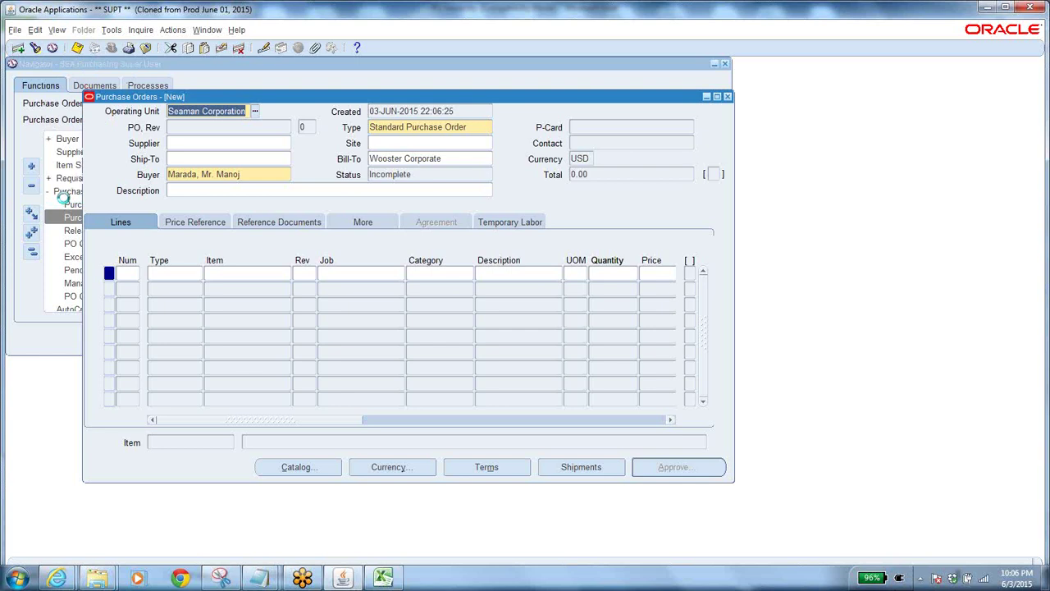
left_click(127, 348)
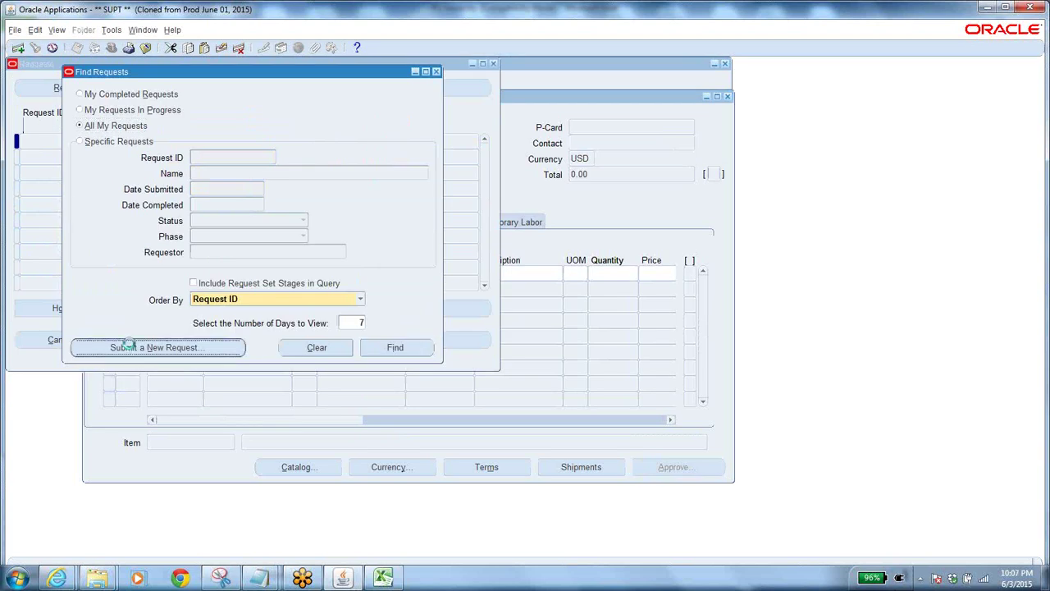
left_click(237, 288)
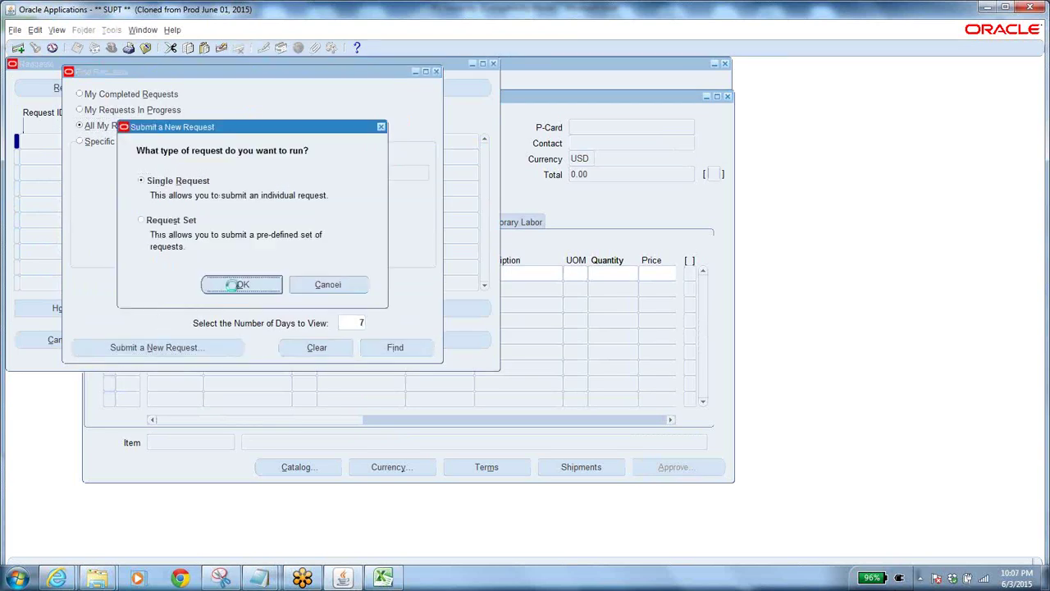
left_click(464, 120)
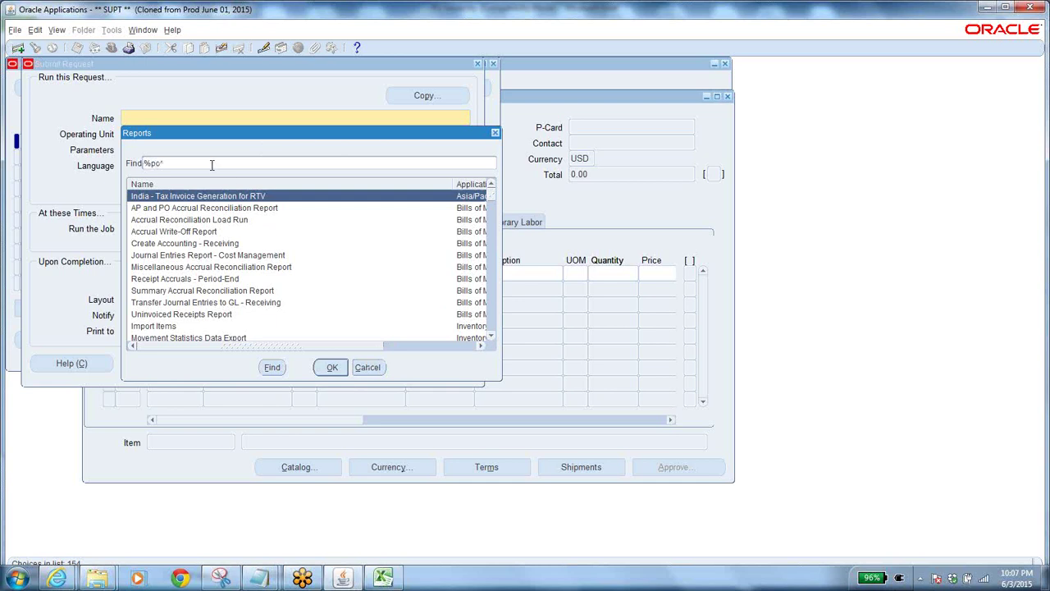
Try to narrow the report list by "po" and by names starting with "c"
key("Return")
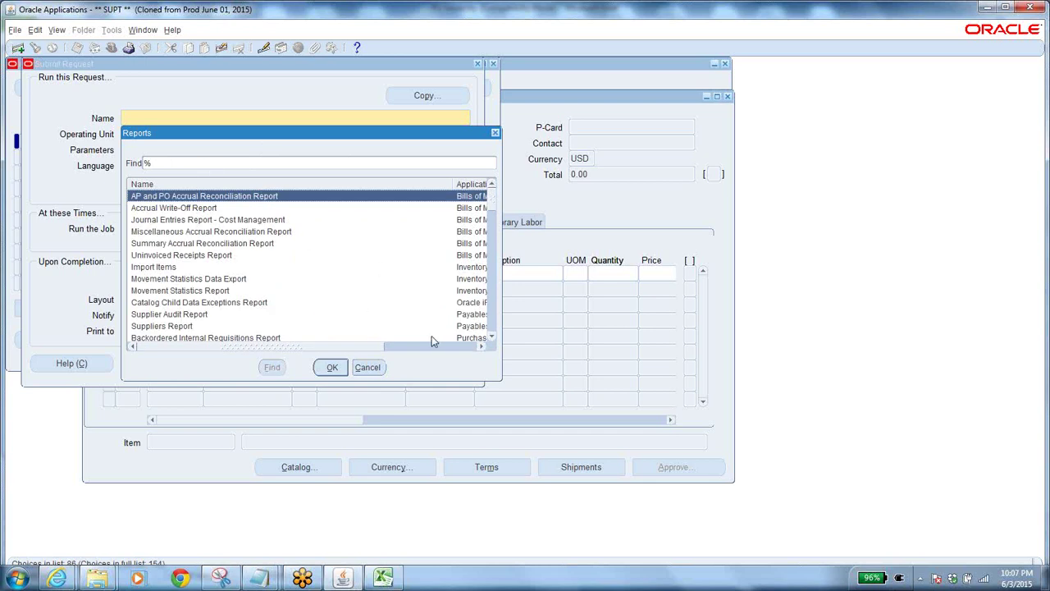
type("c")
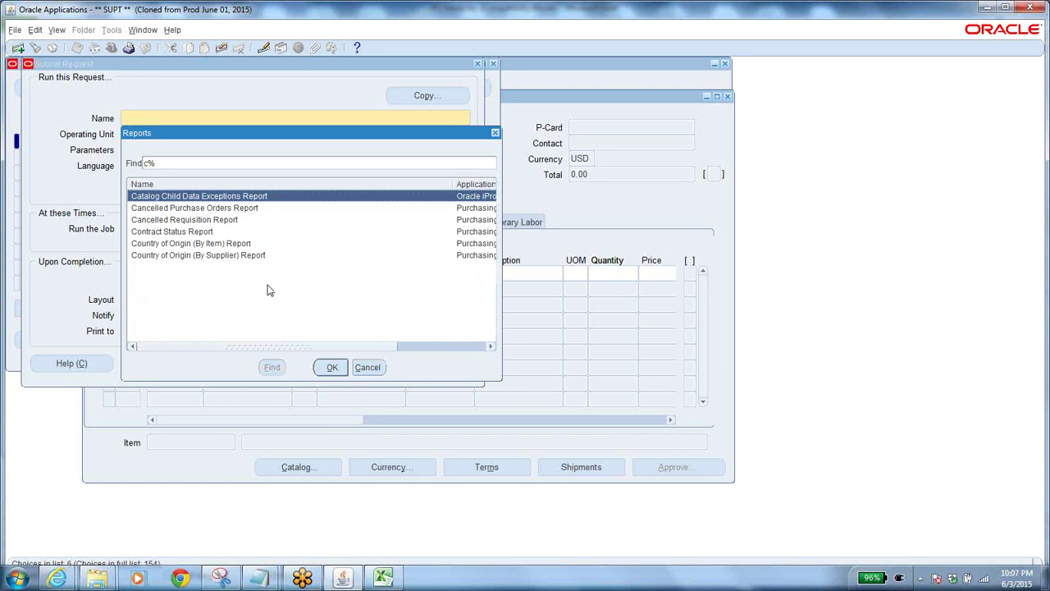
key("BackSpace")
type("c")
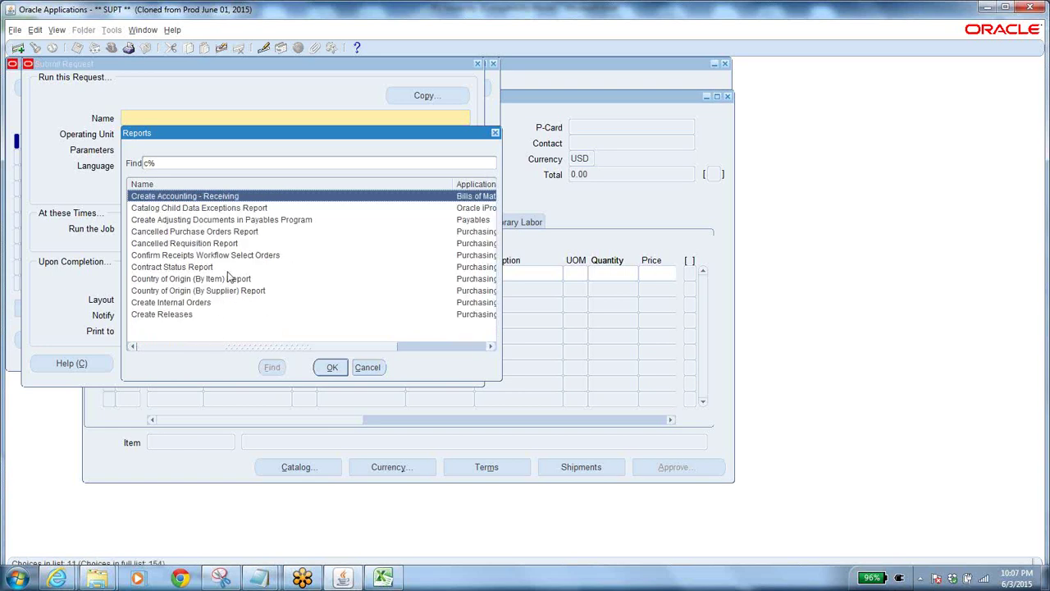
left_click(162, 164)
key("Left")
key("BackSpace")
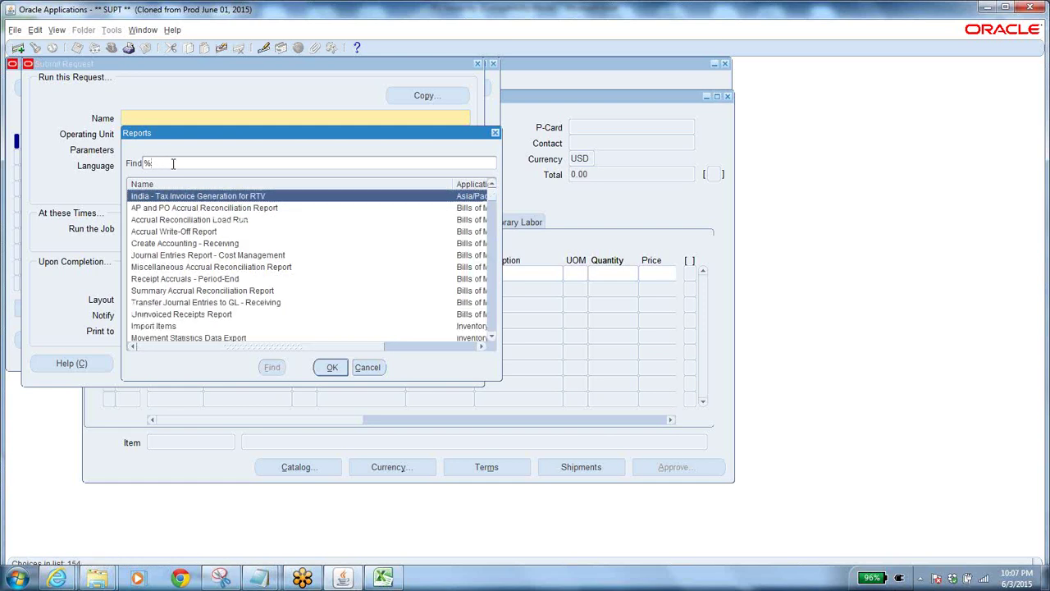
Narrow the report list to purchasing entries and choose Printed Purchase Order Report(Landscape) as the request to run
type("chase%")
key("Return")
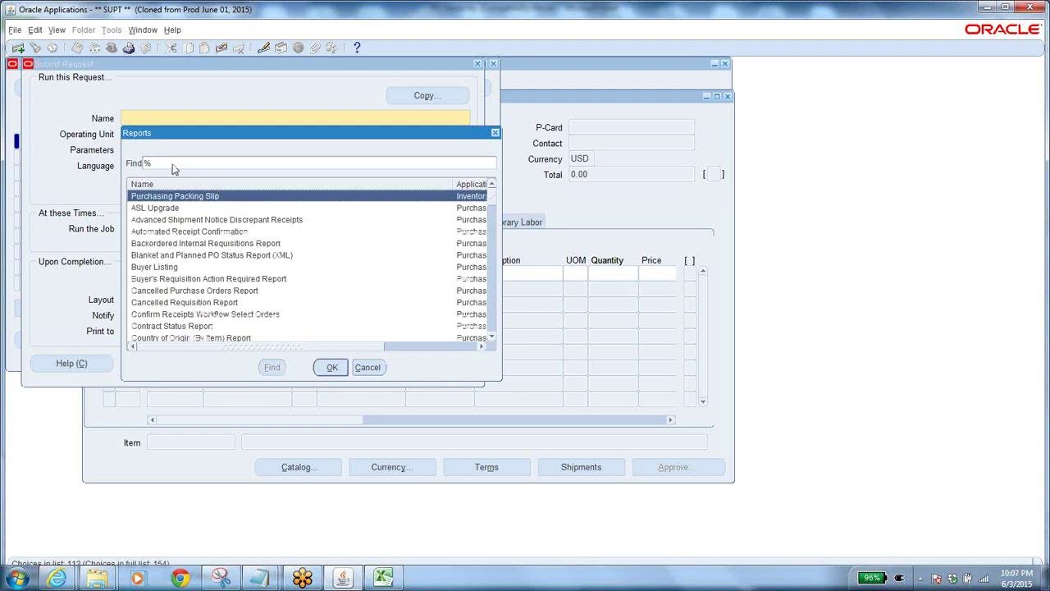
left_click(492, 338)
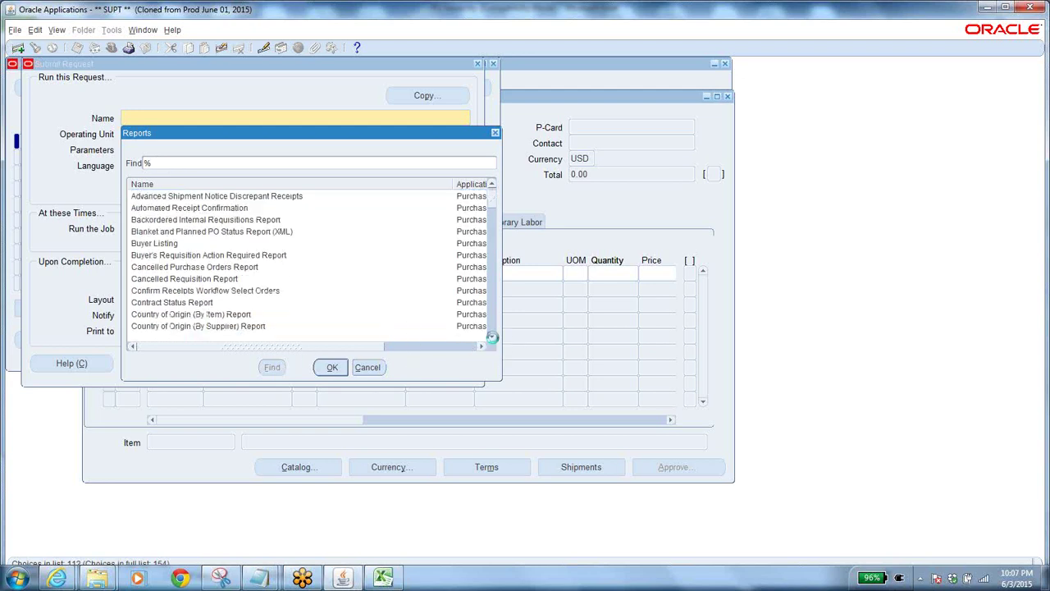
left_click(492, 337)
left_click(492, 338)
left_click(493, 340)
left_click(494, 341)
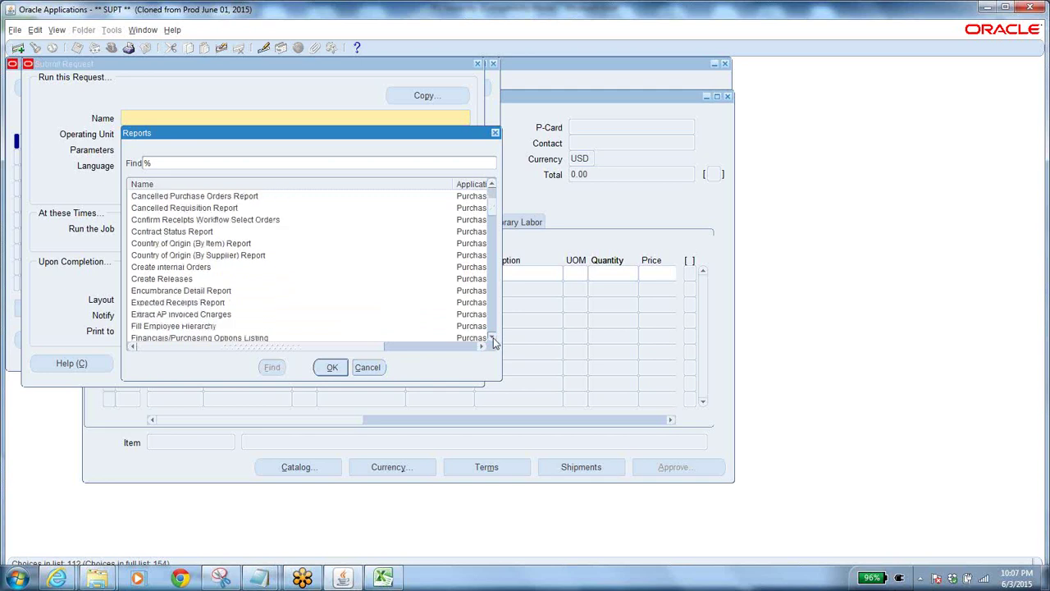
left_click(494, 342)
left_click(494, 342)
left_click(494, 342)
left_click(494, 341)
left_click(494, 341)
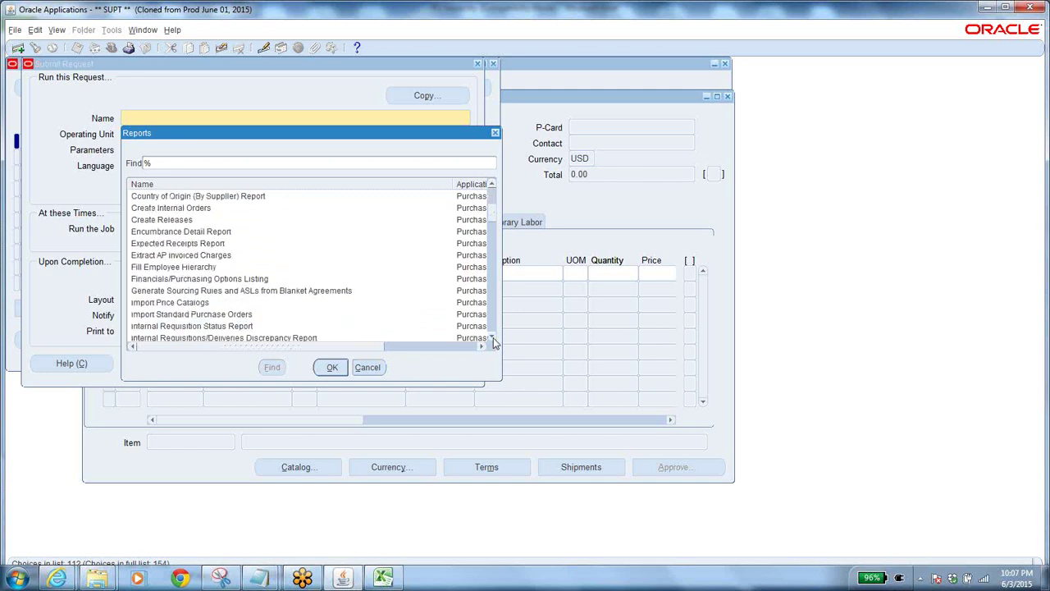
left_click(493, 338)
left_click(493, 339)
left_click(494, 339)
left_click(493, 338)
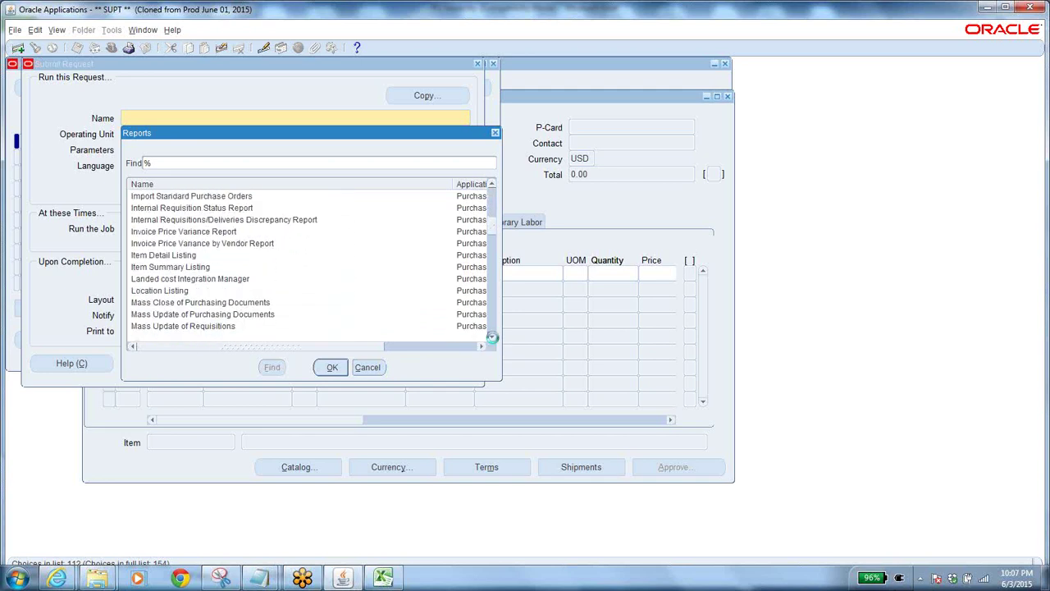
left_click(492, 337)
left_click(492, 337)
left_click(493, 337)
left_click(492, 337)
left_click(493, 338)
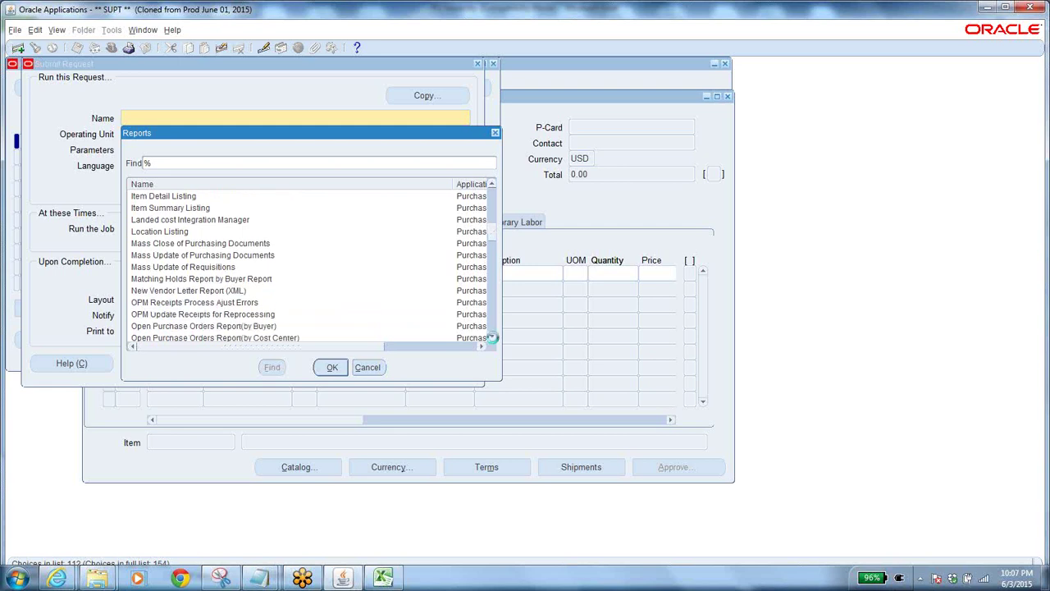
left_click(492, 337)
left_click(492, 338)
left_click(493, 337)
left_click(492, 338)
left_click(494, 340)
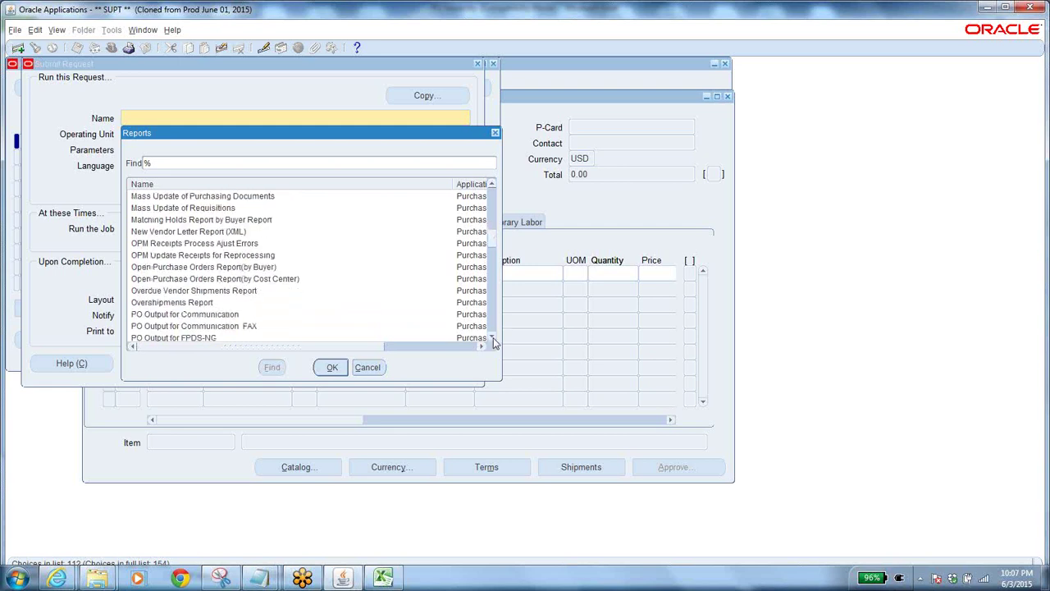
left_click(493, 339)
left_click(493, 339)
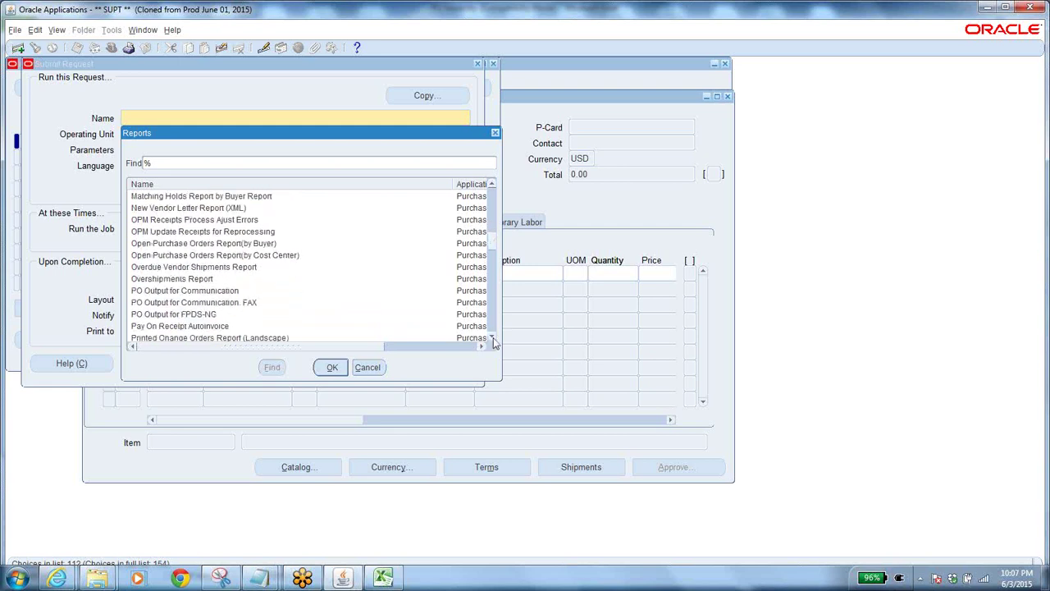
left_click(493, 339)
left_click(493, 340)
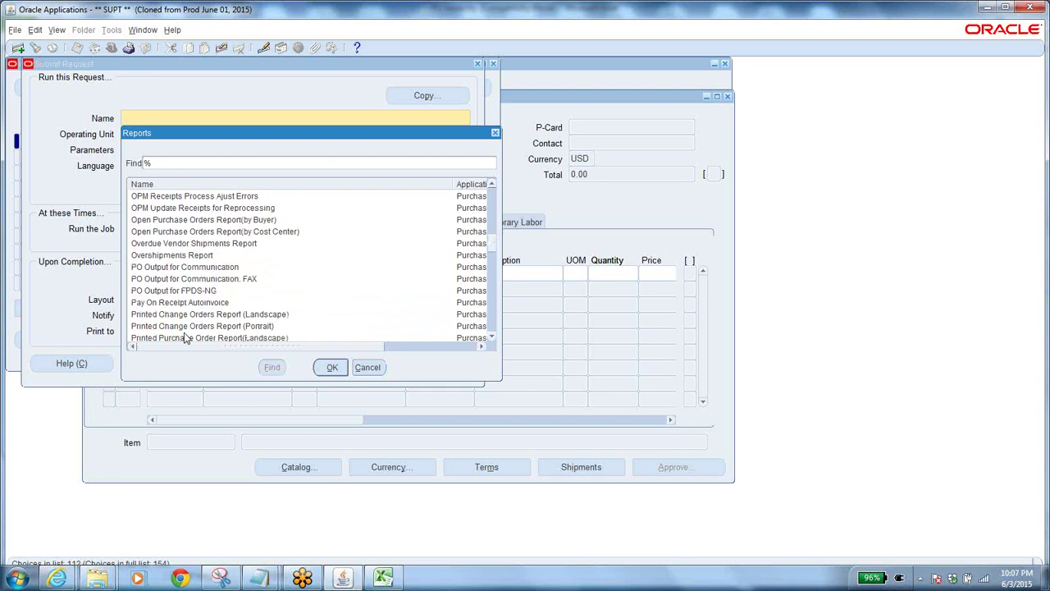
left_click(230, 328)
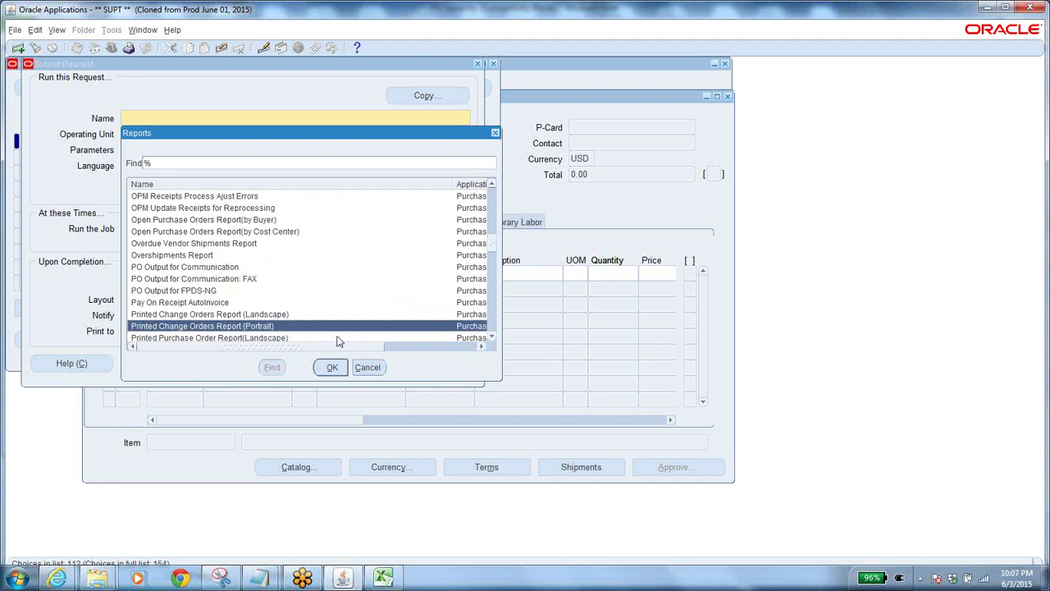
left_click(267, 339)
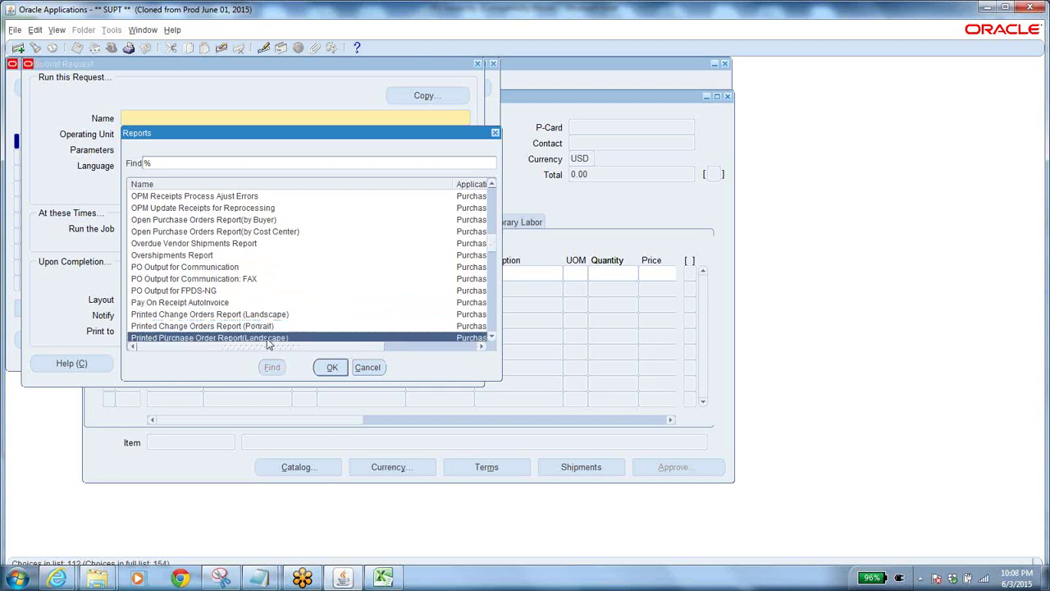
left_click(329, 367)
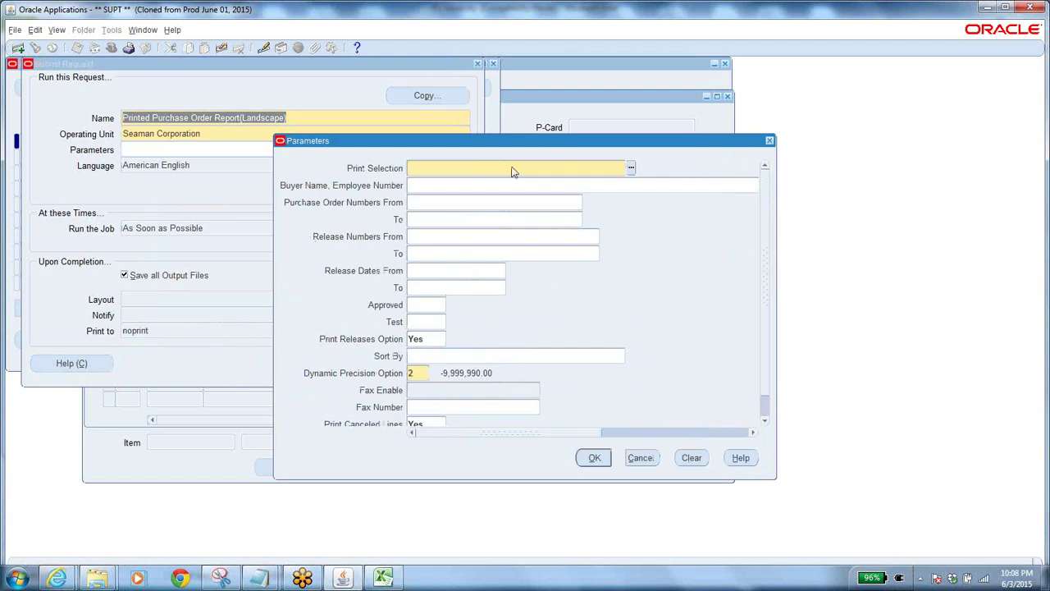
Set the report's Print Selection parameter to New
left_click(632, 168)
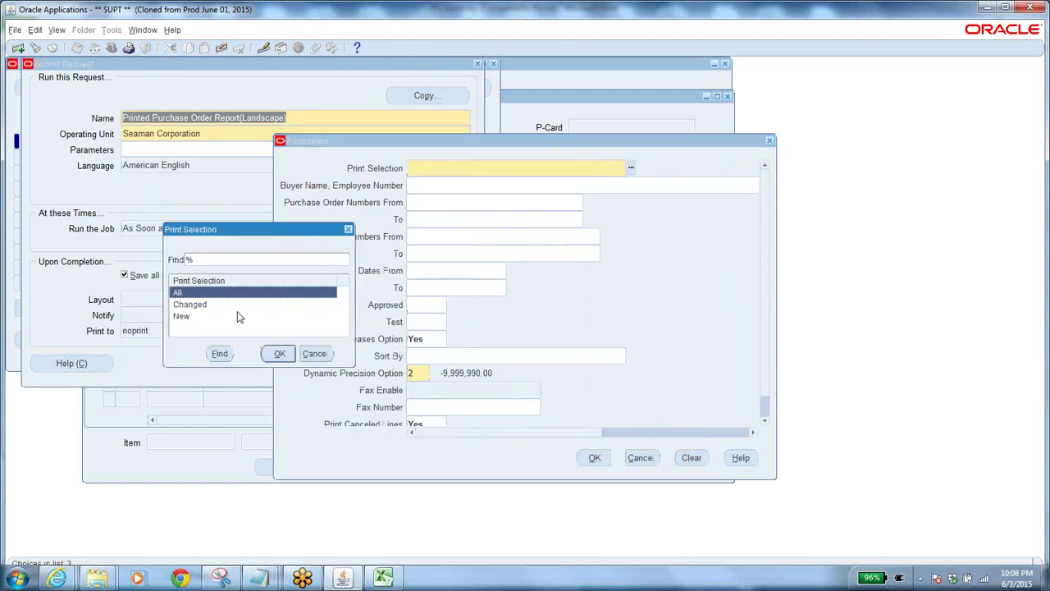
left_click(181, 317)
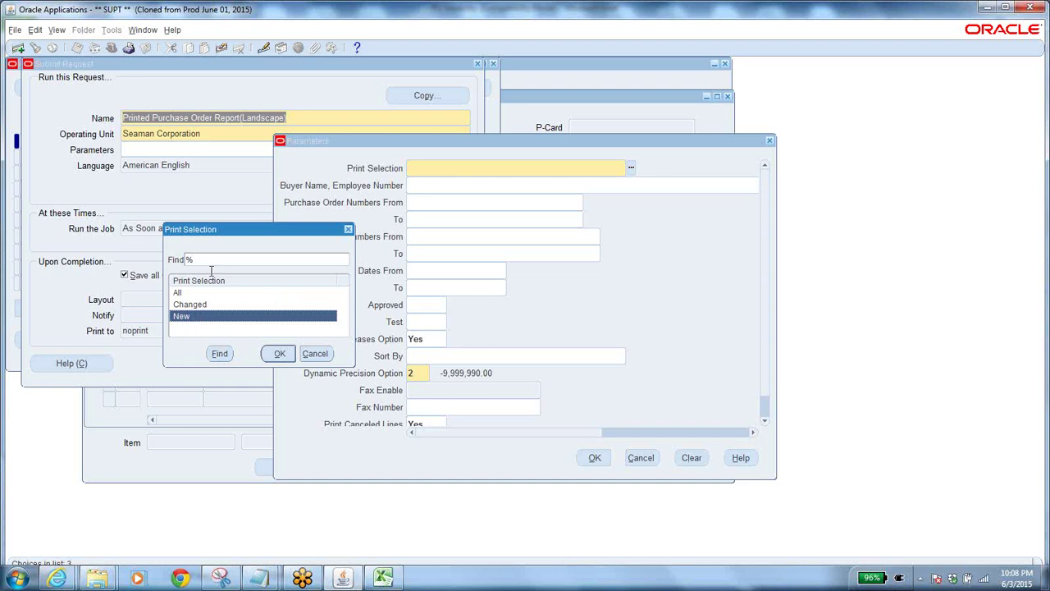
left_click(279, 353)
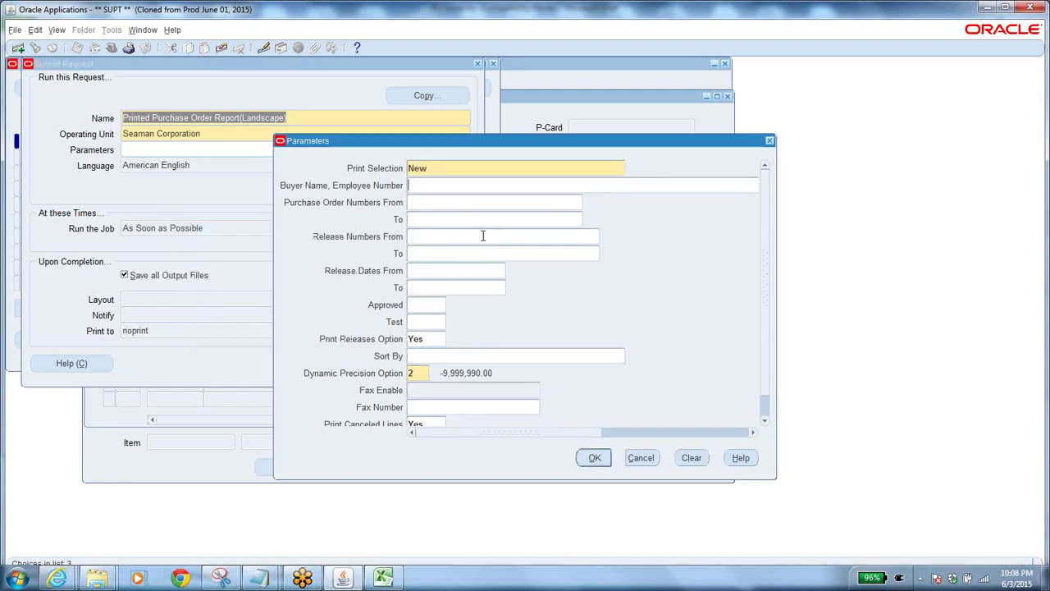
Set the Purchase Order Numbers From and To parameters to the last purchase order in the list and accept the parameters
left_click(418, 203)
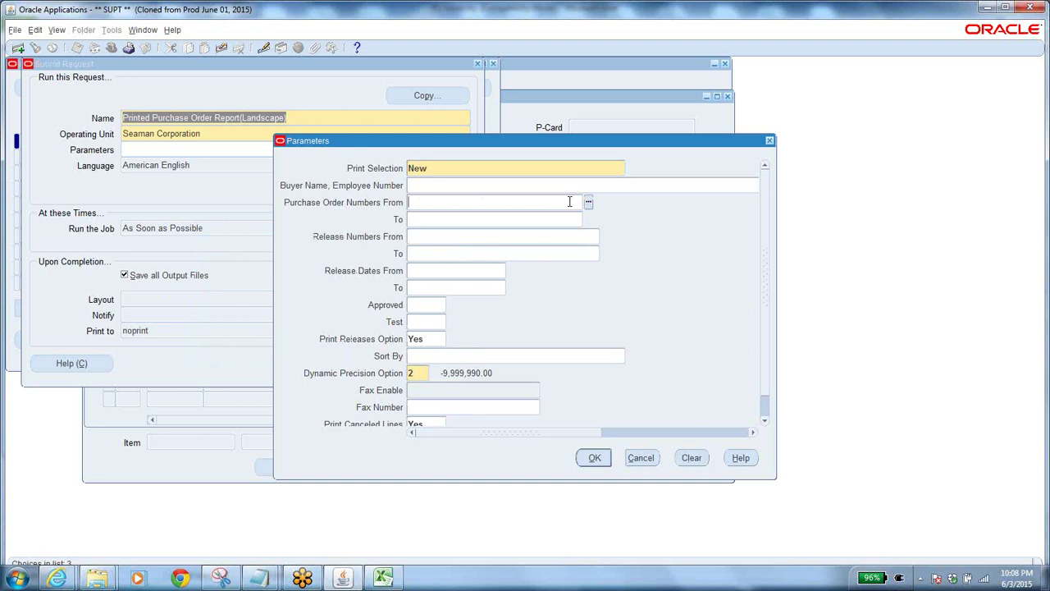
left_click(589, 203)
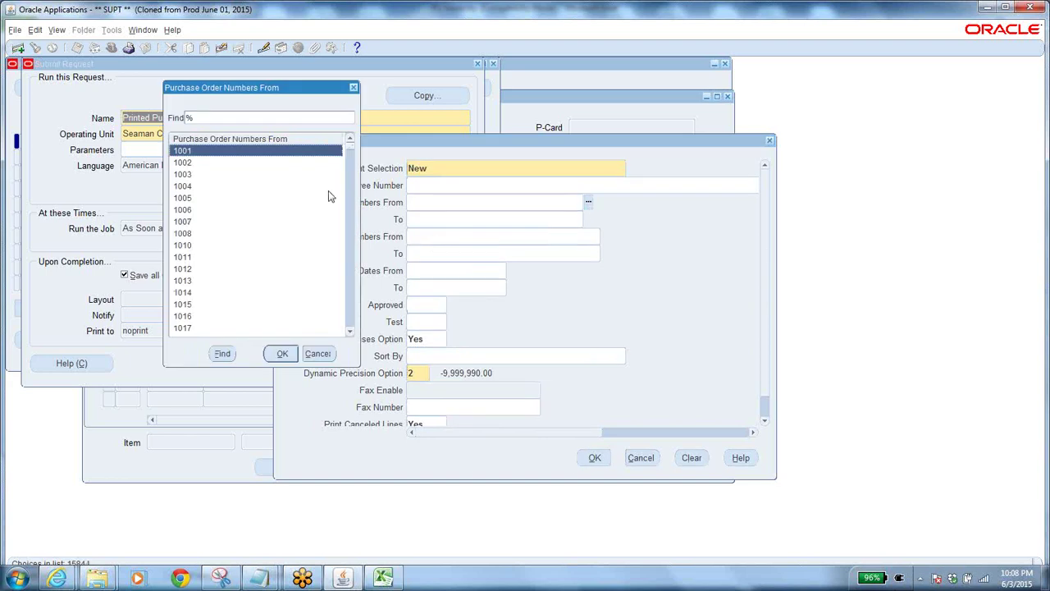
left_click(349, 148)
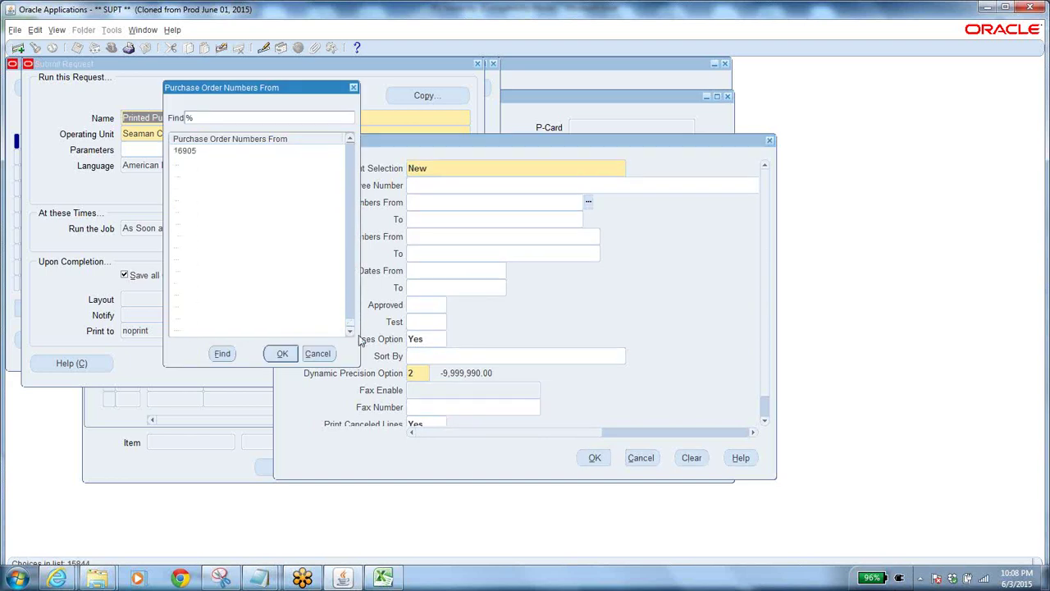
left_click(249, 329)
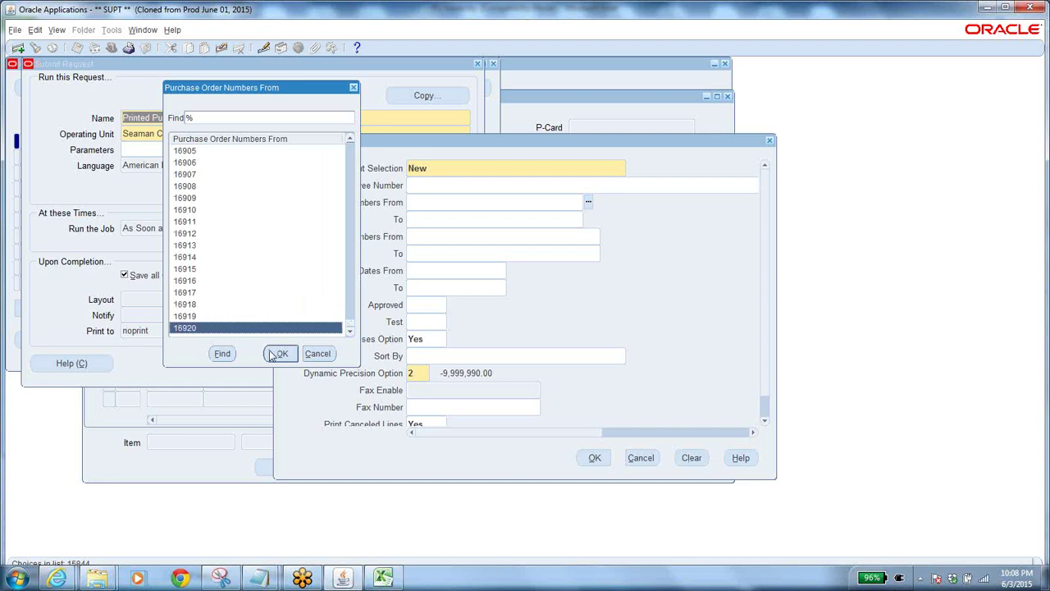
left_click(279, 353)
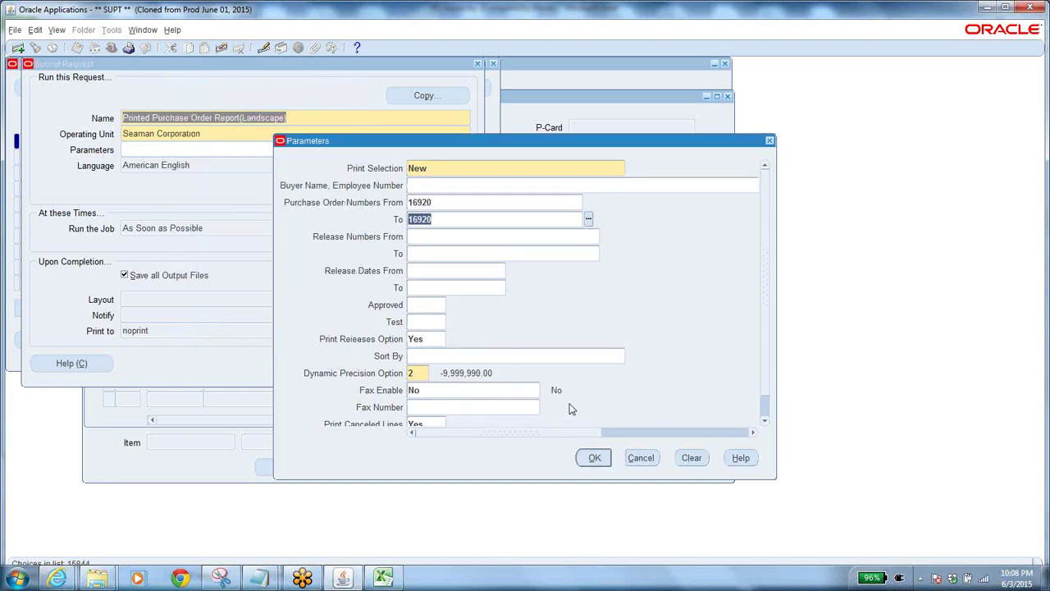
left_click(591, 457)
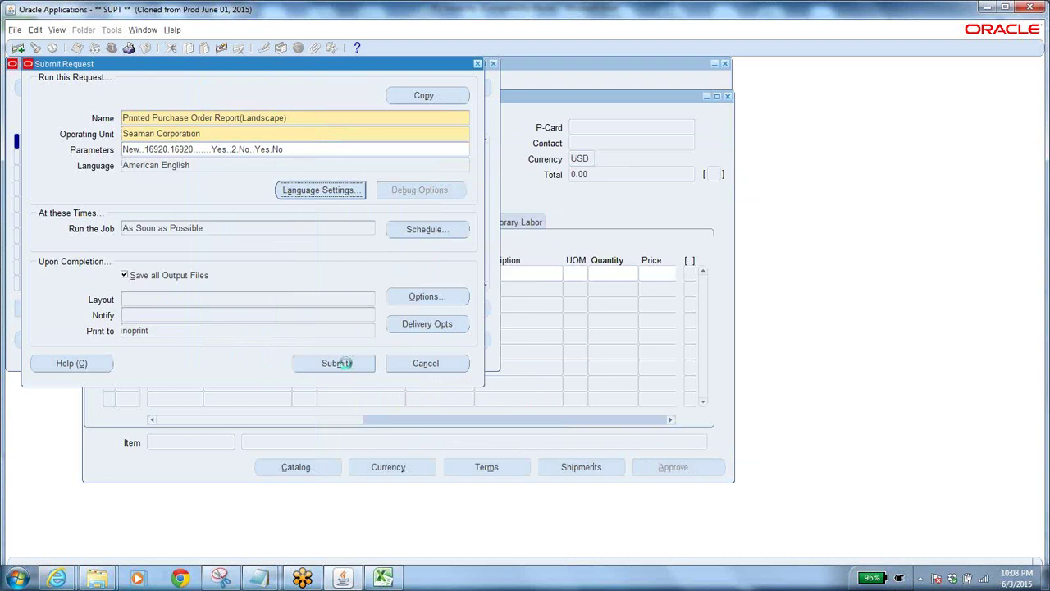
Submit the Printed Purchase Order Report(Landscape) request and decline submitting another one
left_click(339, 362)
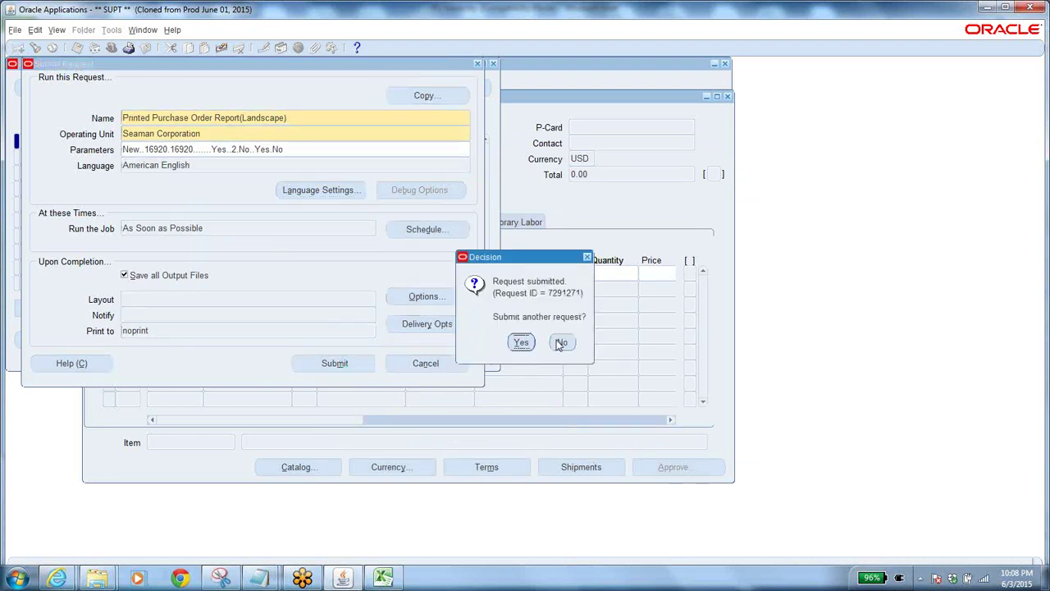
left_click(561, 343)
left_click(390, 348)
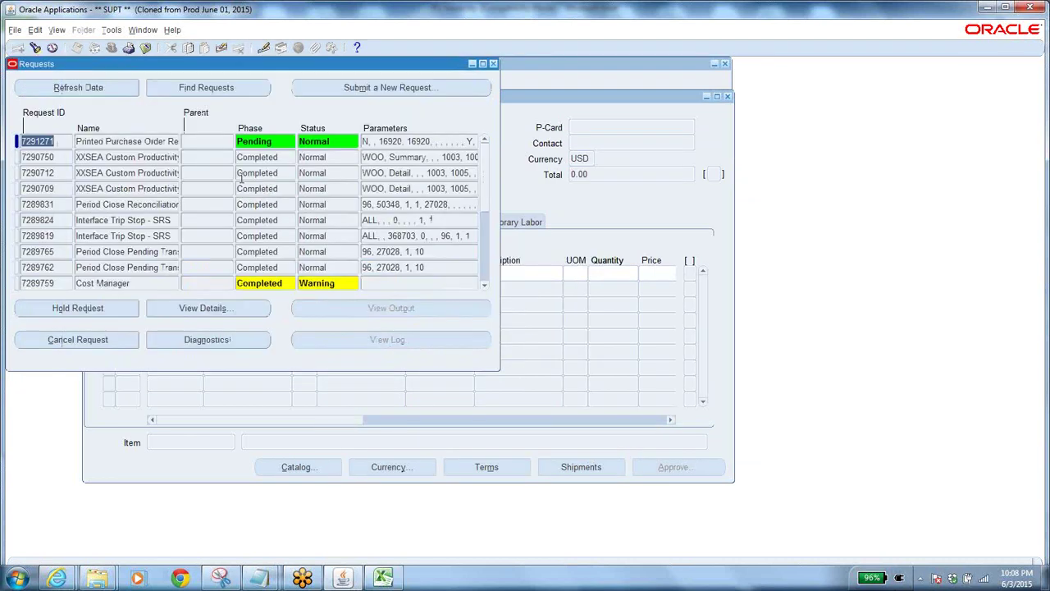
Refresh the request list several times to check the report's phase and close the Requests window
left_click(89, 87)
left_click(98, 92)
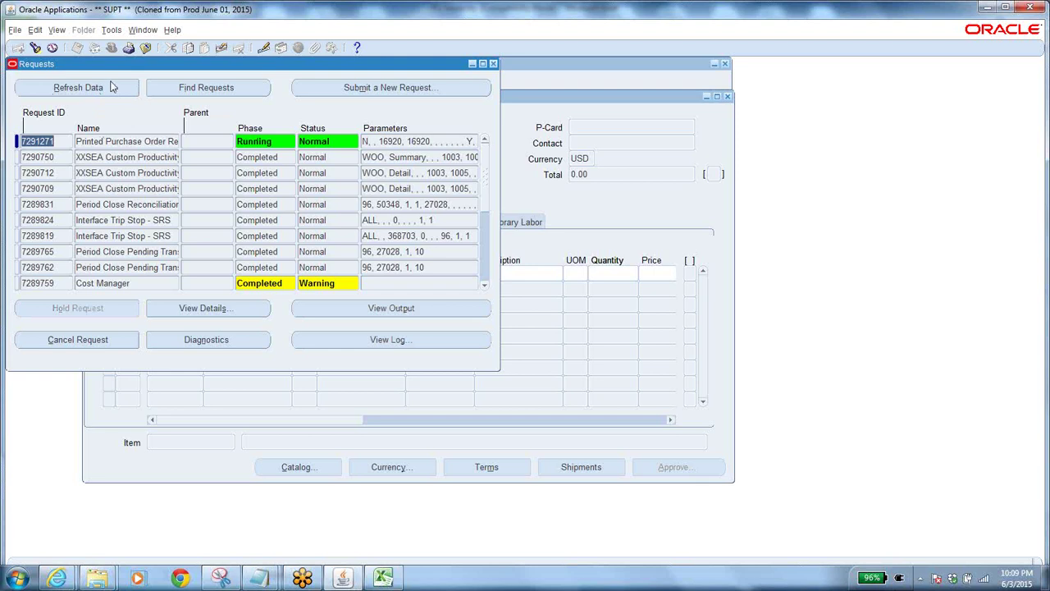
left_click(93, 88)
left_click(92, 87)
left_click(91, 85)
left_click(90, 86)
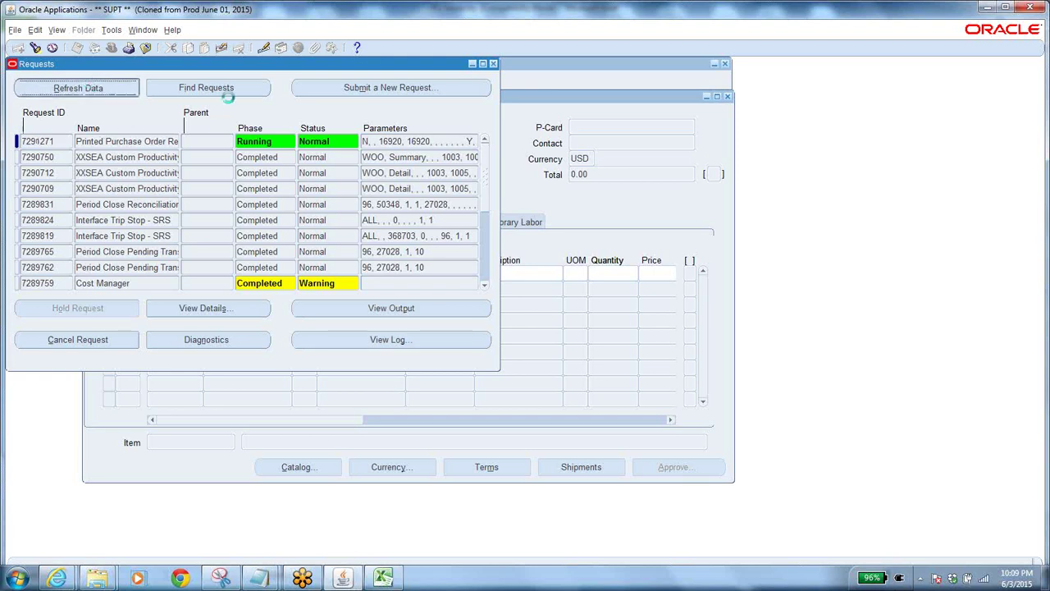
left_click(493, 64)
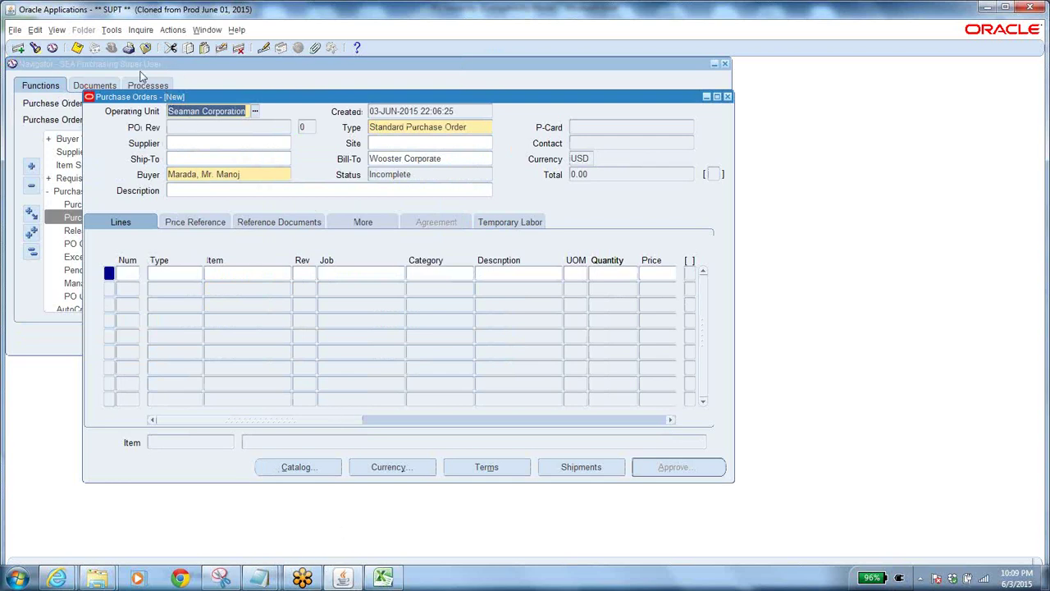
Find purchase orders with the wildcard "%" and load the last standard order in the list
left_click(57, 30)
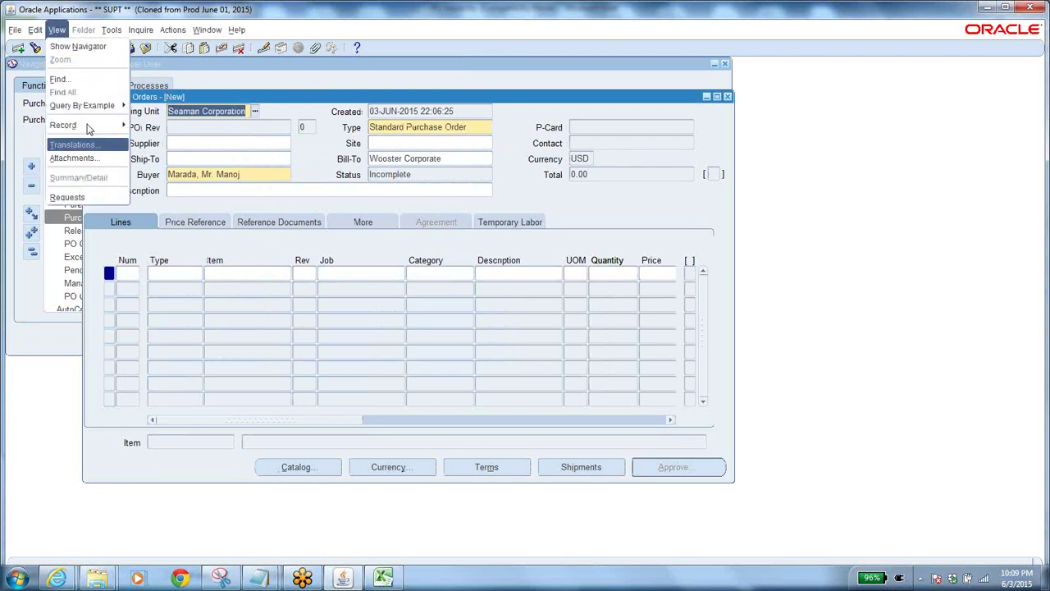
left_click(59, 79)
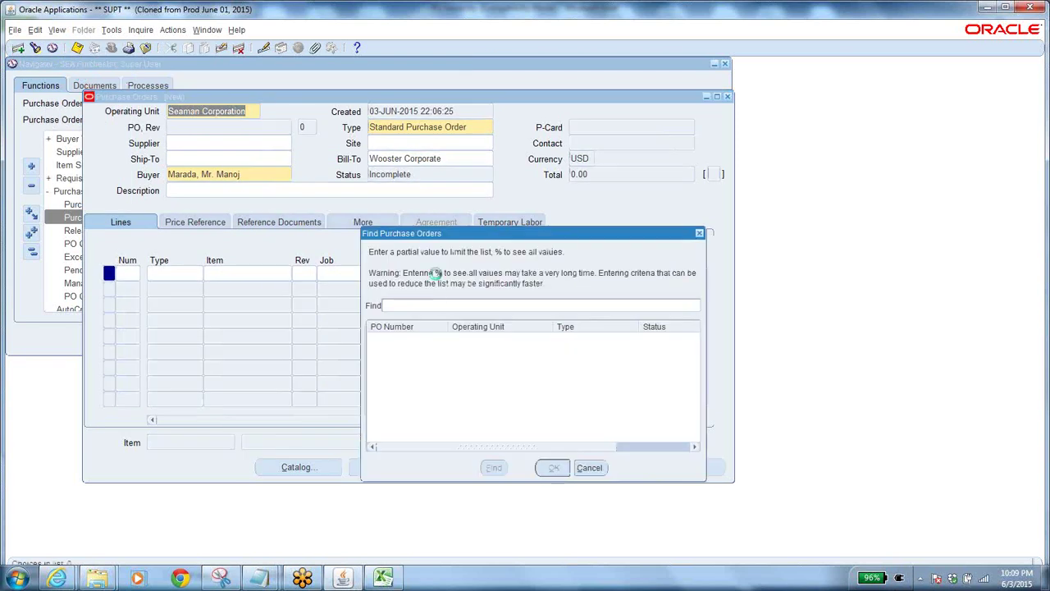
type("%")
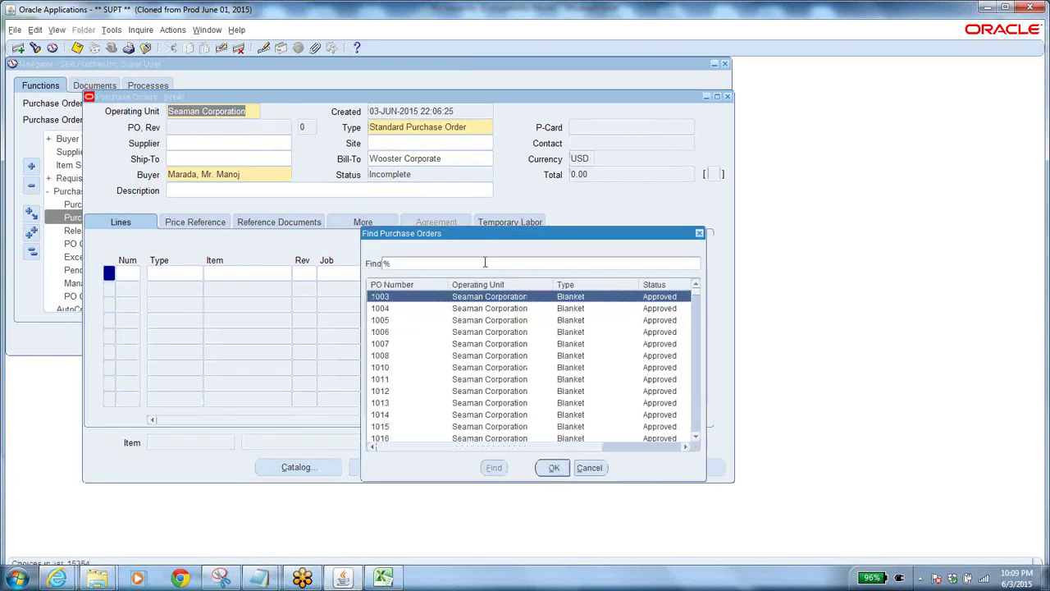
left_click(781, 54)
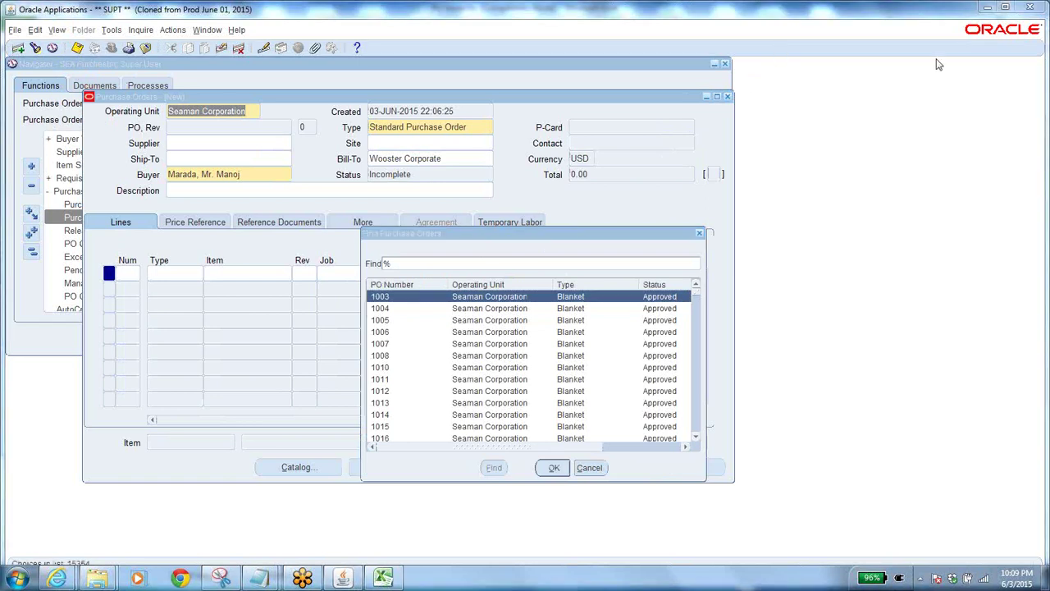
left_click(698, 299)
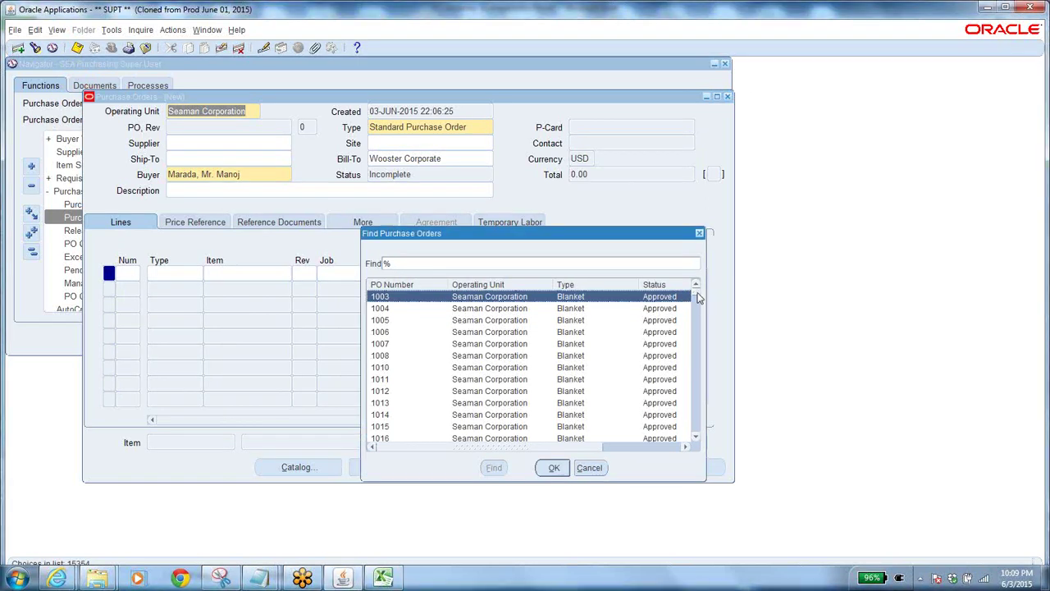
left_click_drag(698, 299, 698, 435)
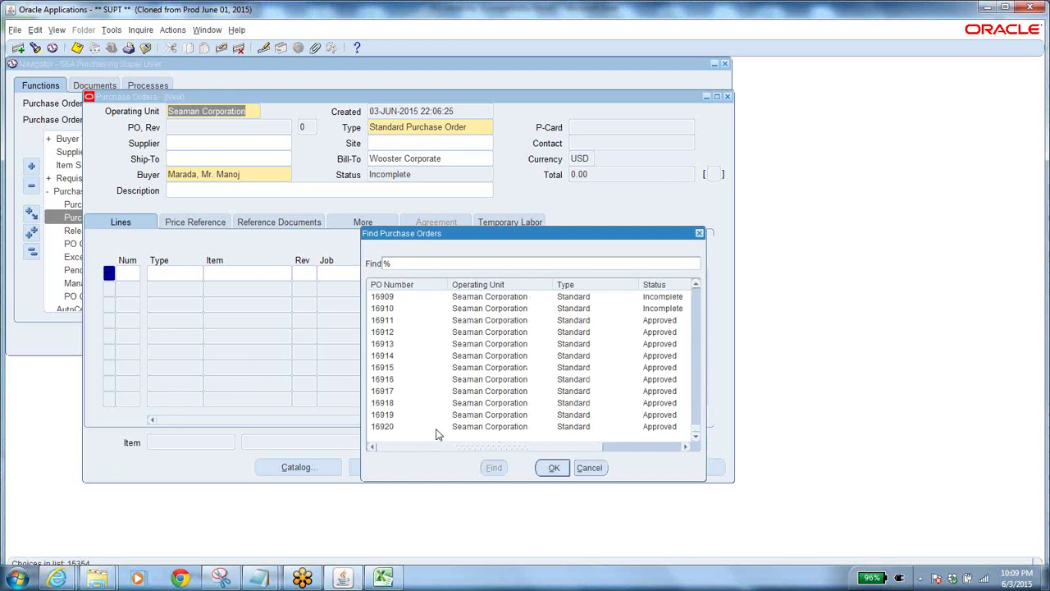
left_click(454, 429)
left_click(554, 467)
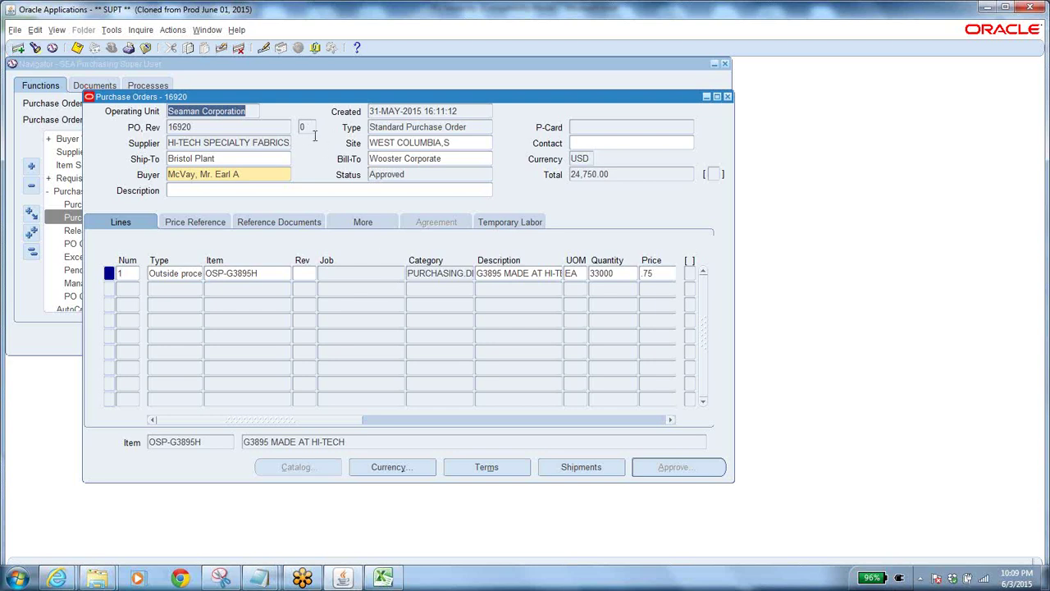
Generate the document view of the loaded purchase order
left_click(208, 126)
left_click_drag(208, 126, 108, 138)
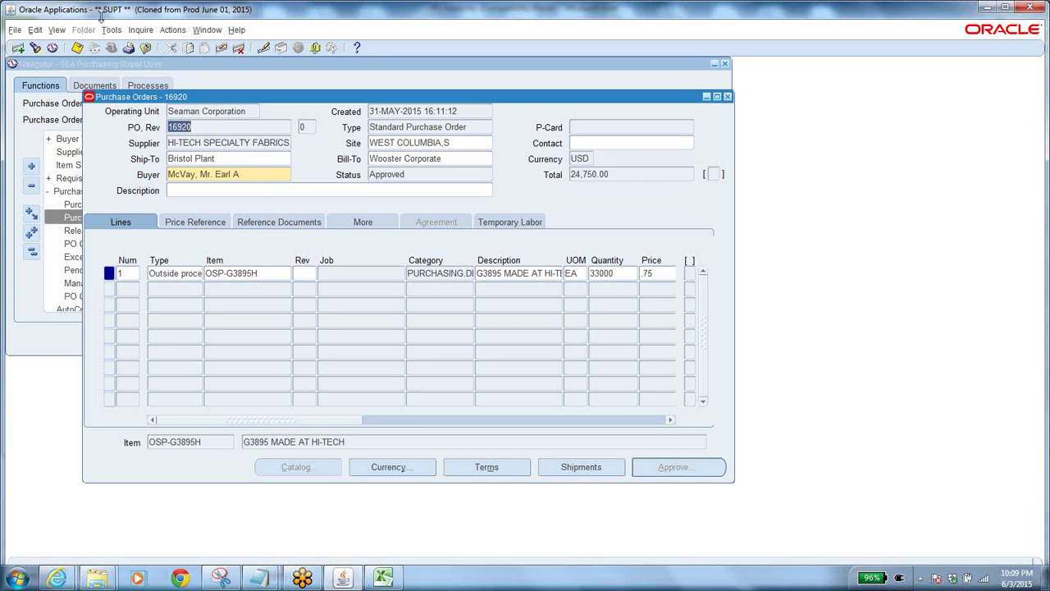
left_click(173, 30)
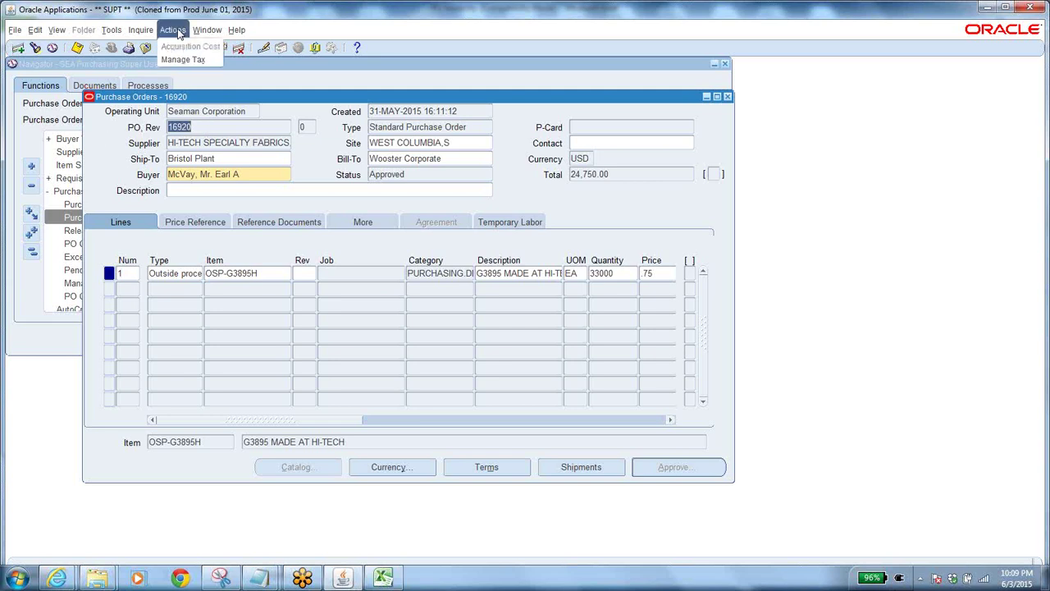
mouse_move(150, 32)
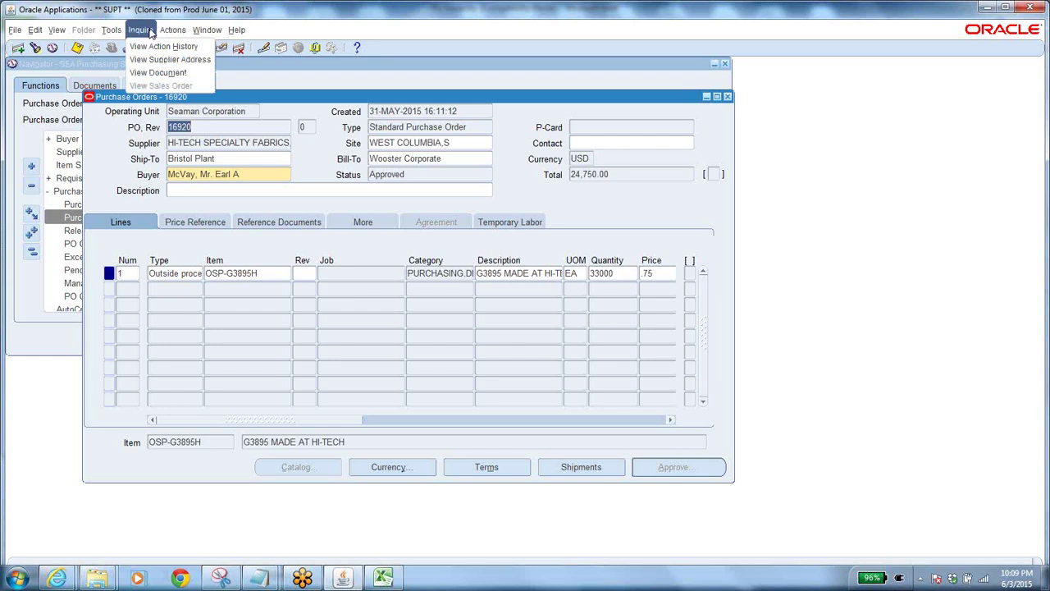
mouse_move(114, 32)
left_click(160, 75)
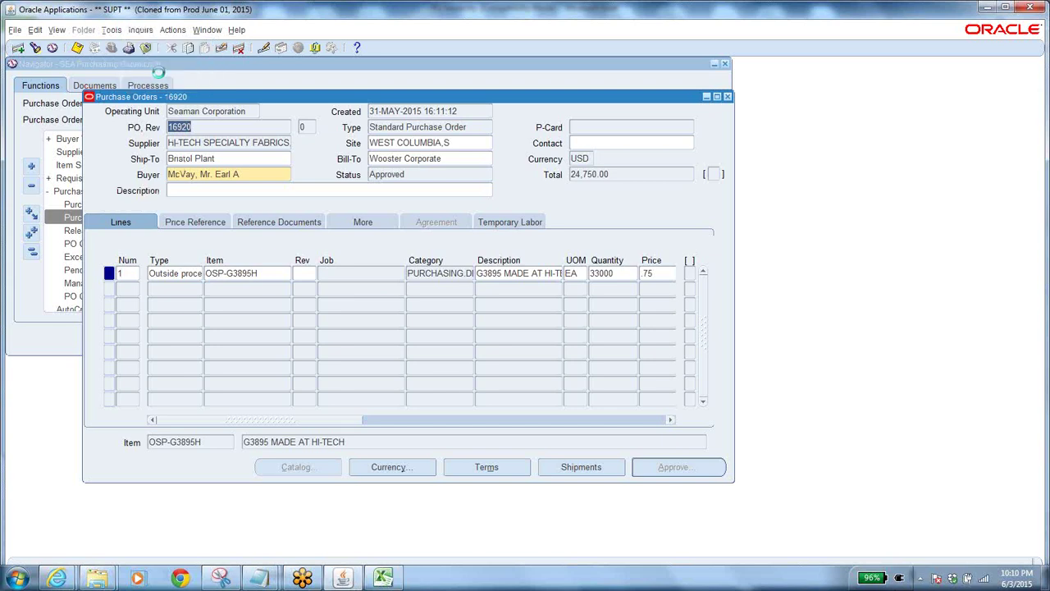
Switch to the Oracle Applications R12 browser window, save the offered purchase order PDF and open it
left_click(49, 581)
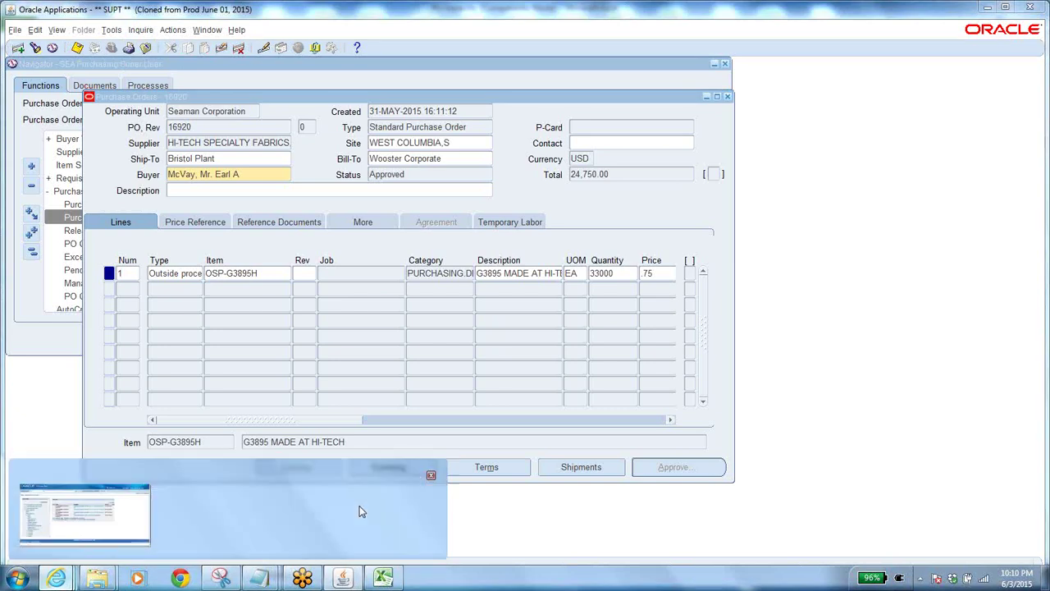
left_click(360, 505)
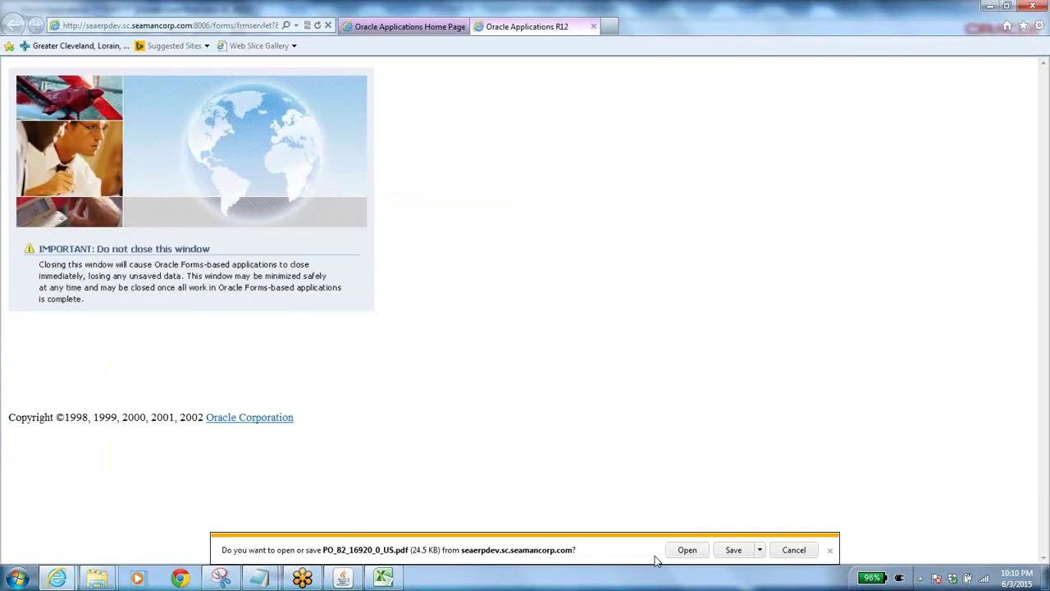
left_click(734, 550)
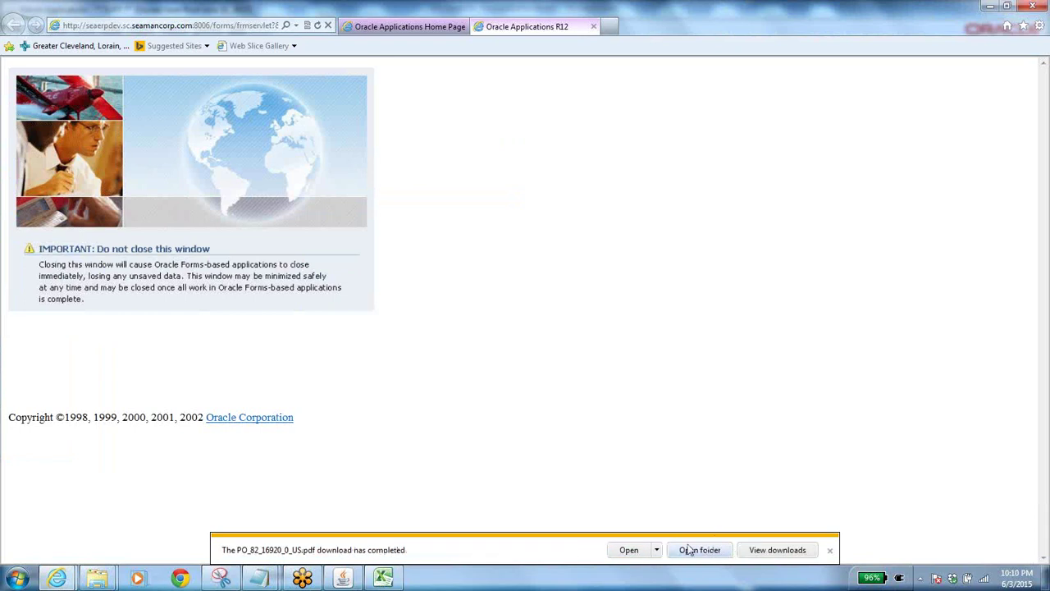
left_click(626, 556)
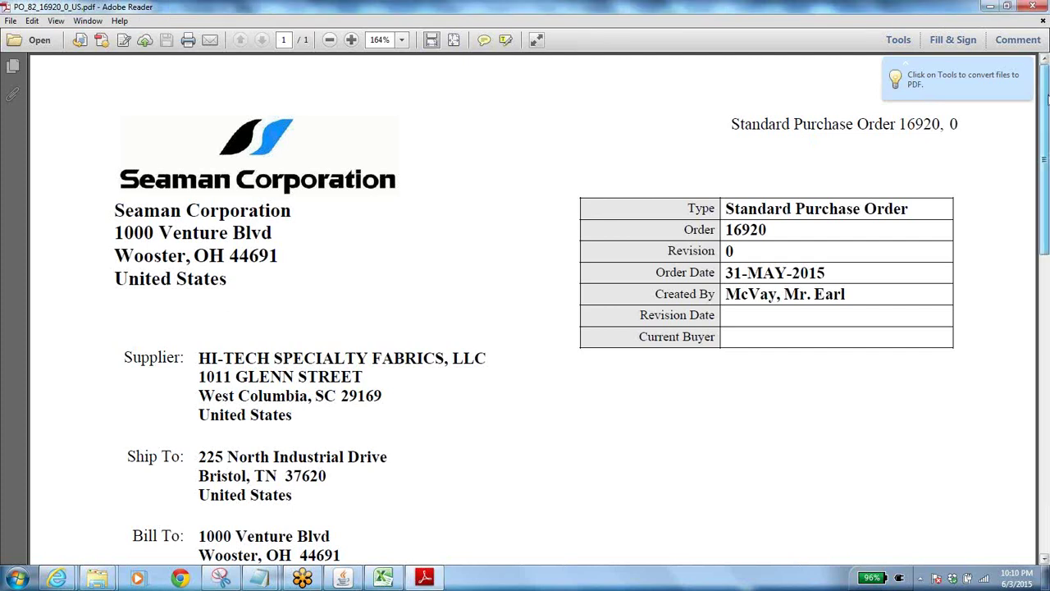
Review the purchase order PDF down to the page end, close it and return to the Oracle Applications window
left_click_drag(1045, 105, 1046, 460)
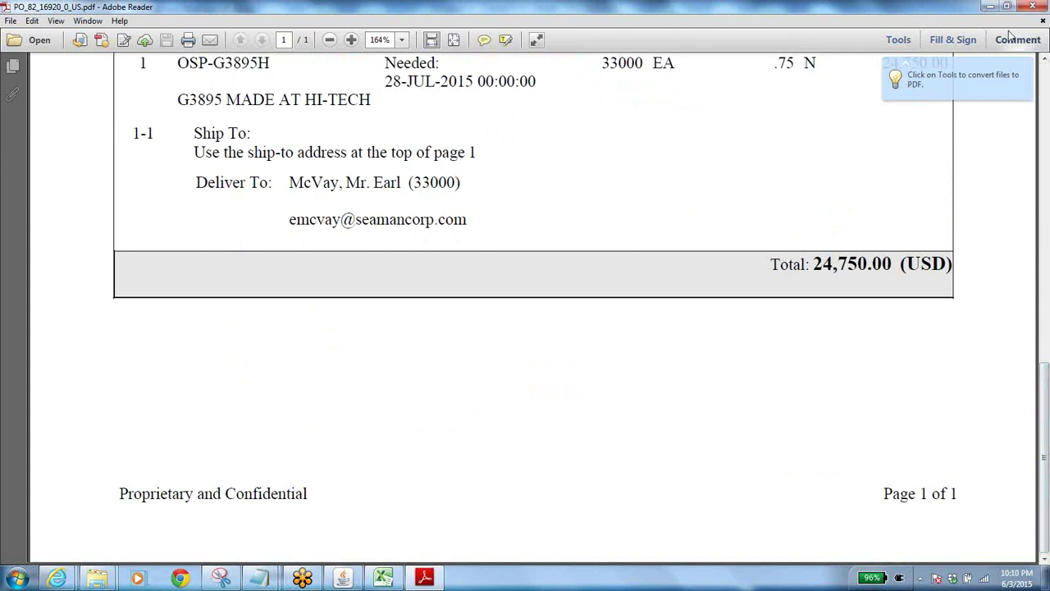
left_click(1032, 6)
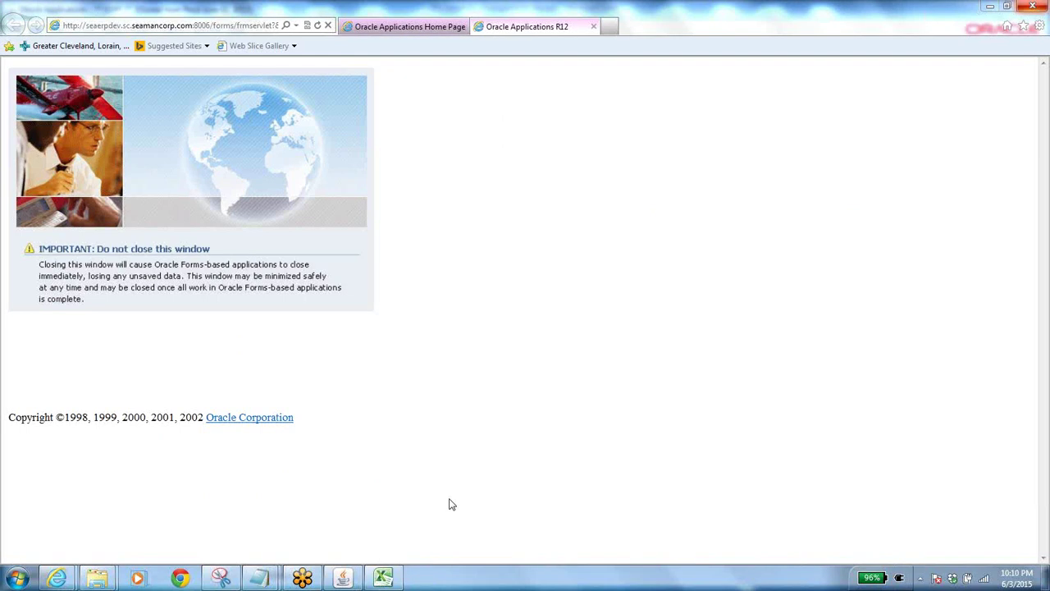
left_click(357, 576)
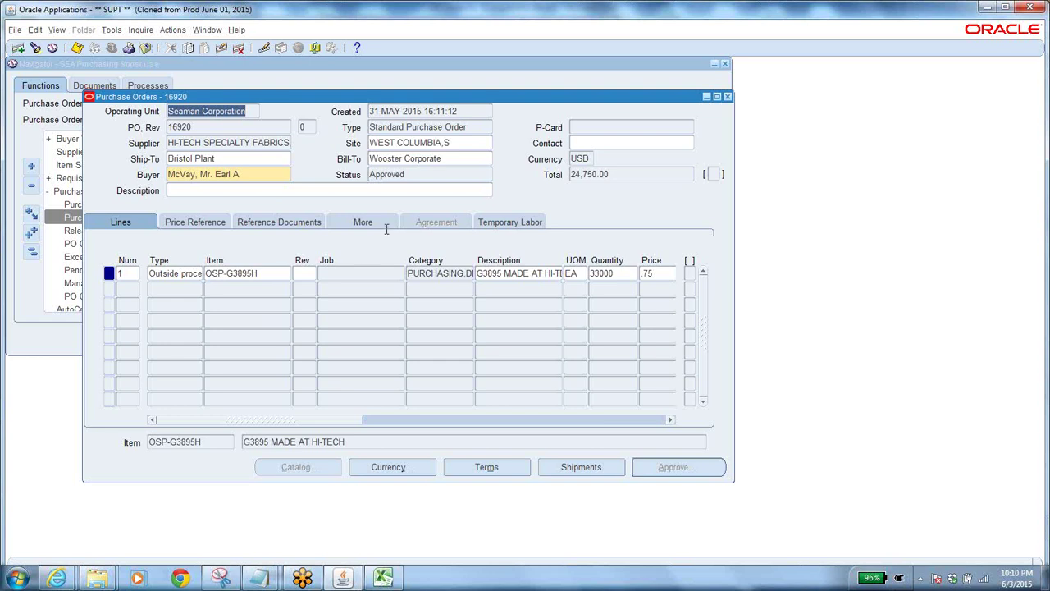
Close the loaded purchase order and open a new, blank Purchase Orders form
left_click(466, 127)
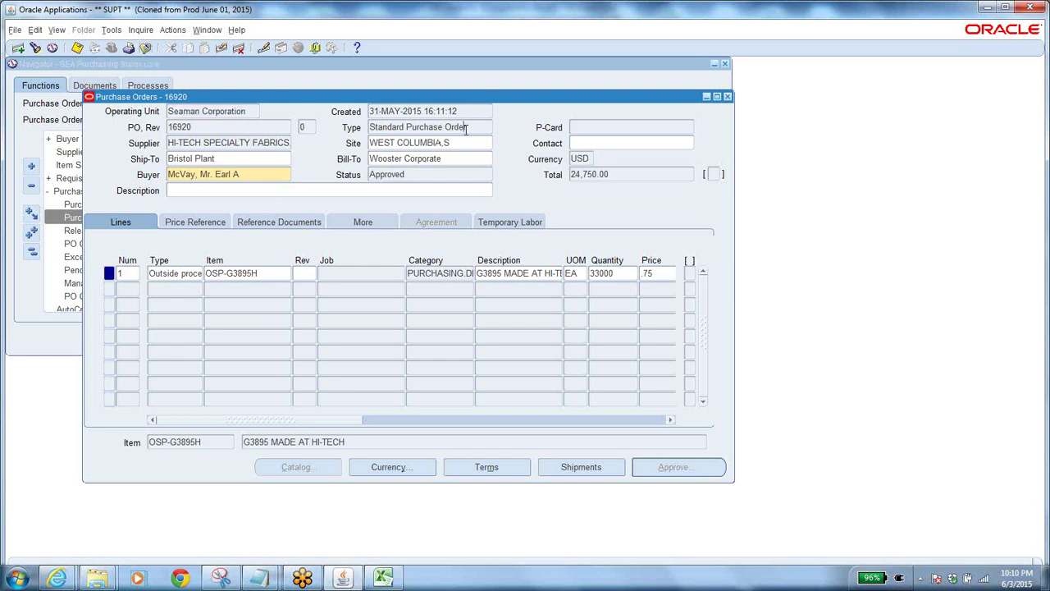
left_click(148, 48)
double_click(103, 217)
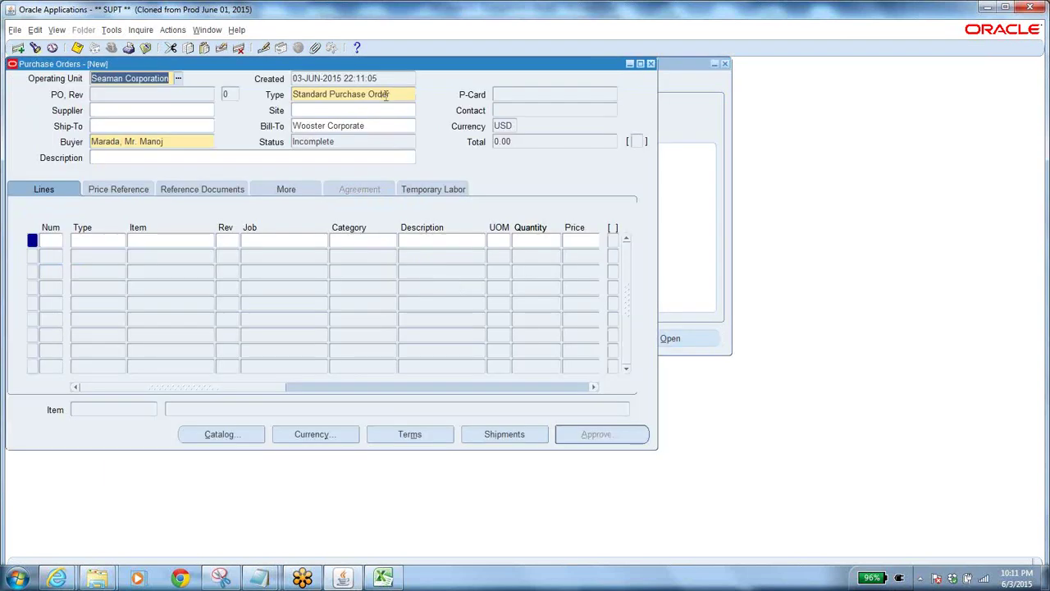
Look through the document types available for the new order, cancel the list and open the window's help page
double_click(385, 96)
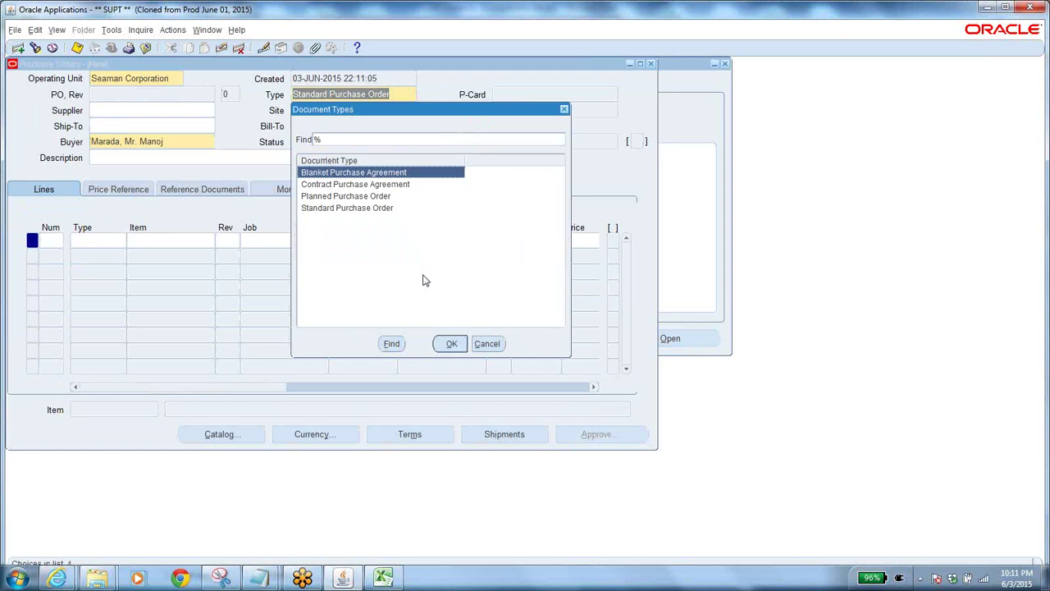
left_click(486, 344)
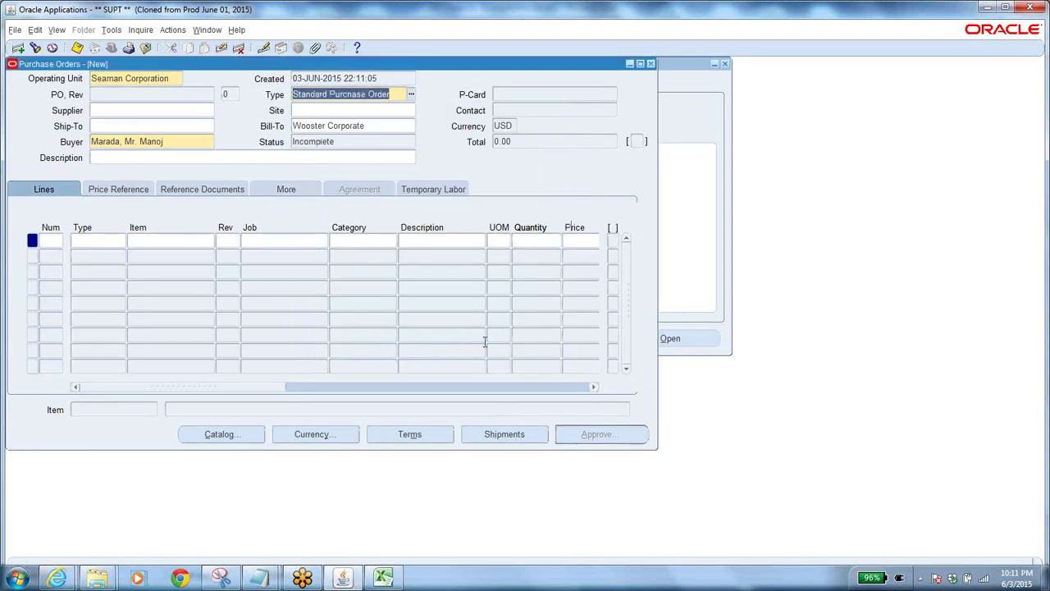
left_click(238, 31)
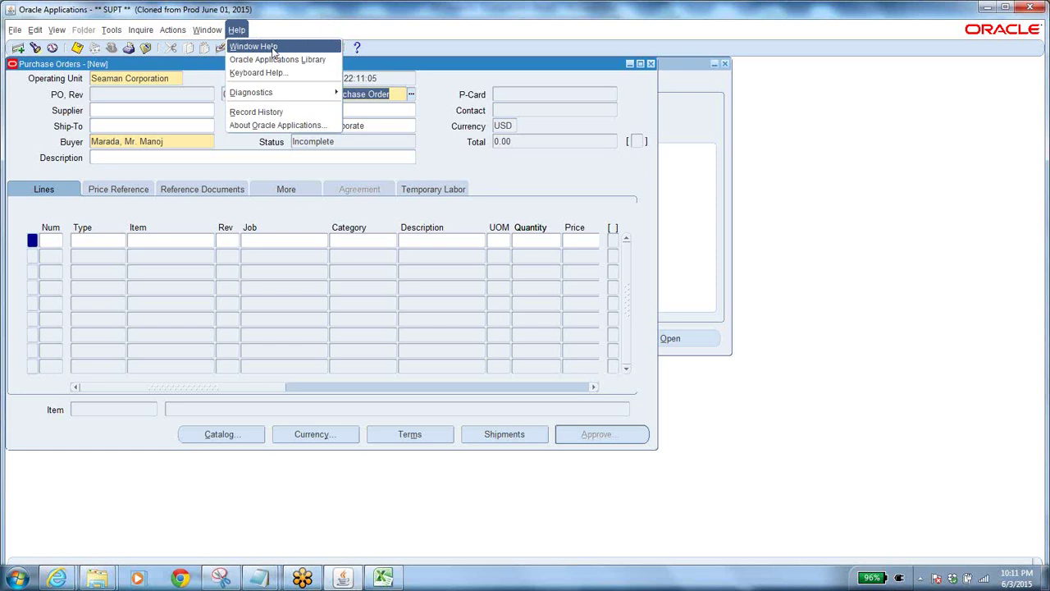
left_click(273, 50)
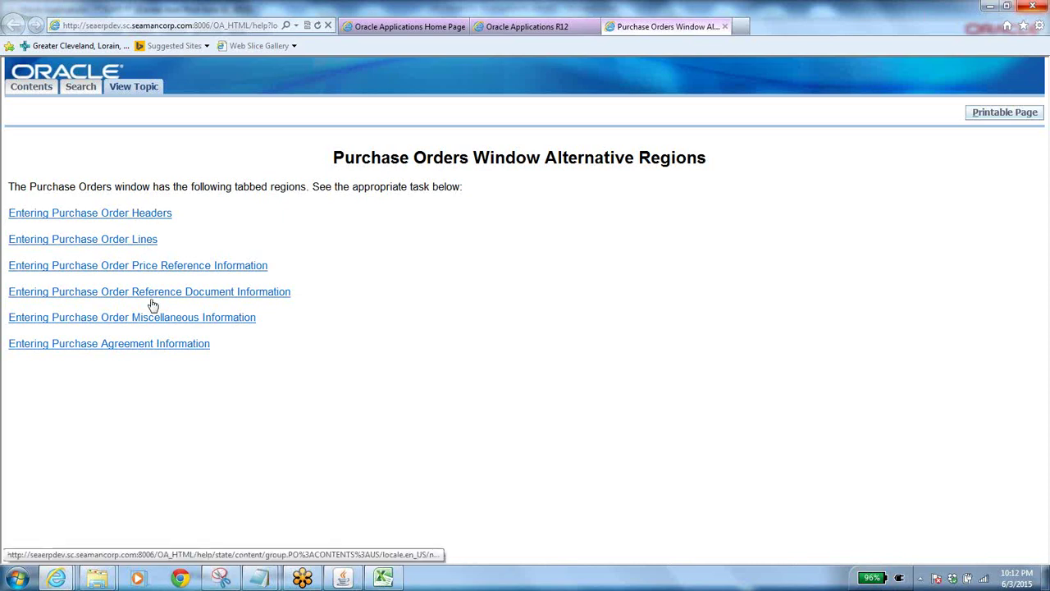
Open the help topic on entering purchase order headers and follow its link to the Purchase Order Types topic
left_click(129, 216)
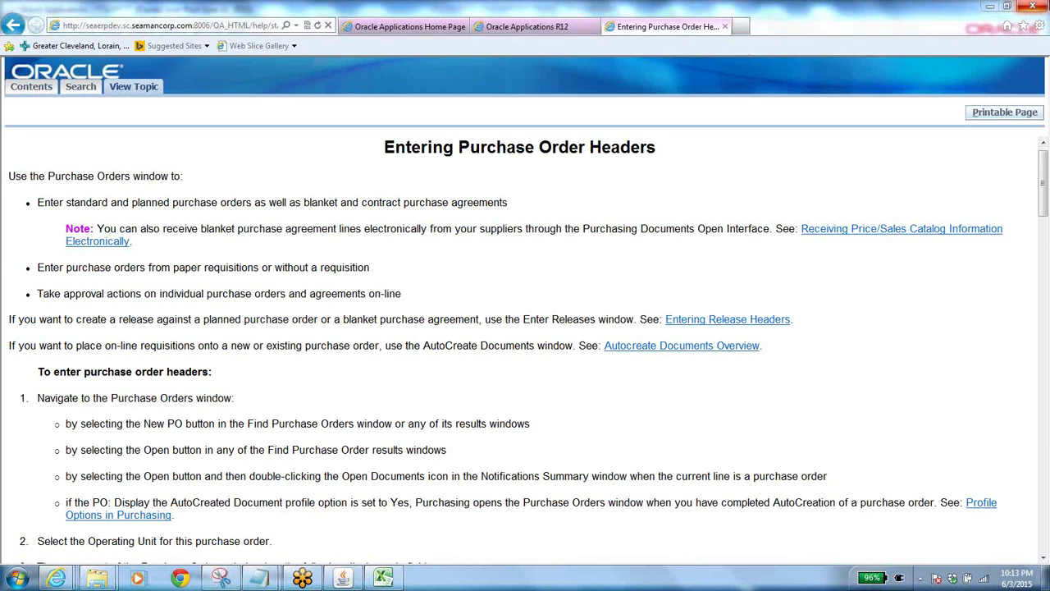
left_click_drag(1046, 171, 1046, 236)
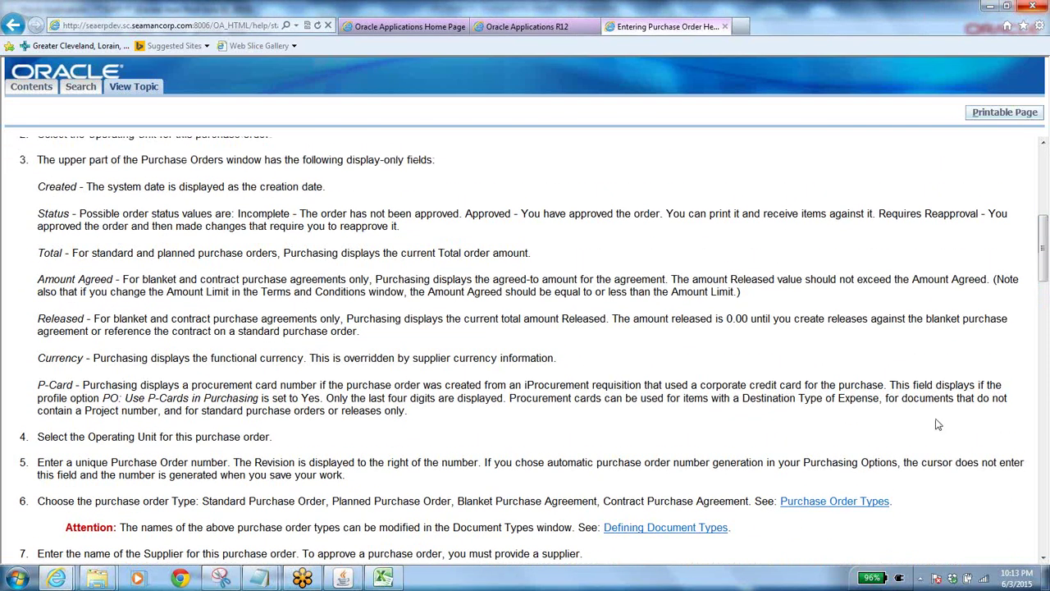
left_click(852, 507)
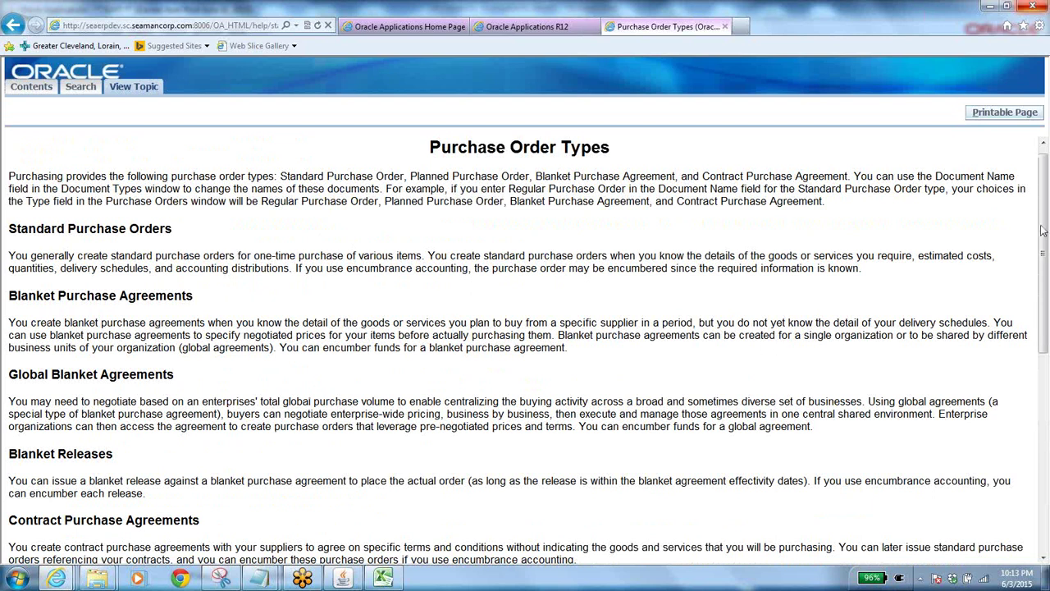
Read the Purchase Order Types help topic from the standard purchase order description through to the types summary table
left_click_drag(1043, 232, 1043, 235)
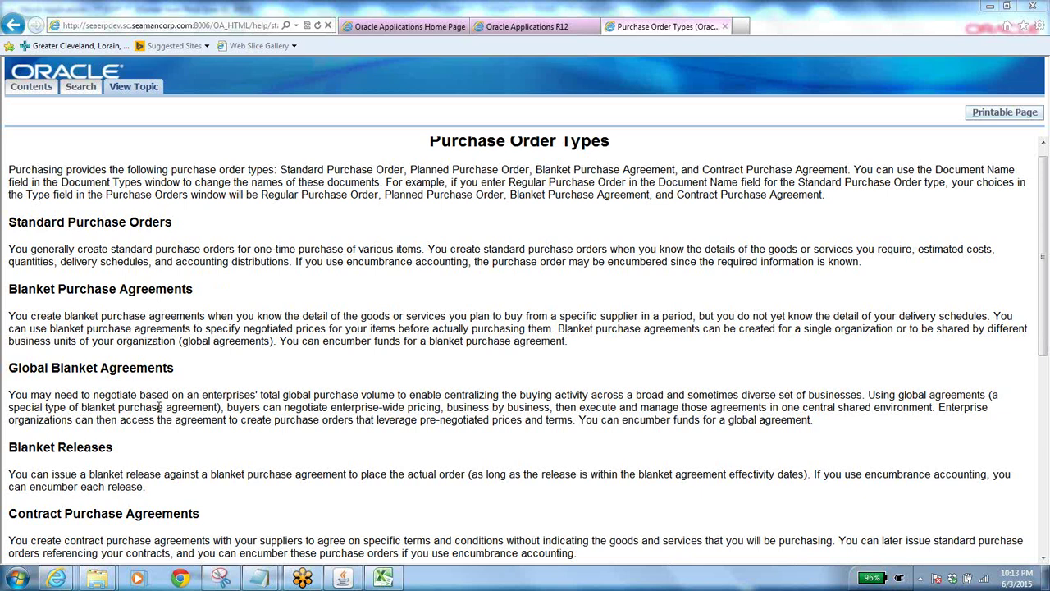
left_click(1044, 558)
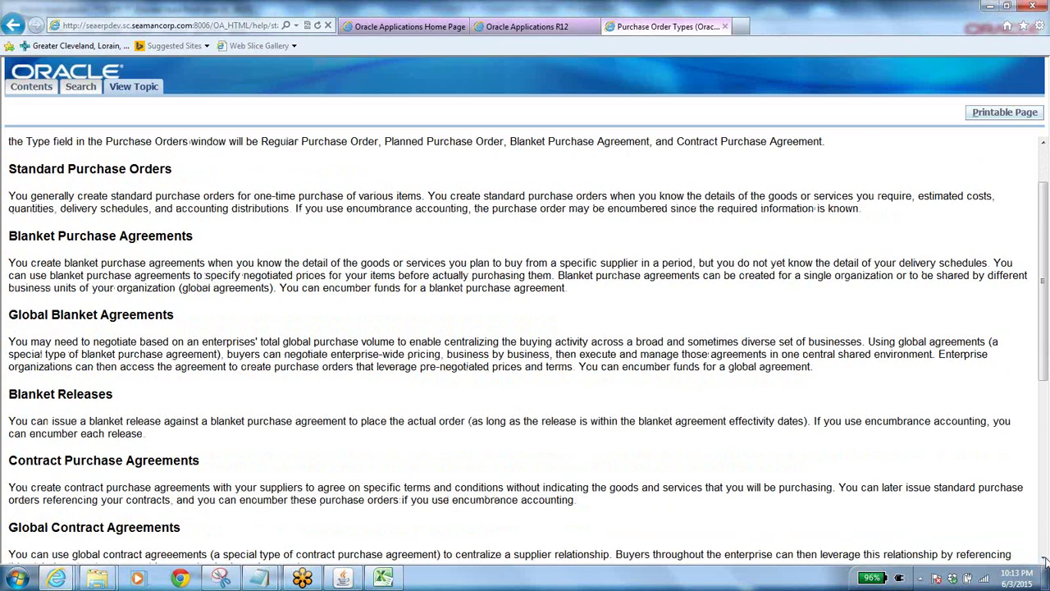
left_click(1045, 559)
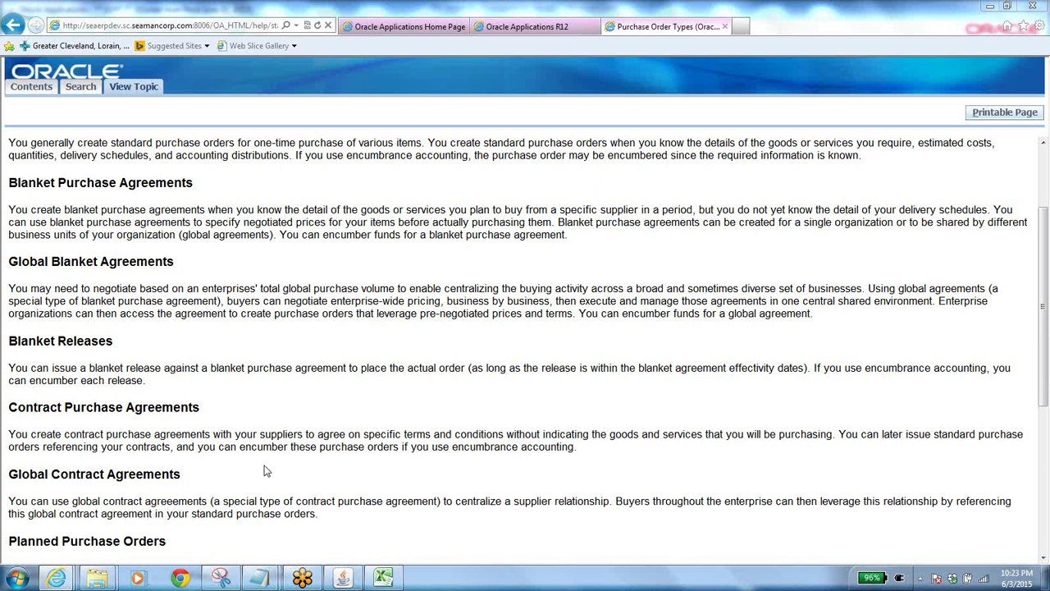
left_click(1045, 560)
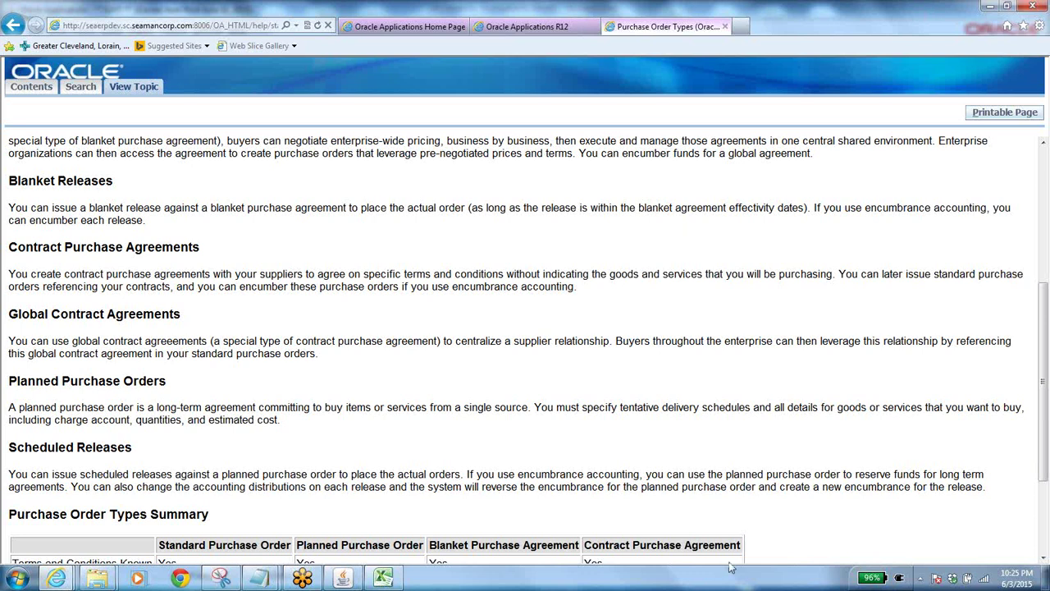
scroll(1047, 560, "down", 3)
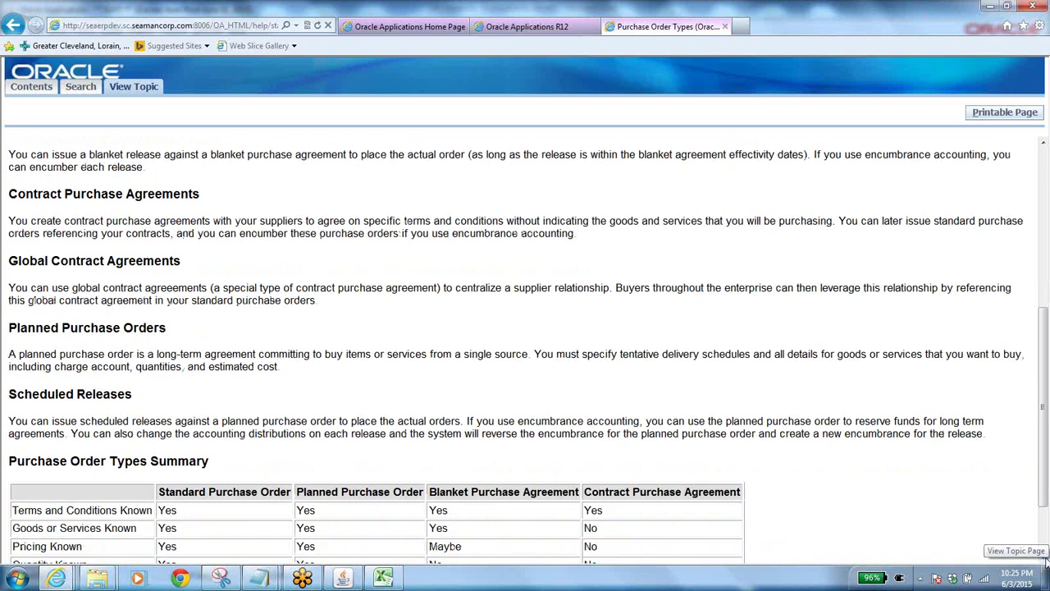
scroll(1046, 561, "down", 1)
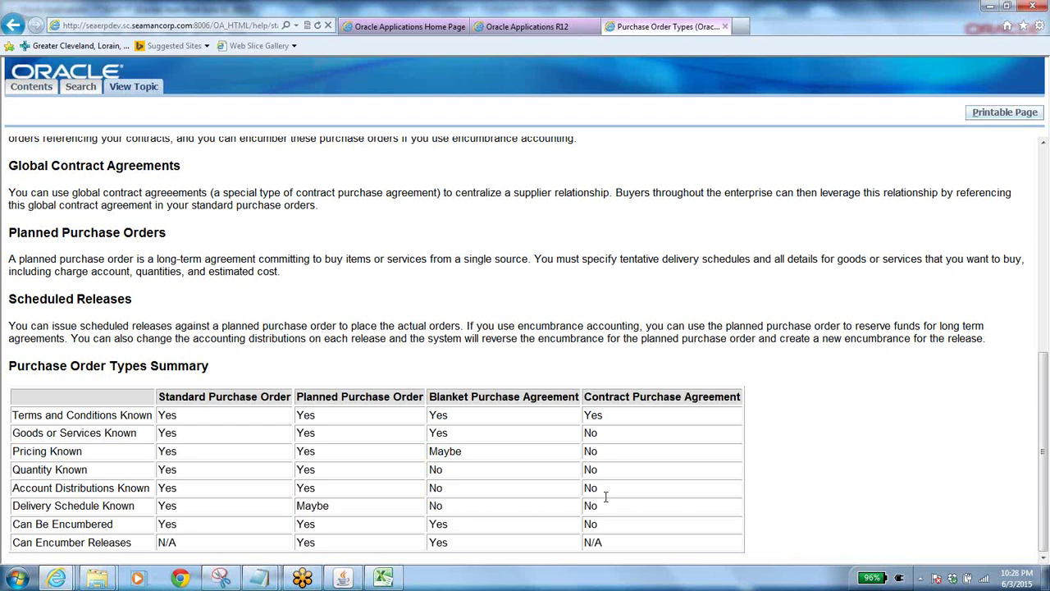
Switch to the Oracle Applications forms window, set the new order's type to Blanket Purchase Agreement and check its Amt Agreed field
left_click(344, 579)
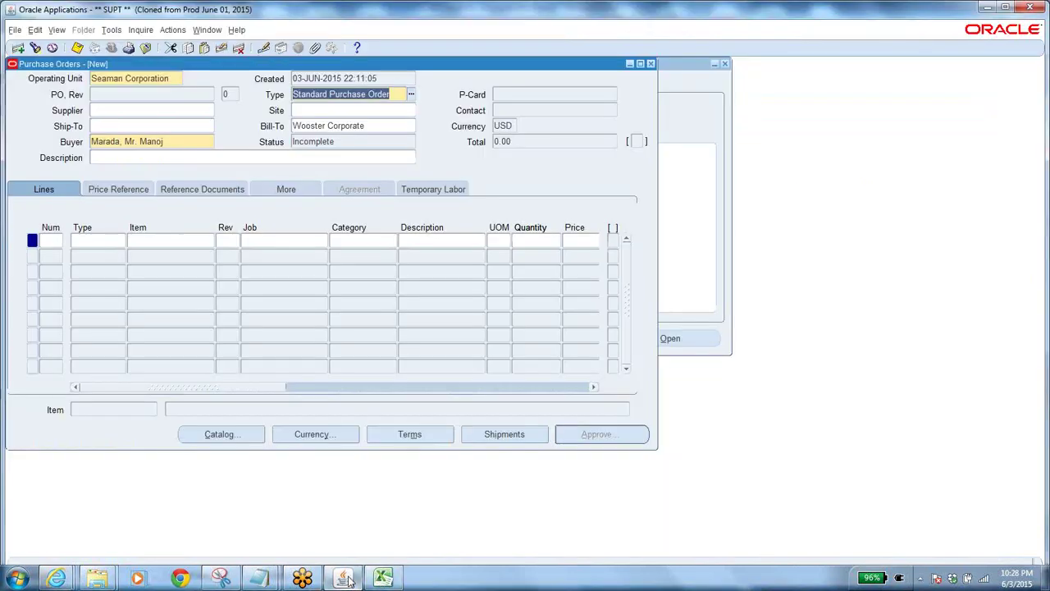
left_click(409, 94)
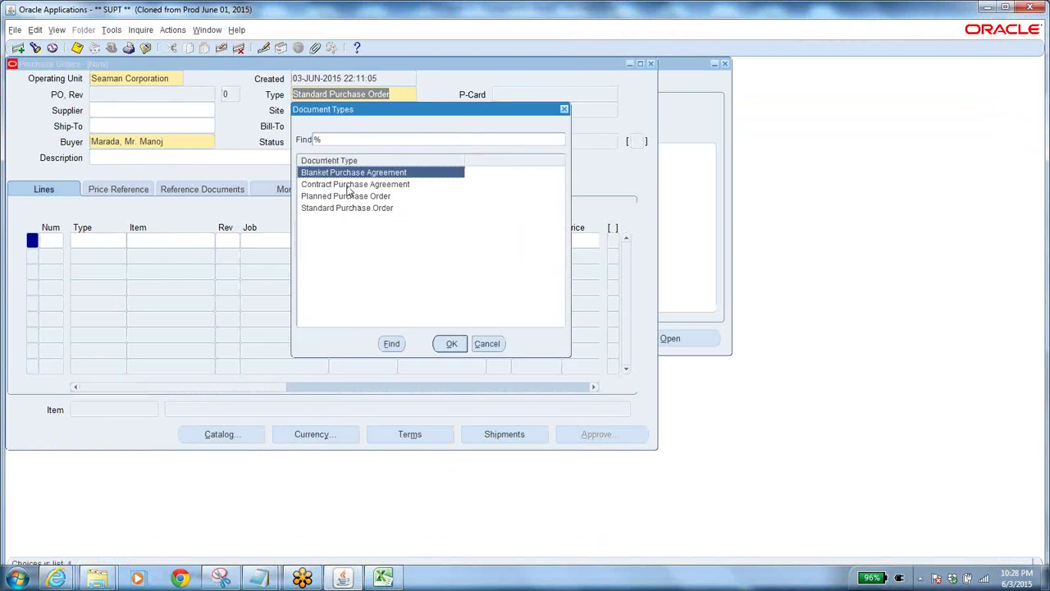
left_click(451, 344)
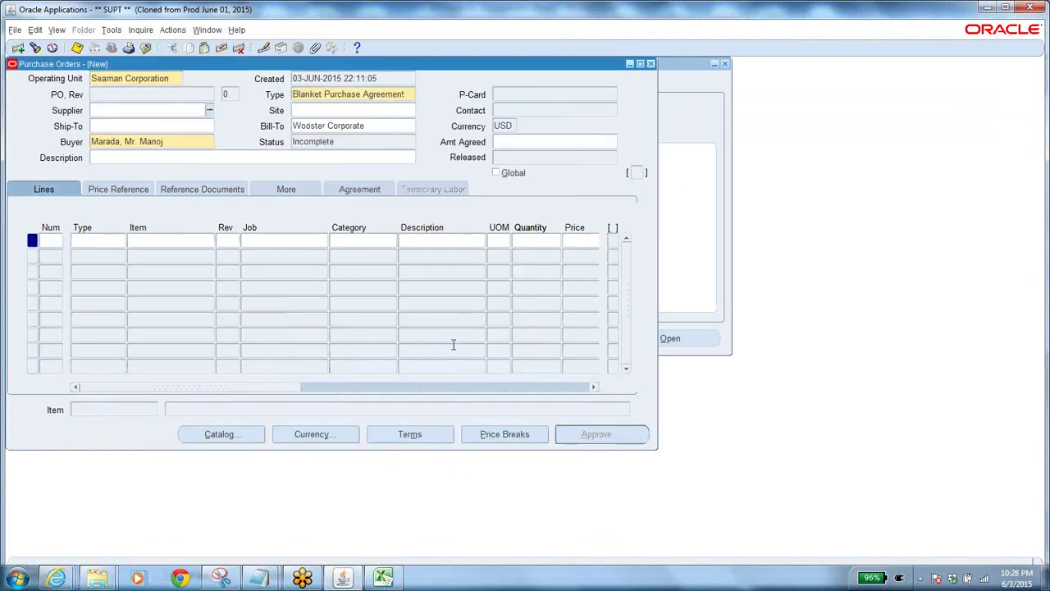
left_click(528, 142)
Set the order's type back to Standard Purchase Order and check its Total field
left_click(412, 99)
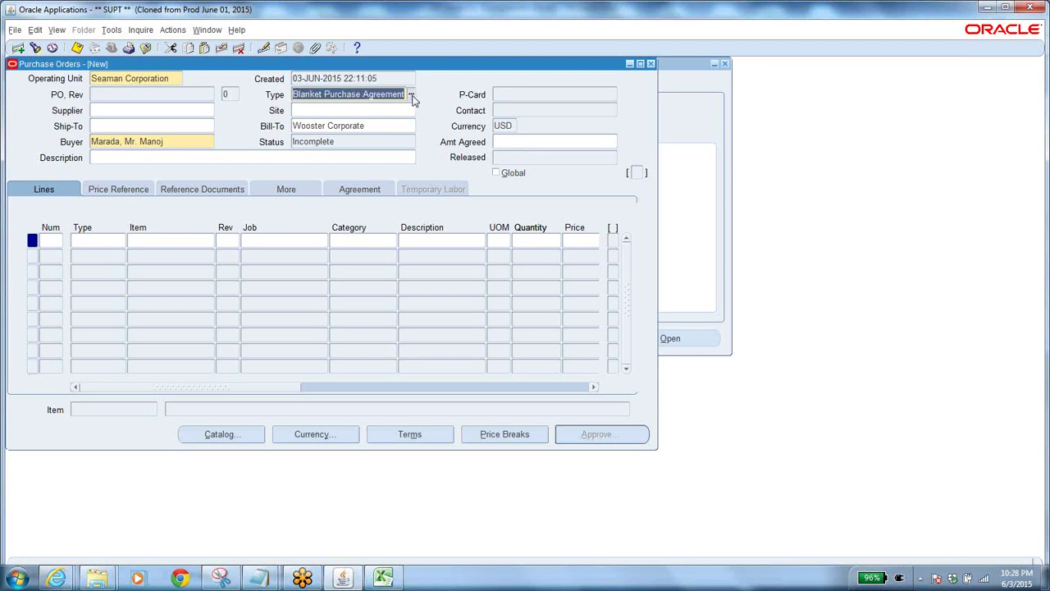
left_click(413, 96)
left_click(345, 209)
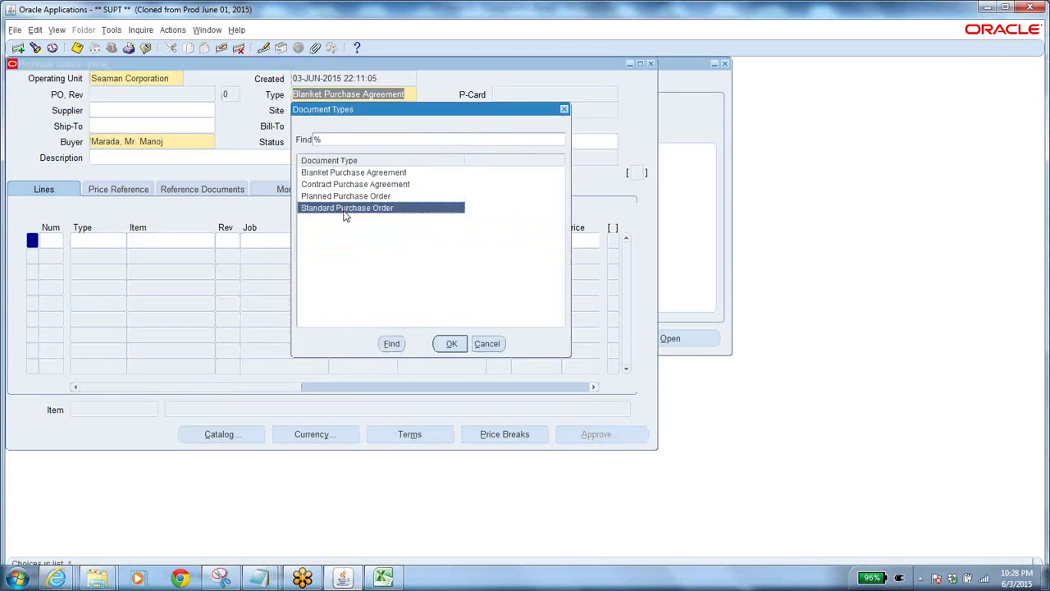
left_click(451, 344)
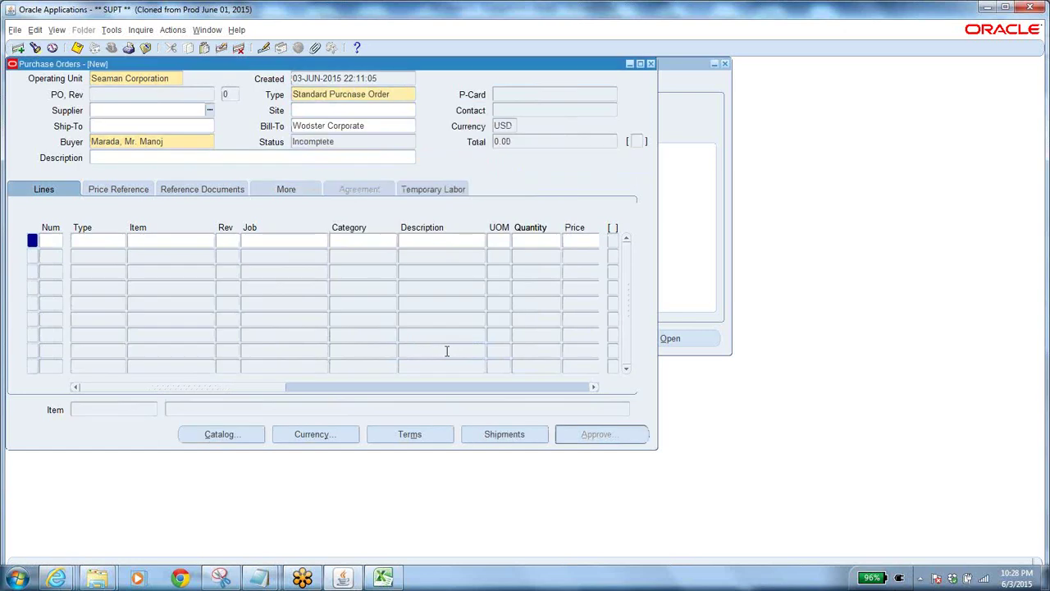
left_click(514, 142)
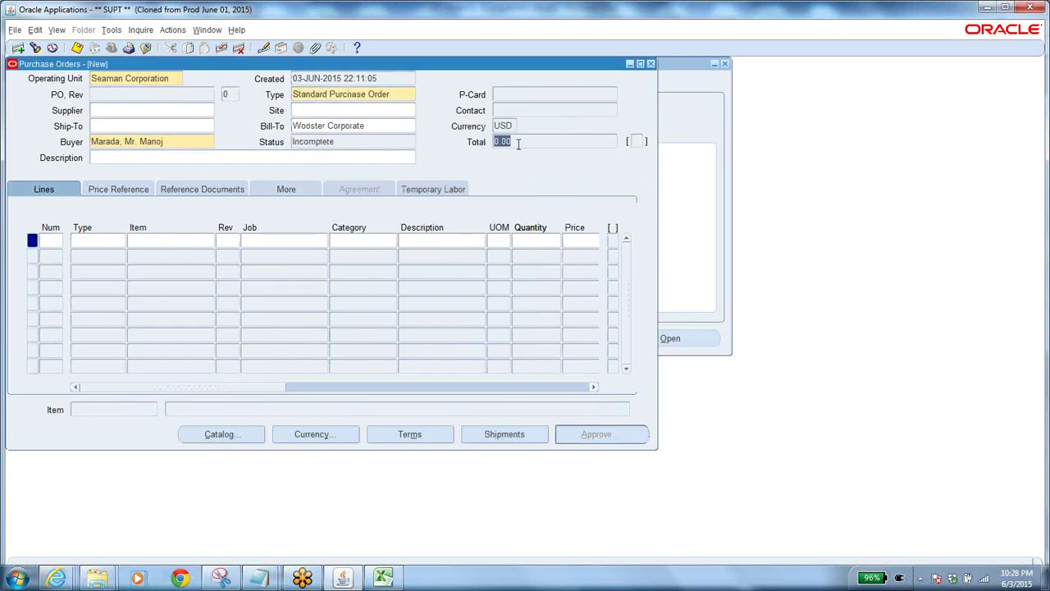
left_click(517, 142)
Set the order's type to Blanket Purchase Agreement again and mark the agreement as Global
left_click(393, 95)
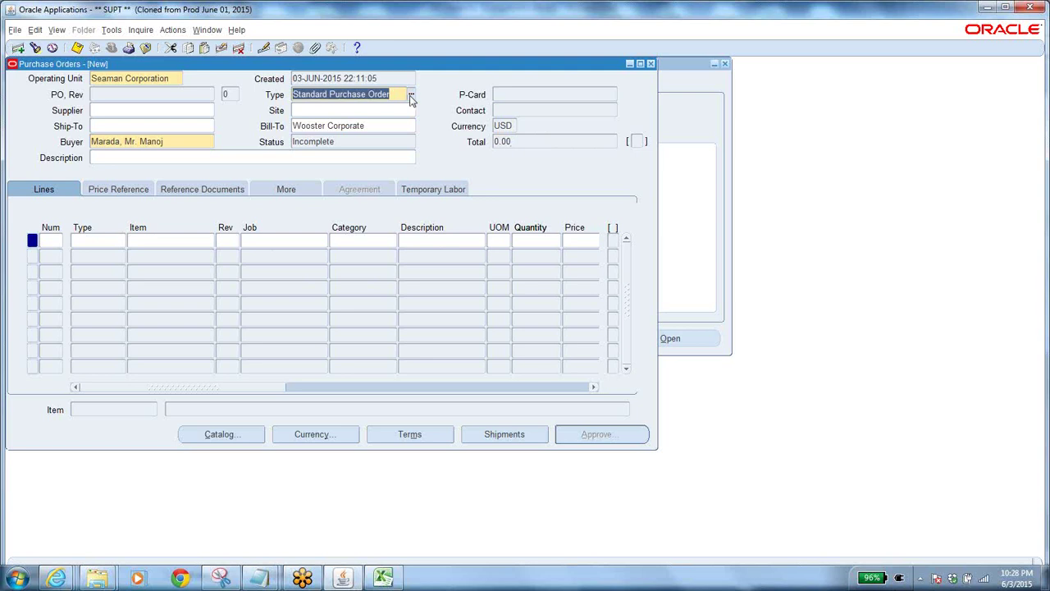
left_click(412, 97)
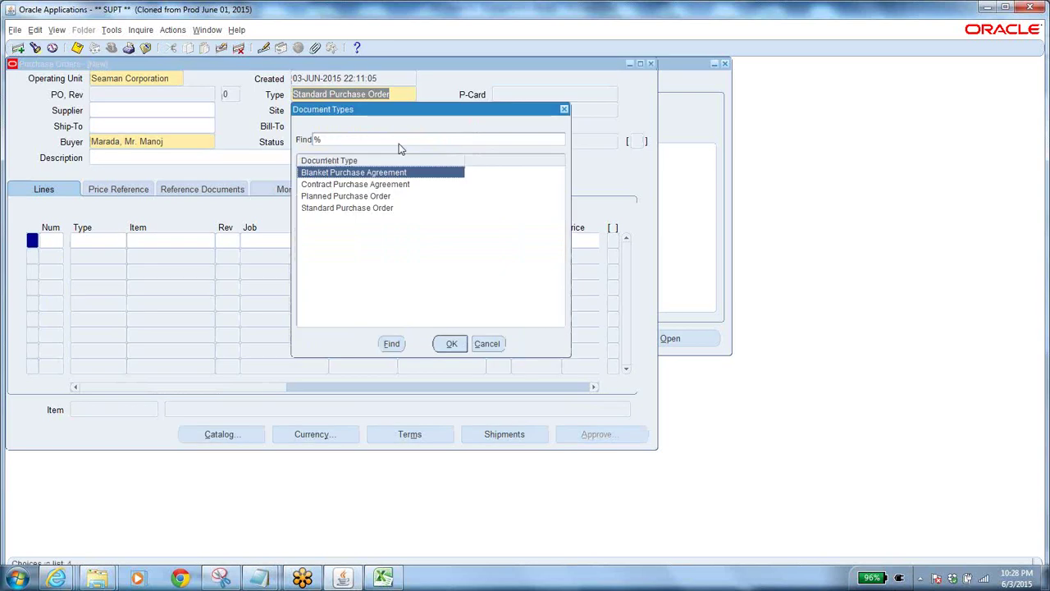
left_click(451, 344)
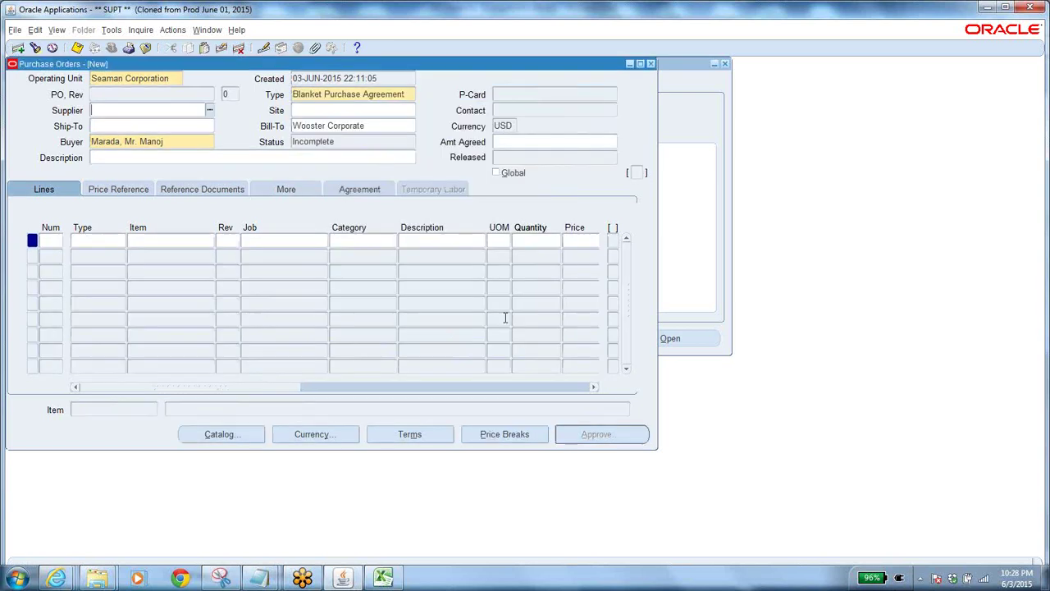
left_click(532, 143)
left_click(496, 174)
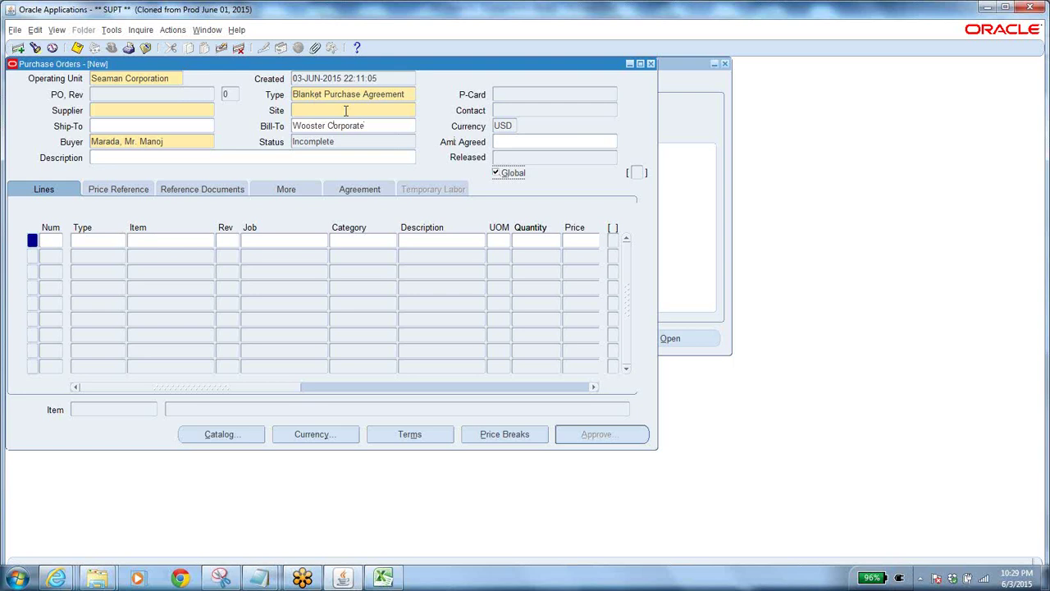
left_click(498, 174)
Look through the further columns of the agreement's lines, from Supplier Item to Grade, and return to the first columns
left_click_drag(260, 390, 542, 383)
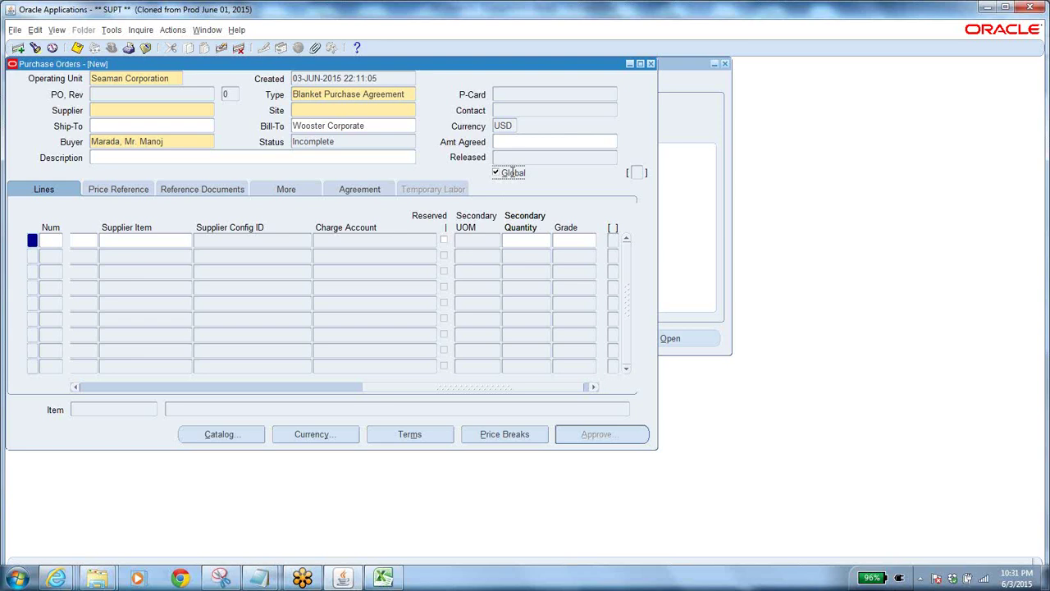
left_click(833, 76)
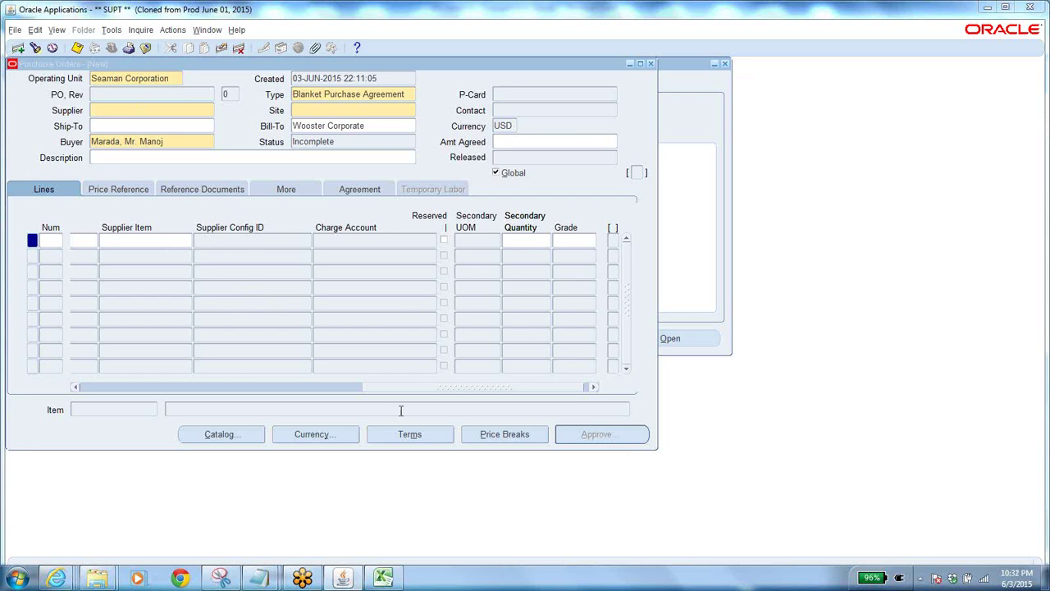
left_click(457, 391)
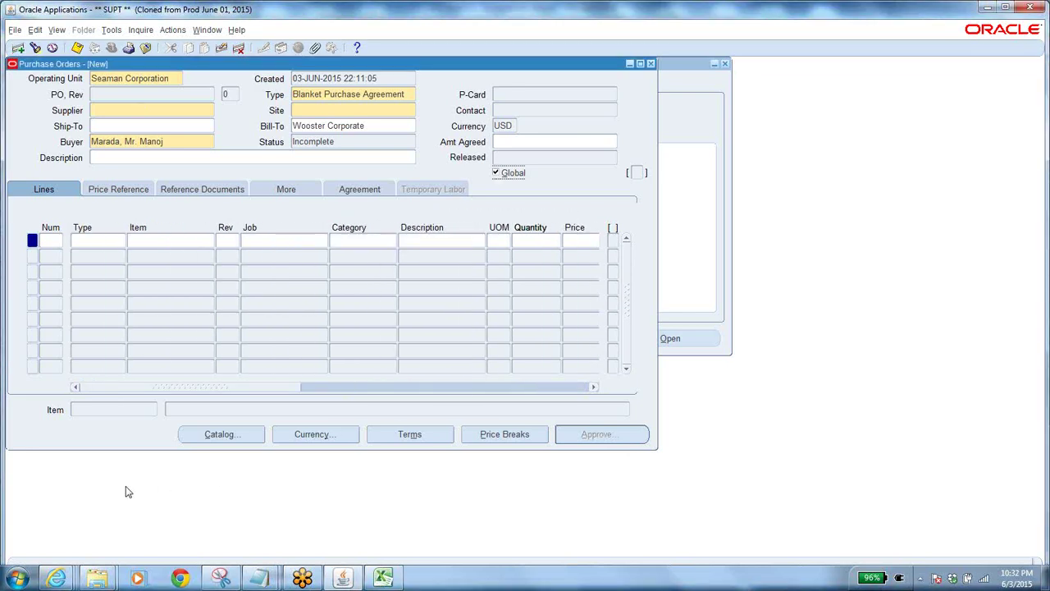
Switch to the browser's Purchase Order Types help page, review the types summary and return to the Oracle Applications forms window
left_click(58, 580)
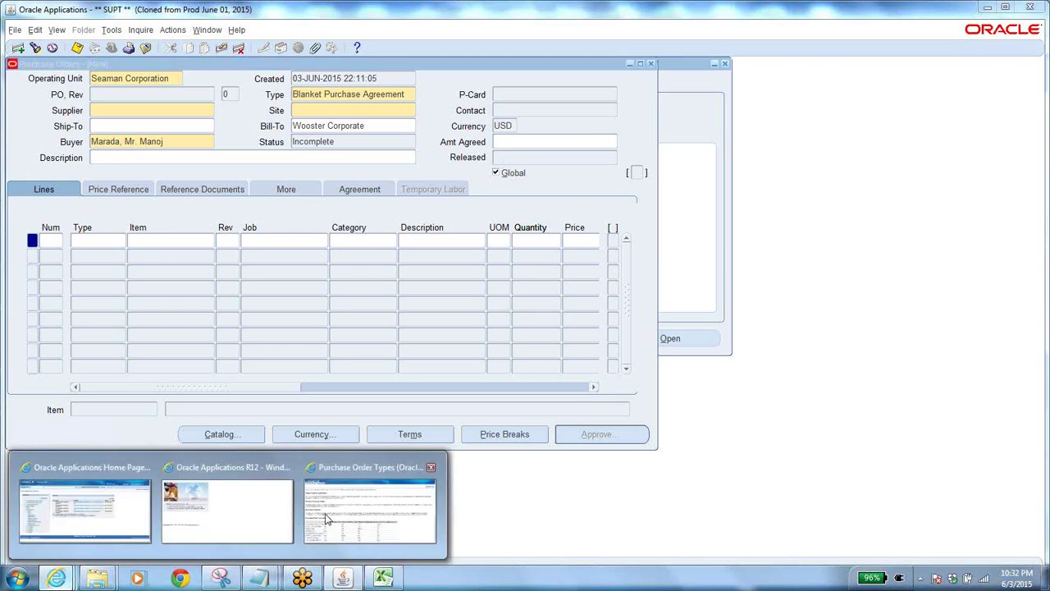
left_click(339, 520)
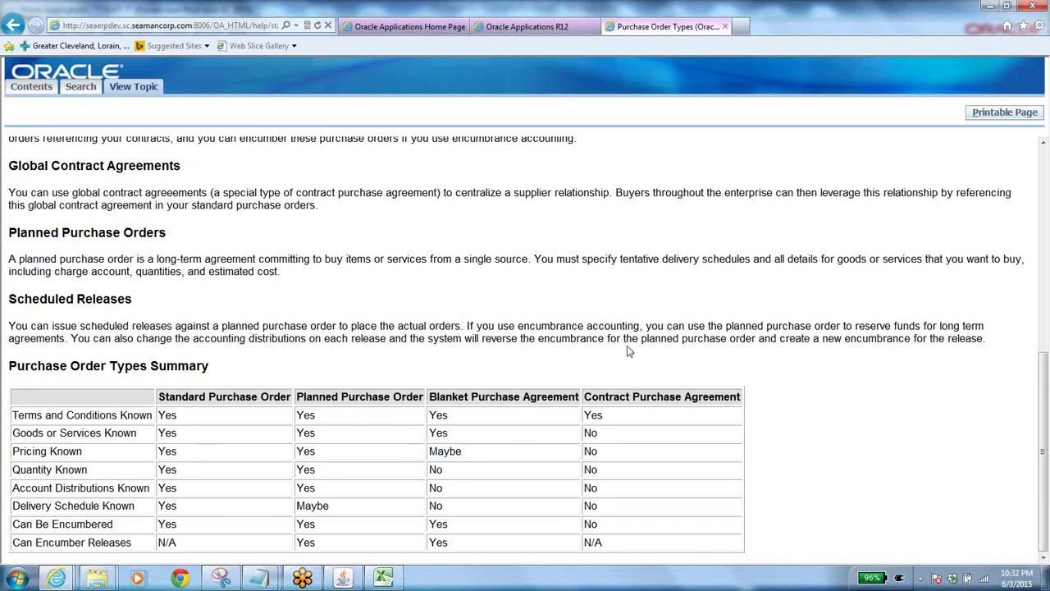
left_click(343, 578)
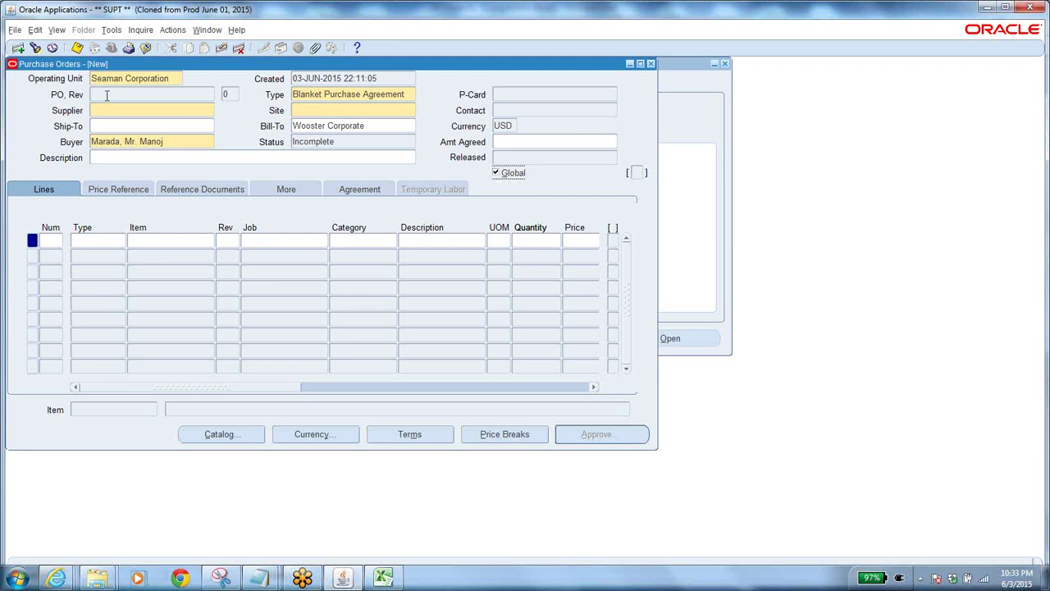
Close the blanket purchase agreement form without saving and return to the Navigator
left_click(495, 174)
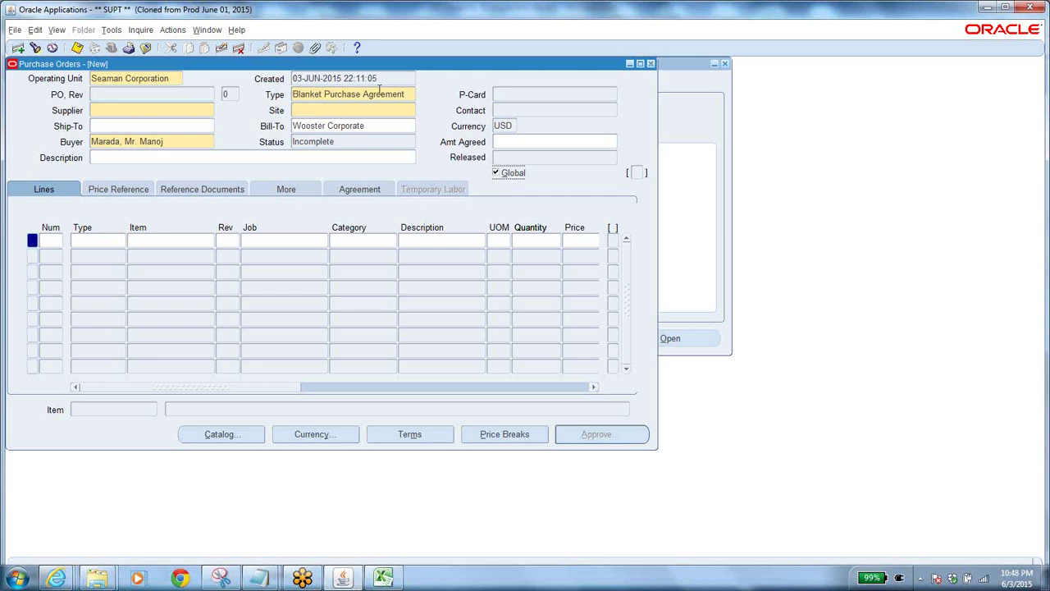
left_click(379, 91)
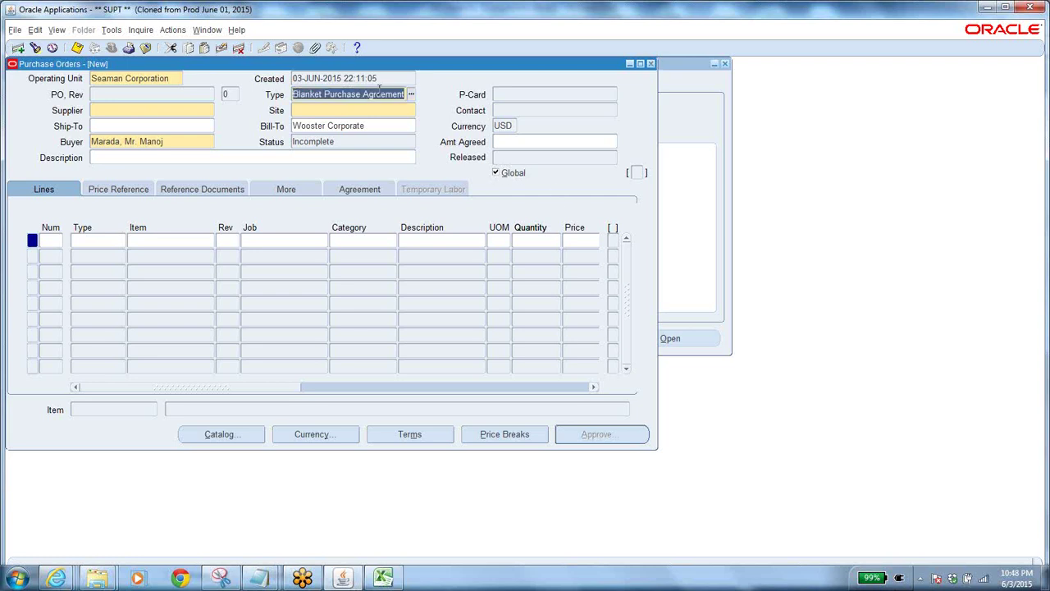
left_click(146, 49)
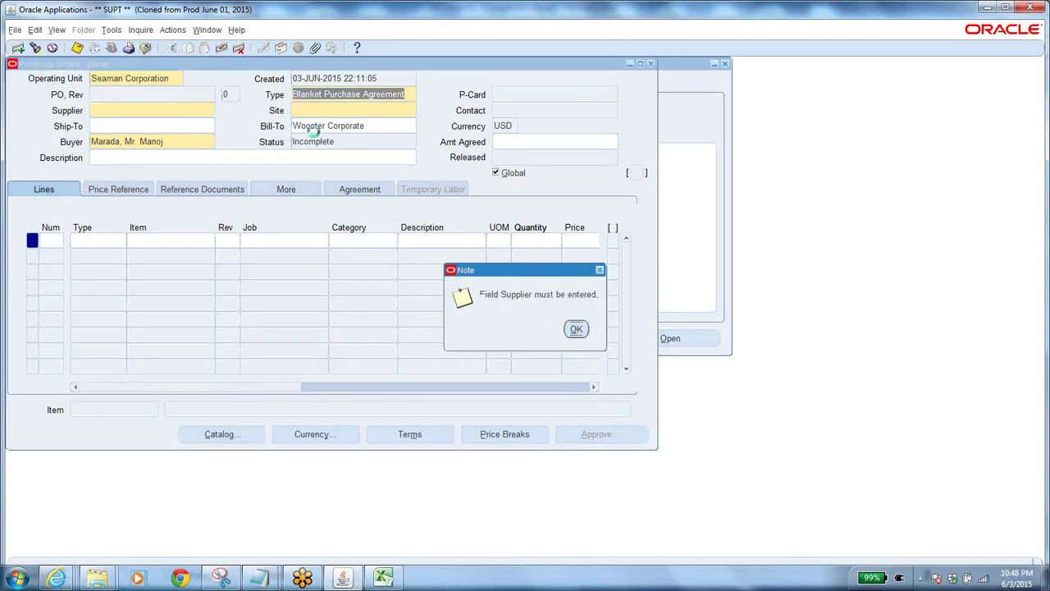
left_click(576, 329)
left_click(534, 343)
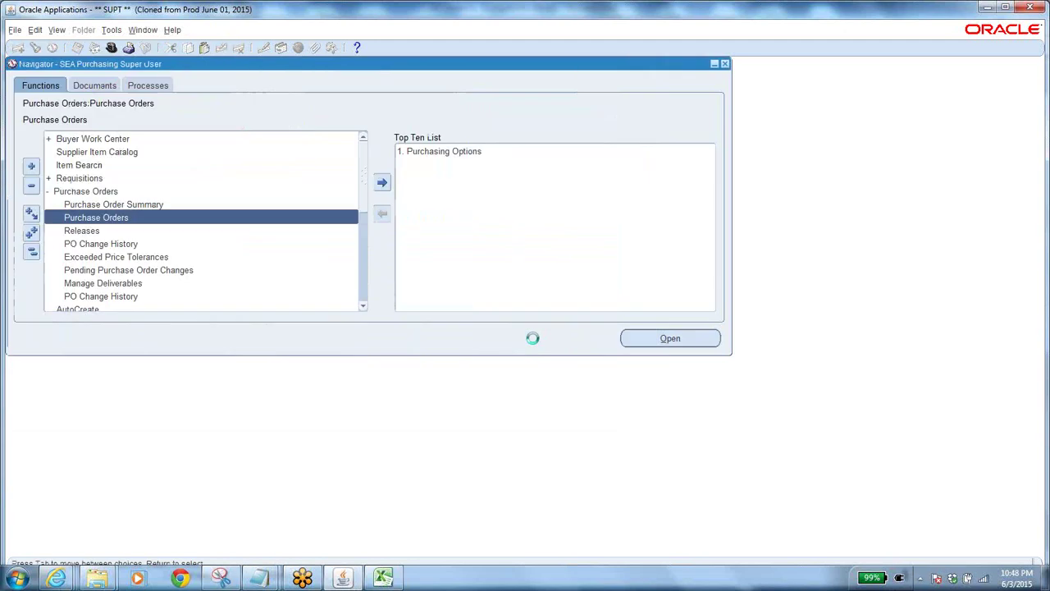
Open a new Releases form from the Navigator and inspect its PO number and shipment fields
left_click(85, 231)
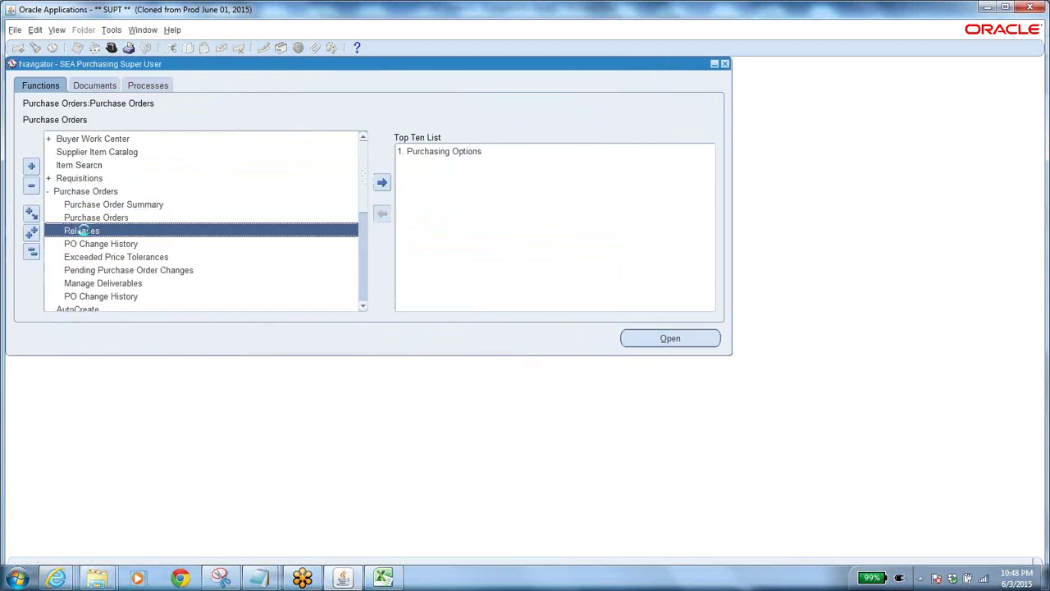
double_click(86, 232)
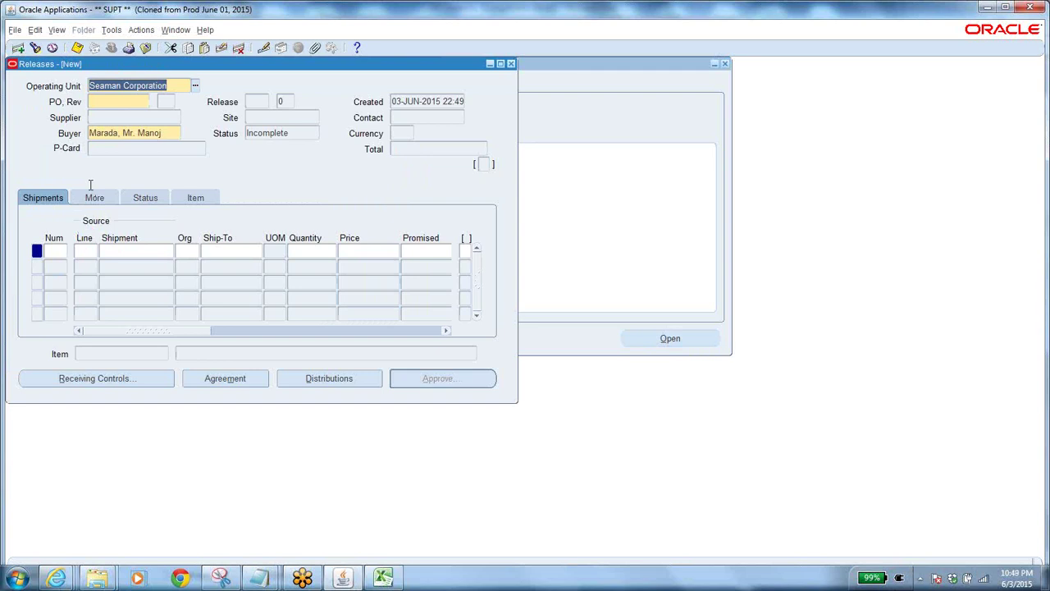
left_click(115, 100)
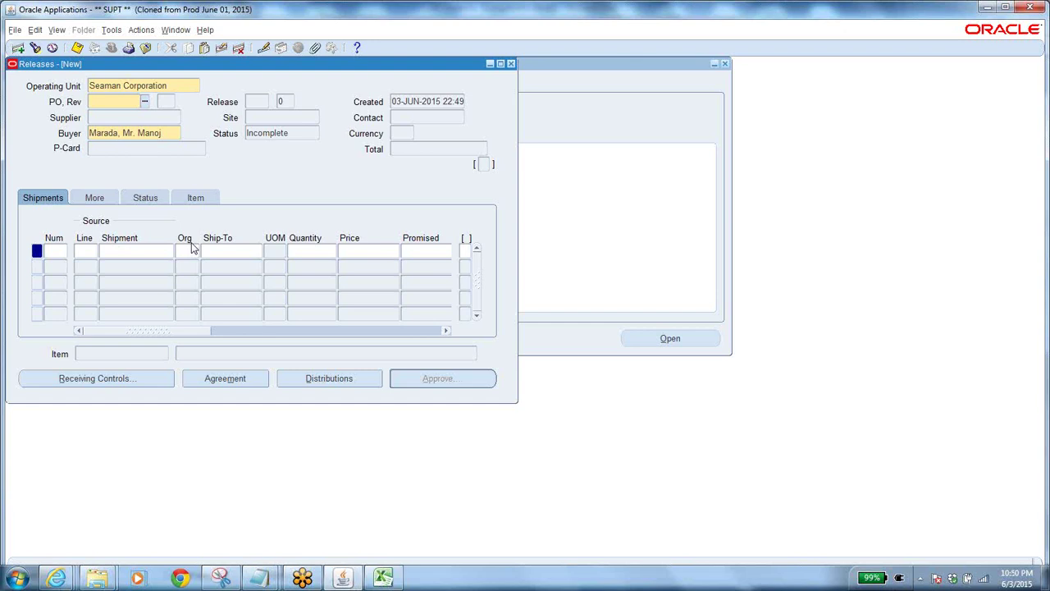
left_click(118, 250)
Close the Releases form without saving and open a new Purchase Orders form from the Navigator
left_click(146, 50)
left_click(533, 342)
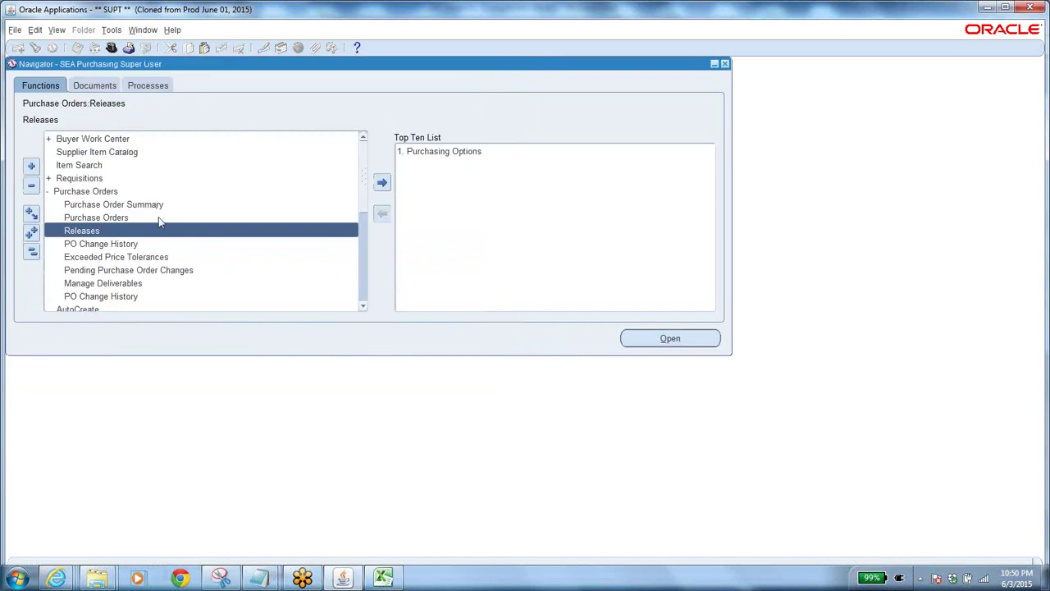
left_click(119, 217)
double_click(118, 217)
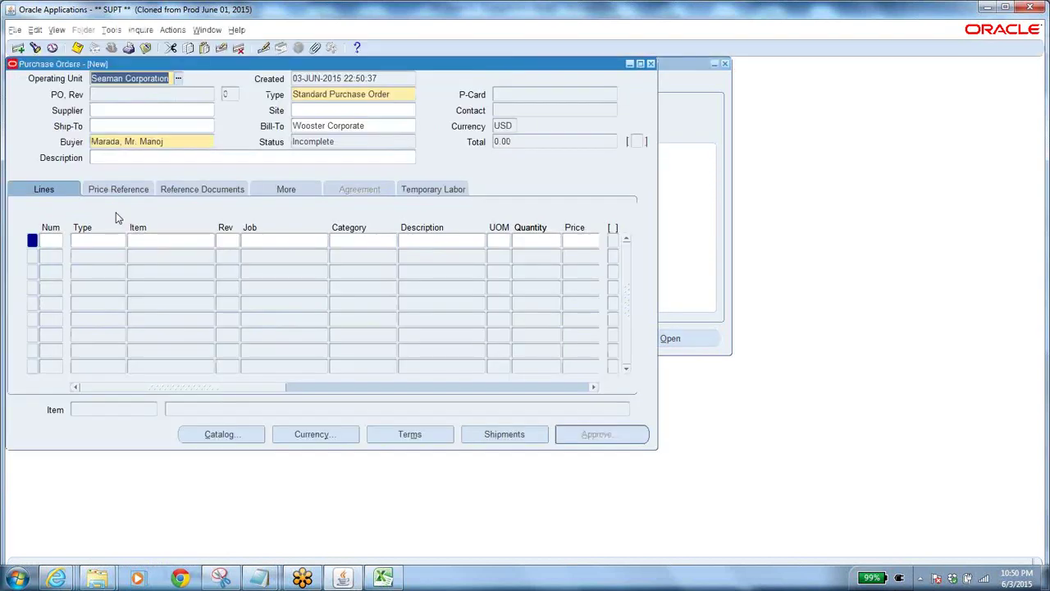
Set the new order's type to Planned Purchase Order and close the form without saving
left_click(389, 97)
left_click(412, 95)
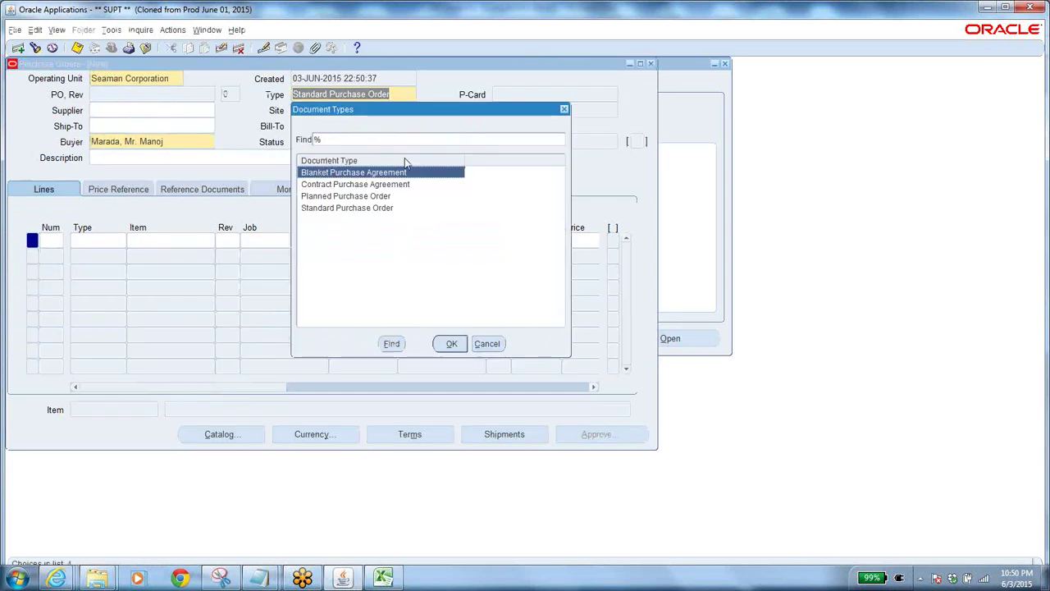
left_click(362, 199)
left_click(449, 343)
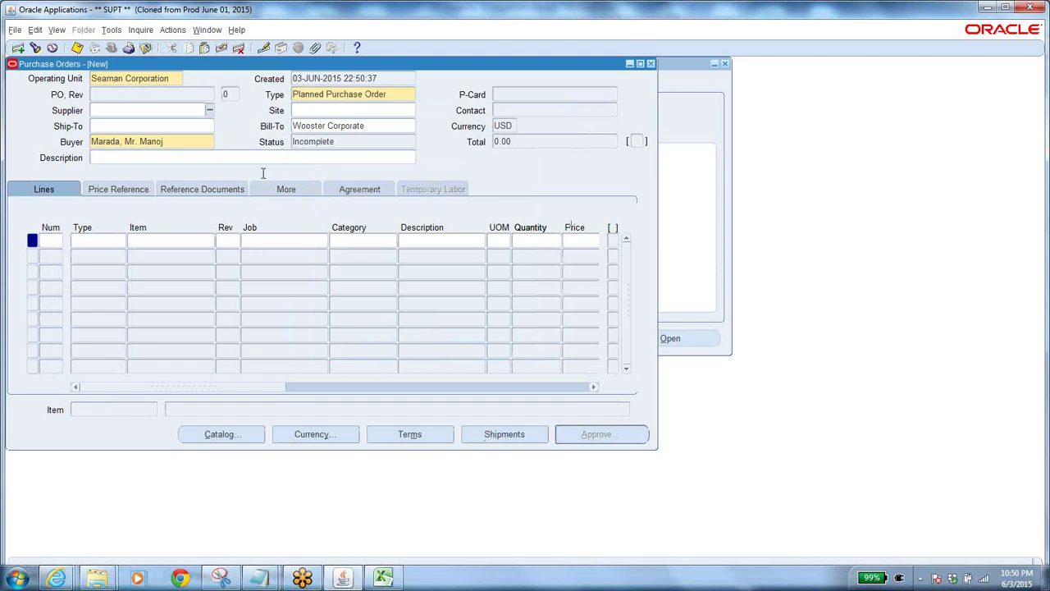
left_click(145, 48)
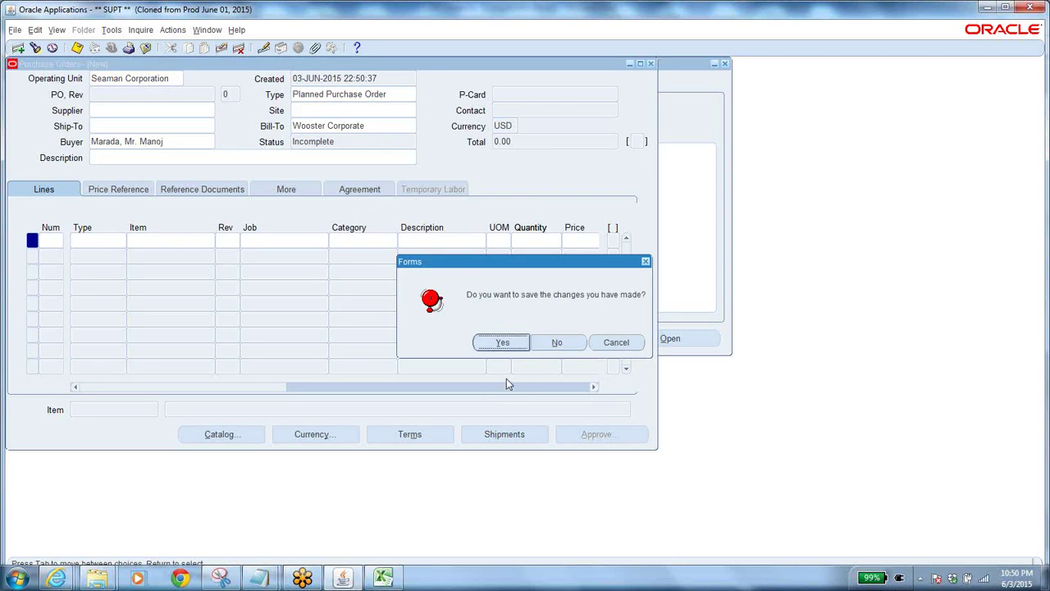
left_click(558, 342)
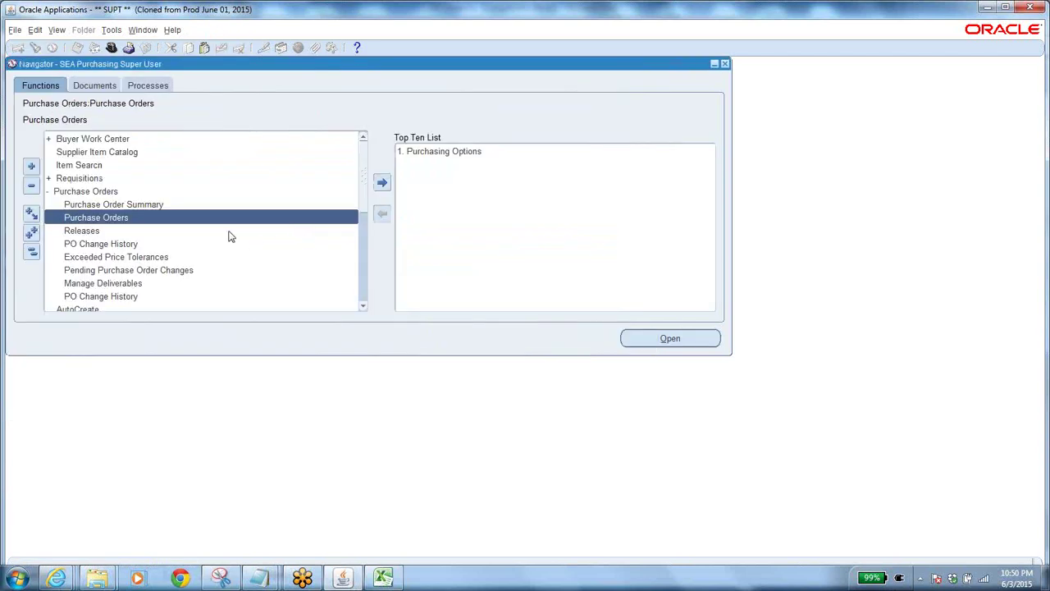
Collapse the Navigator tree, re-expand Purchase Orders and search the form functions for "schedul%"
left_click(33, 253)
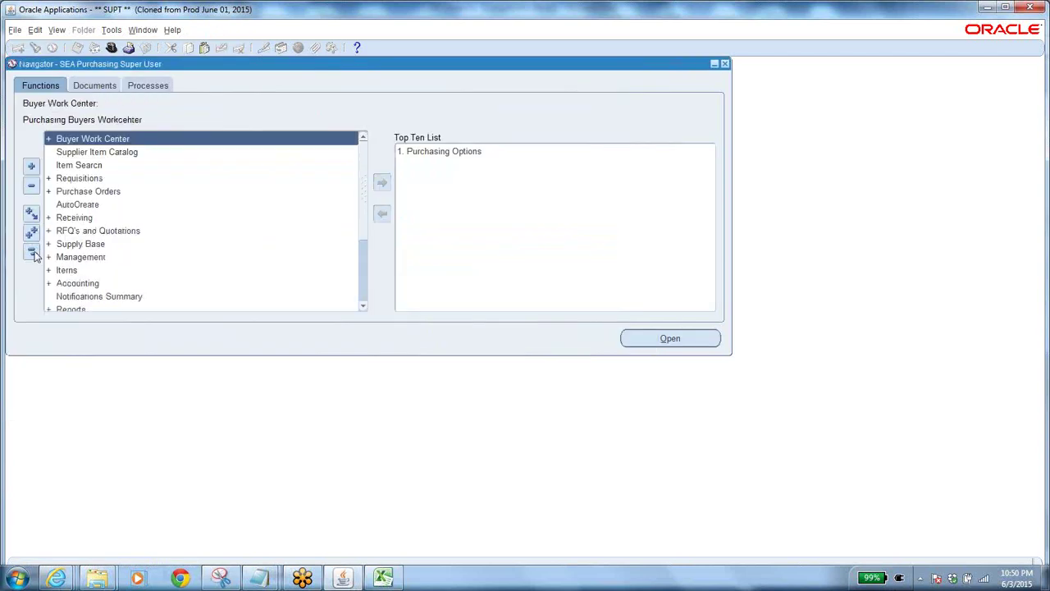
double_click(95, 193)
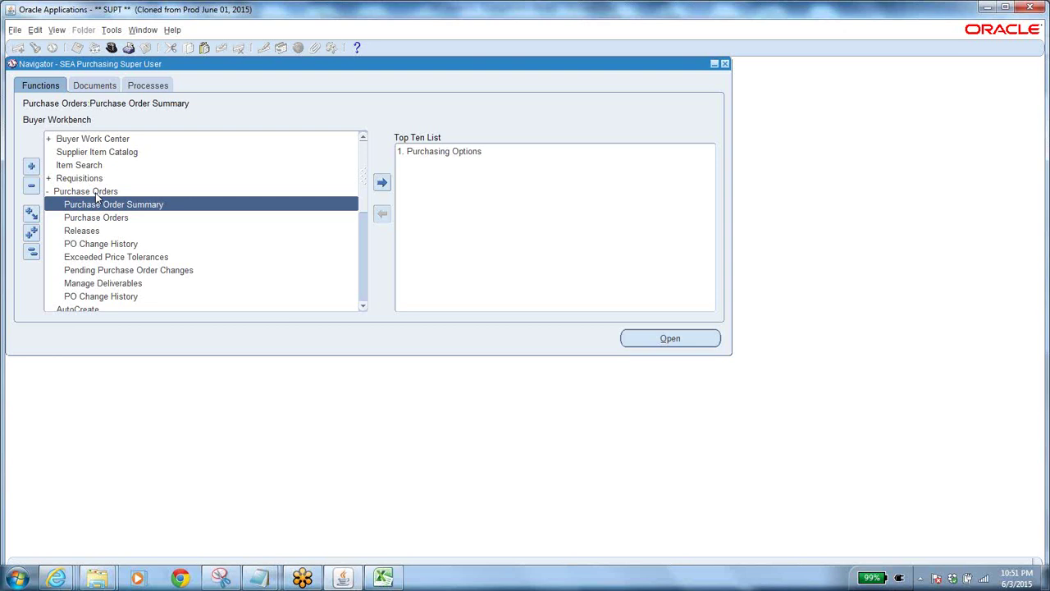
key("ctrl+l")
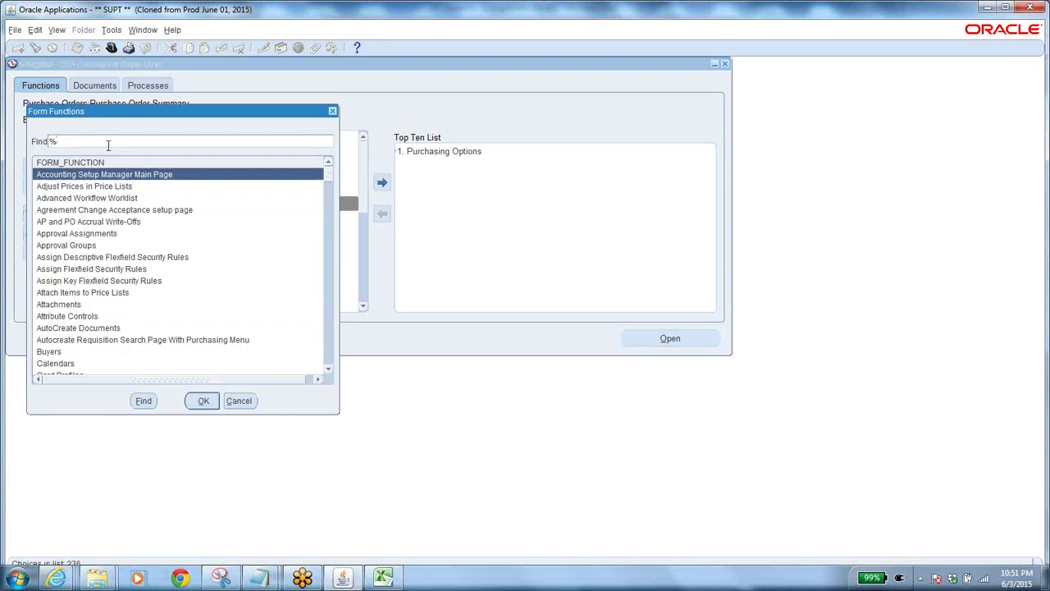
type("schedul%")
key("Return")
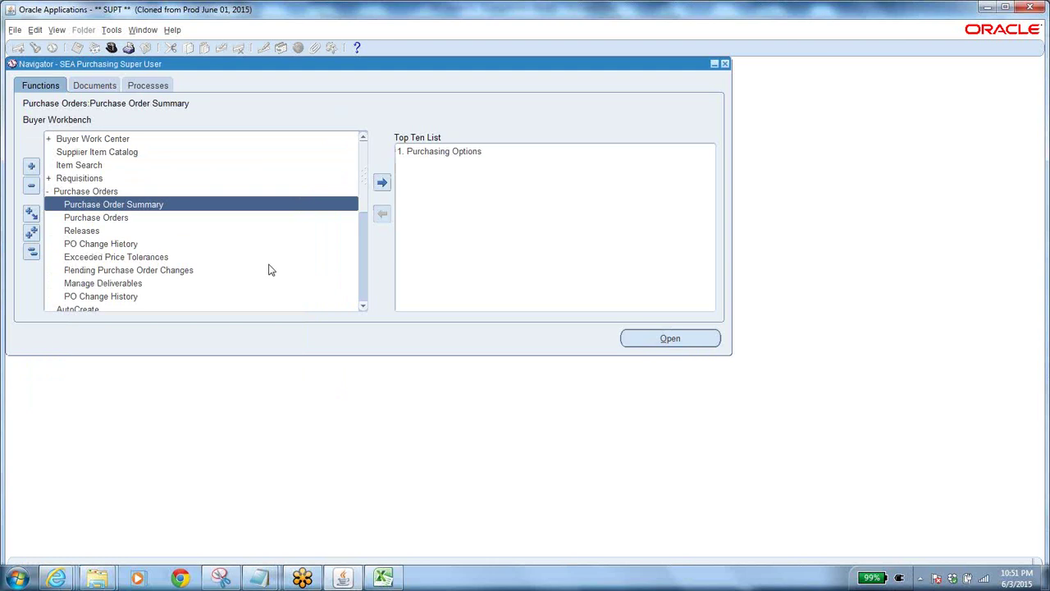
Open a new Purchase Orders form from the Navigator and set its type to Planned Purchase Order
left_click(32, 252)
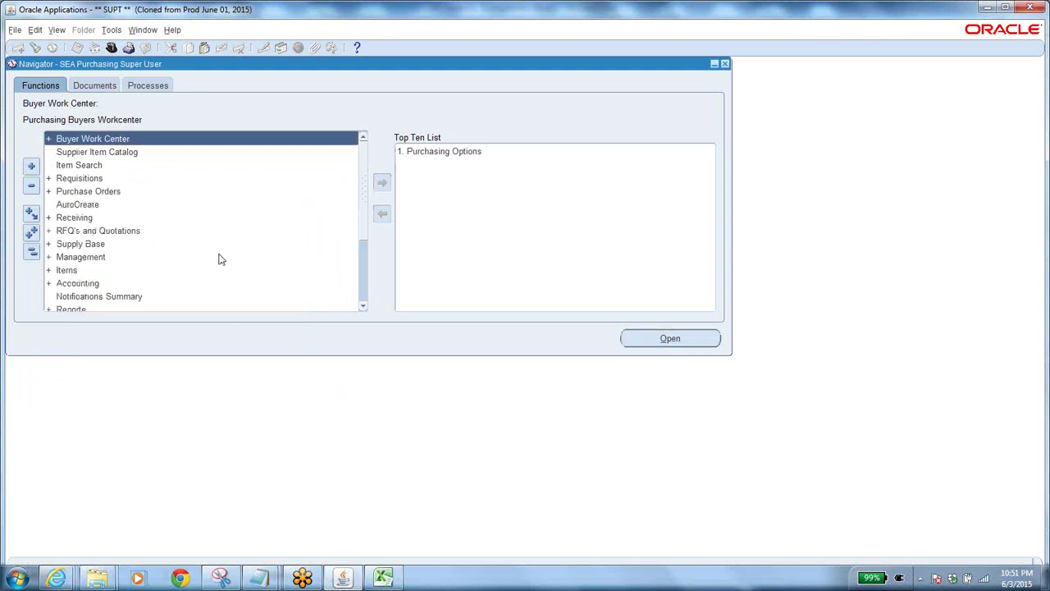
double_click(88, 191)
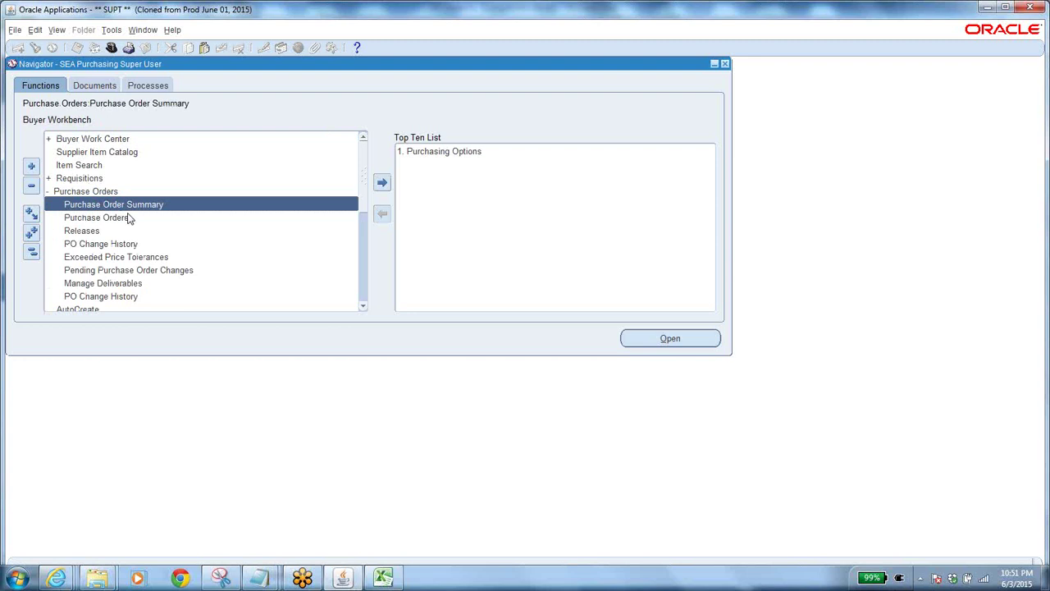
double_click(128, 218)
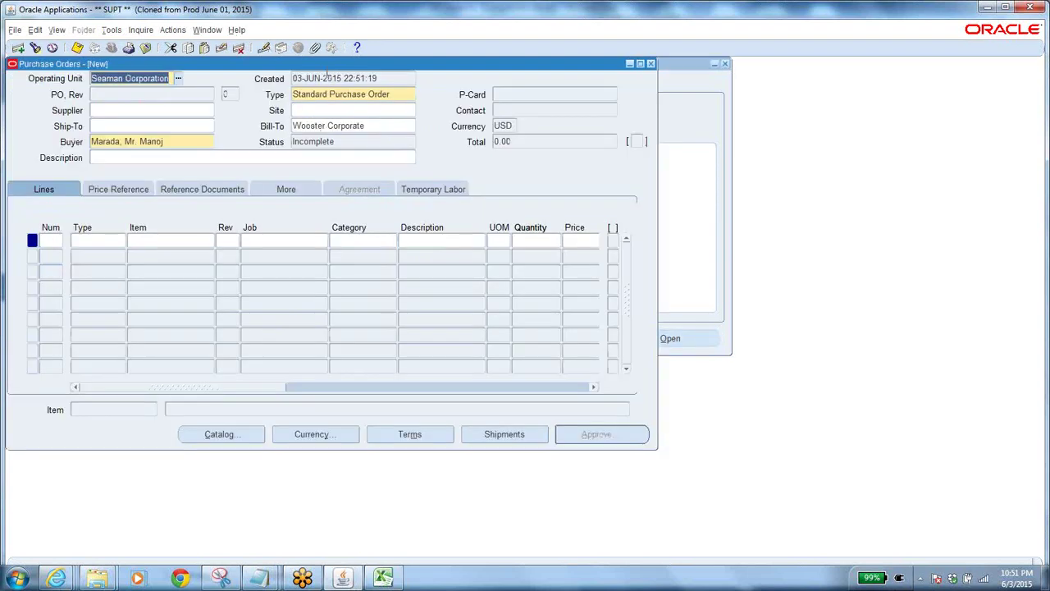
left_click(362, 95)
left_click(411, 95)
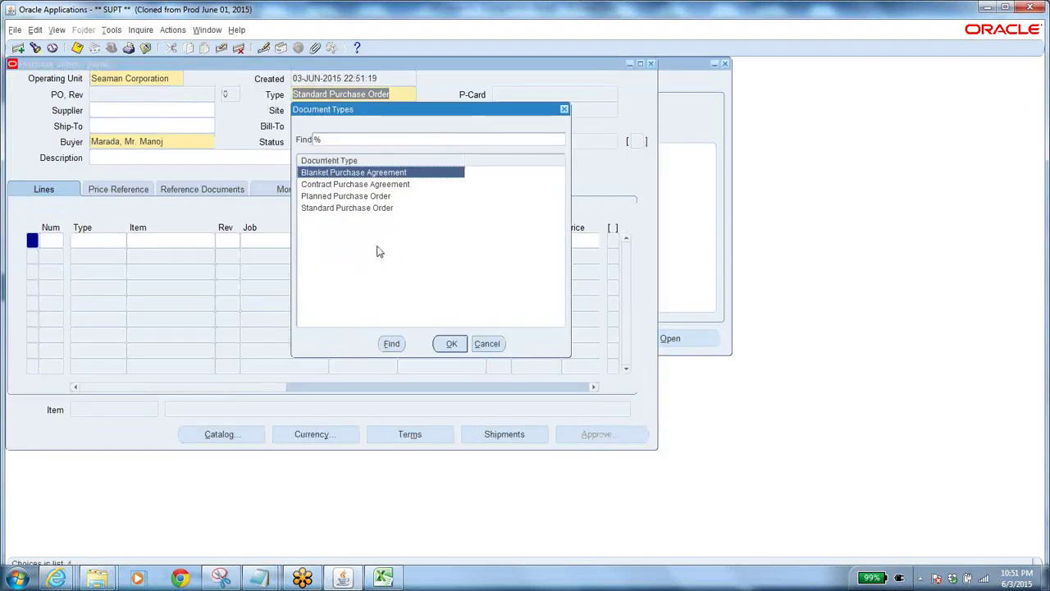
left_click(384, 196)
left_click(450, 343)
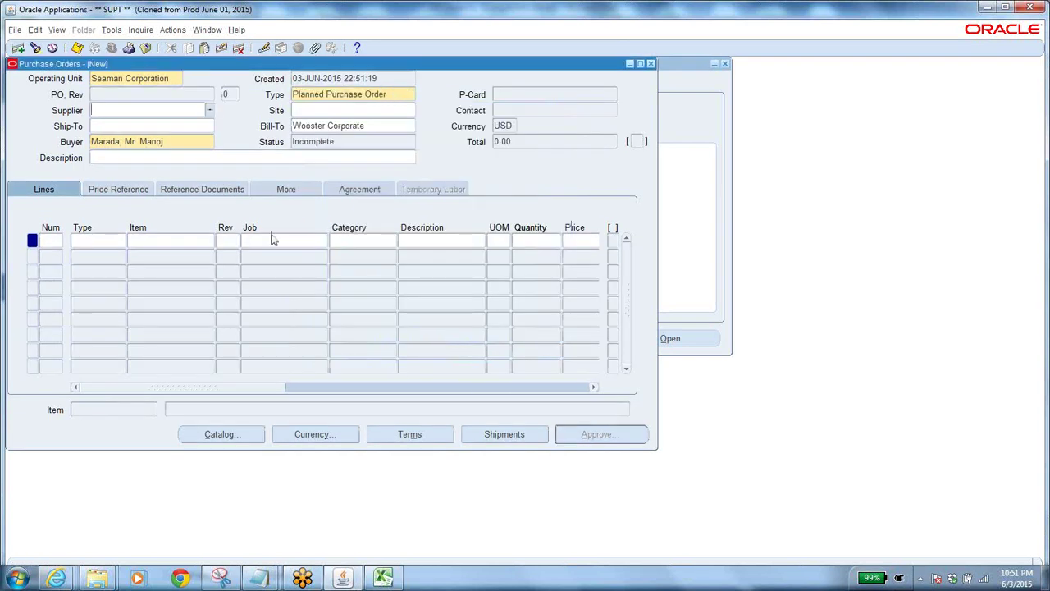
Inspect the planned order's line columns and available actions, and close the form without saving
left_click_drag(210, 390, 361, 394)
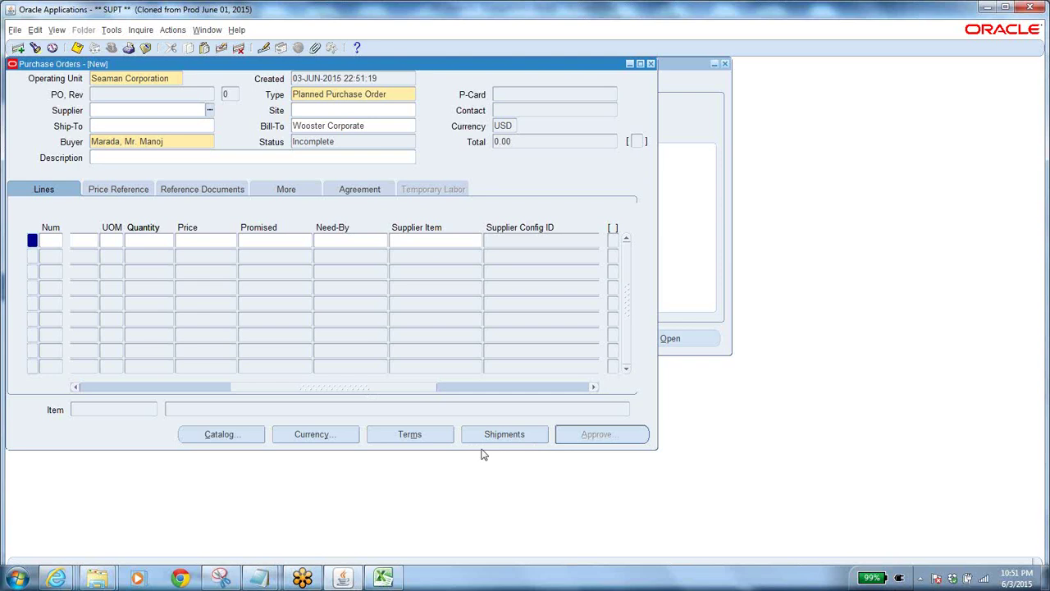
left_click(138, 32)
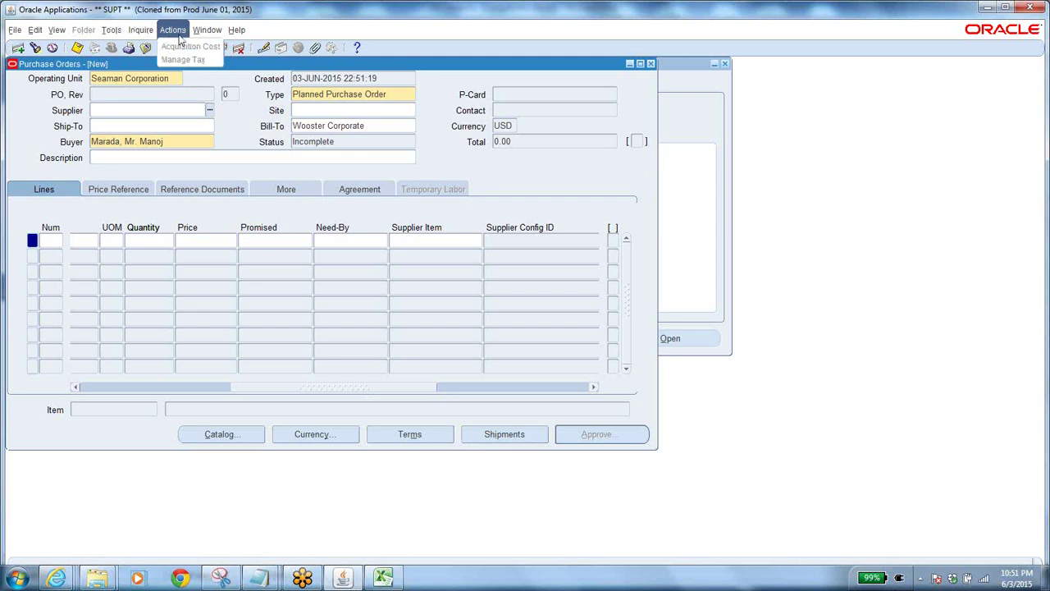
mouse_move(120, 32)
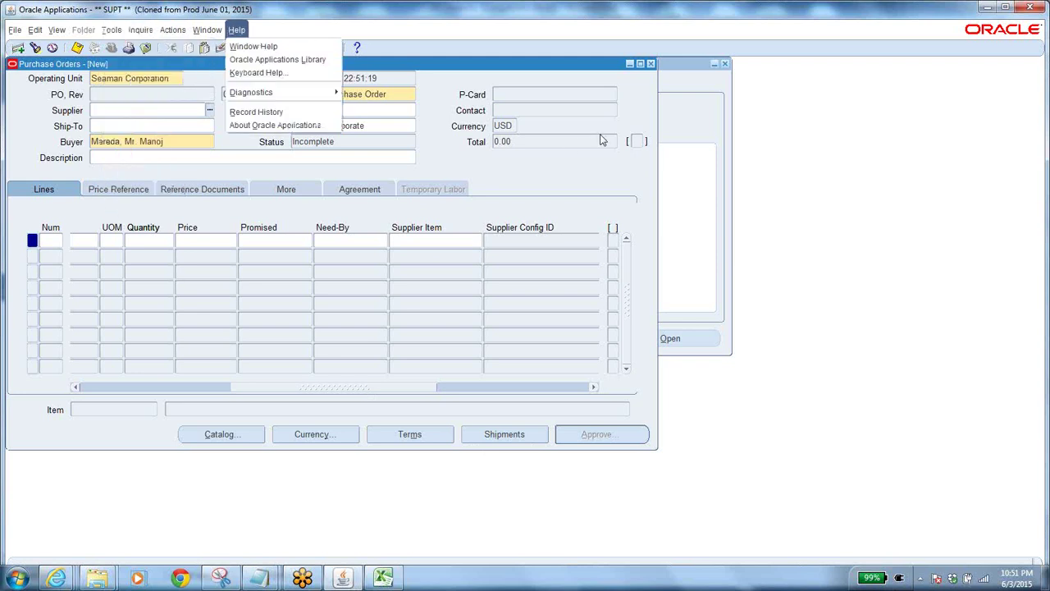
left_click(651, 65)
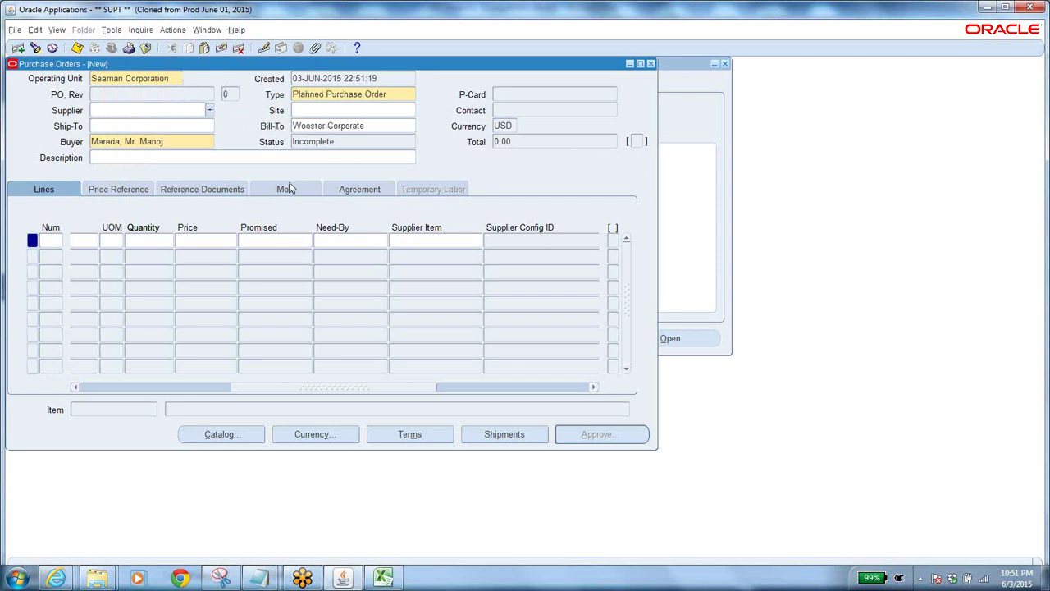
left_click(145, 48)
left_click(553, 341)
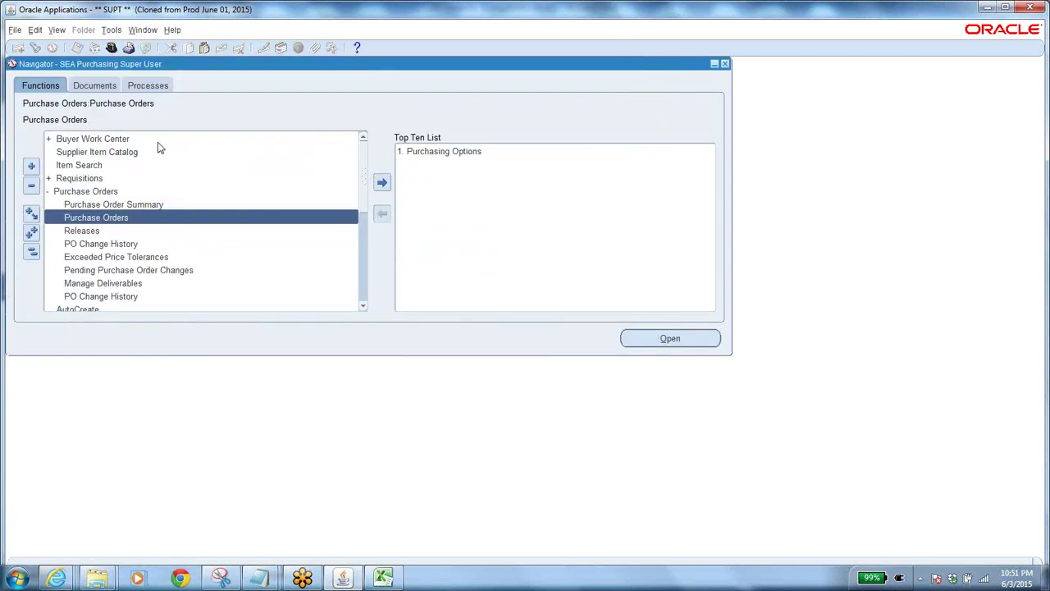
Expand Buyer Work Center in the Navigator, open the Releases form under Purchase Orders and close it
double_click(117, 142)
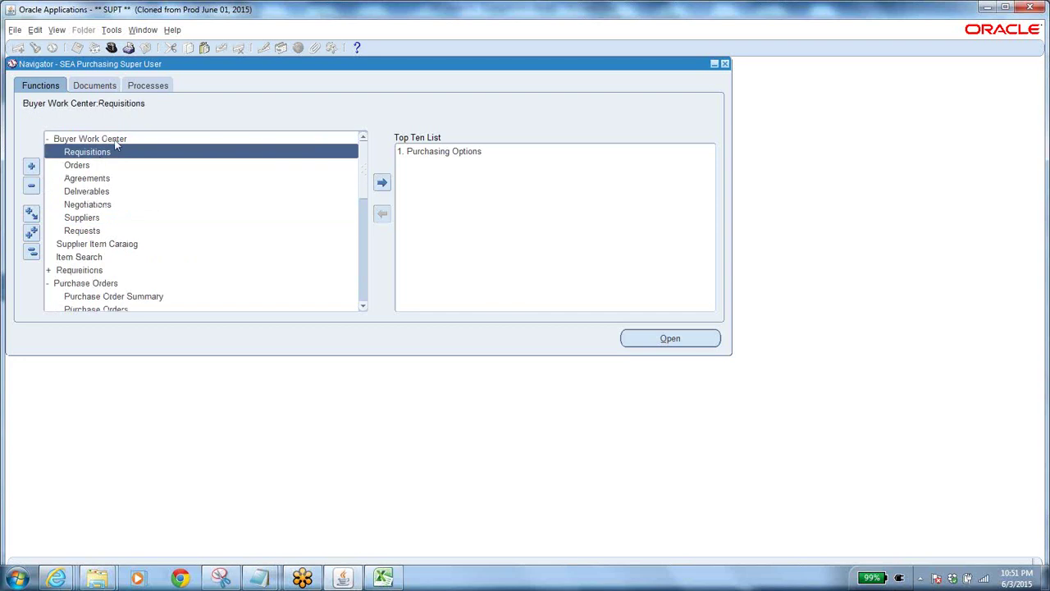
left_click(363, 307)
left_click(362, 307)
left_click(363, 307)
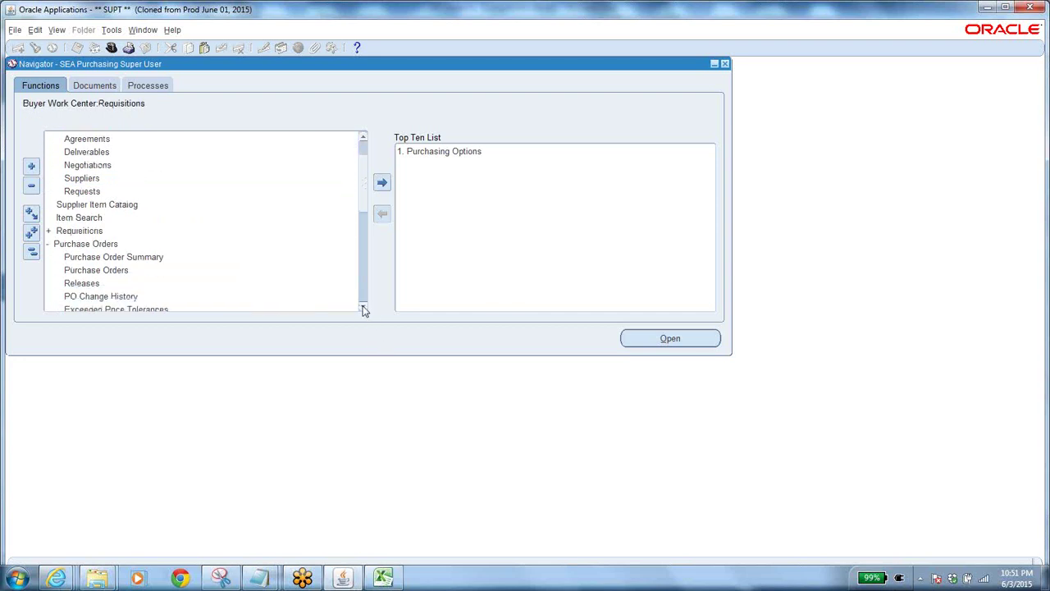
left_click(363, 307)
left_click(363, 307)
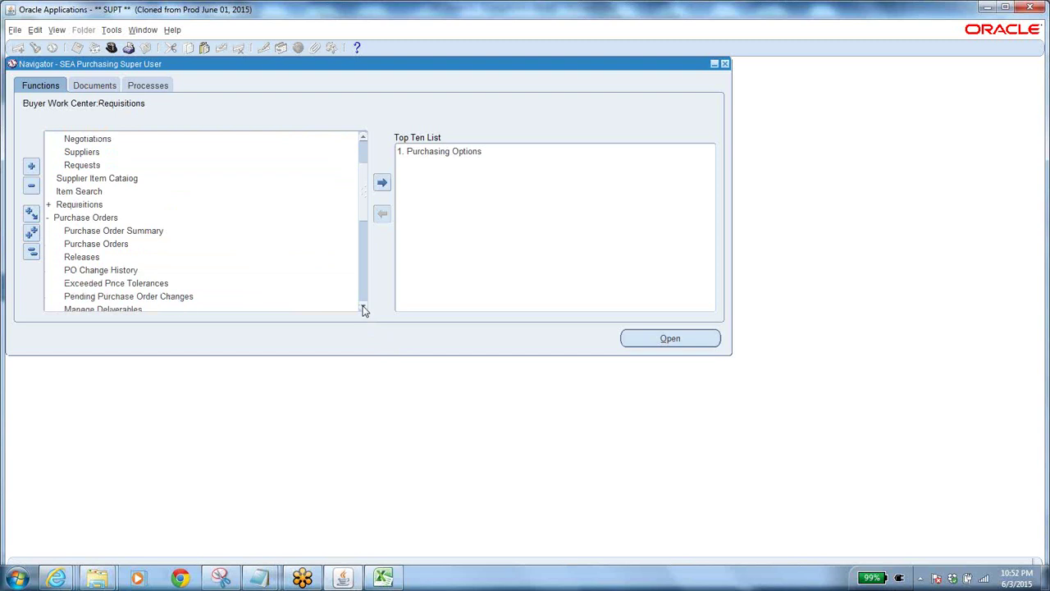
left_click(86, 257)
double_click(86, 257)
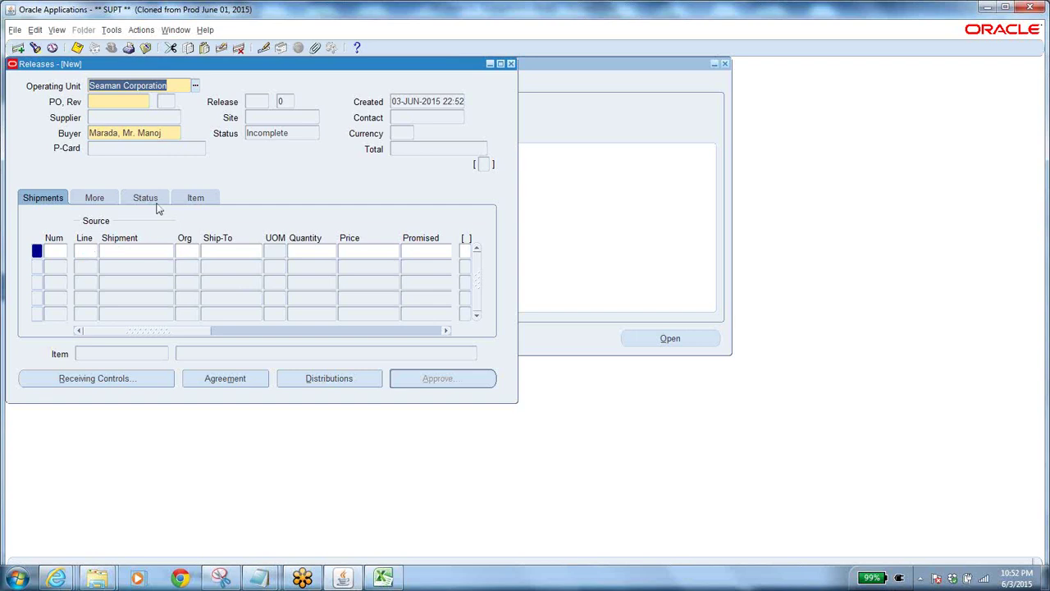
left_click(145, 48)
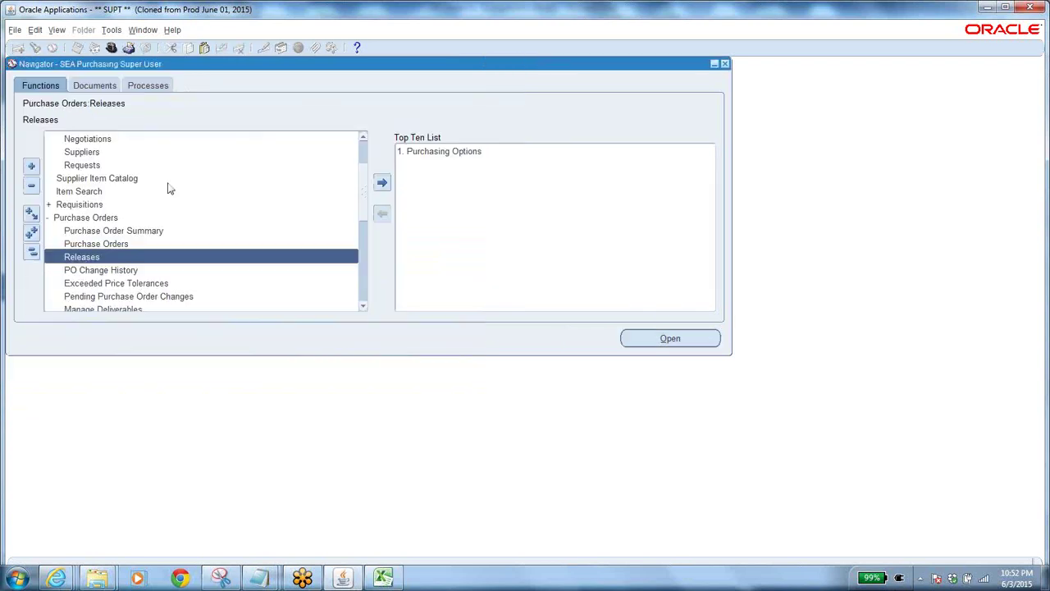
left_click(97, 261)
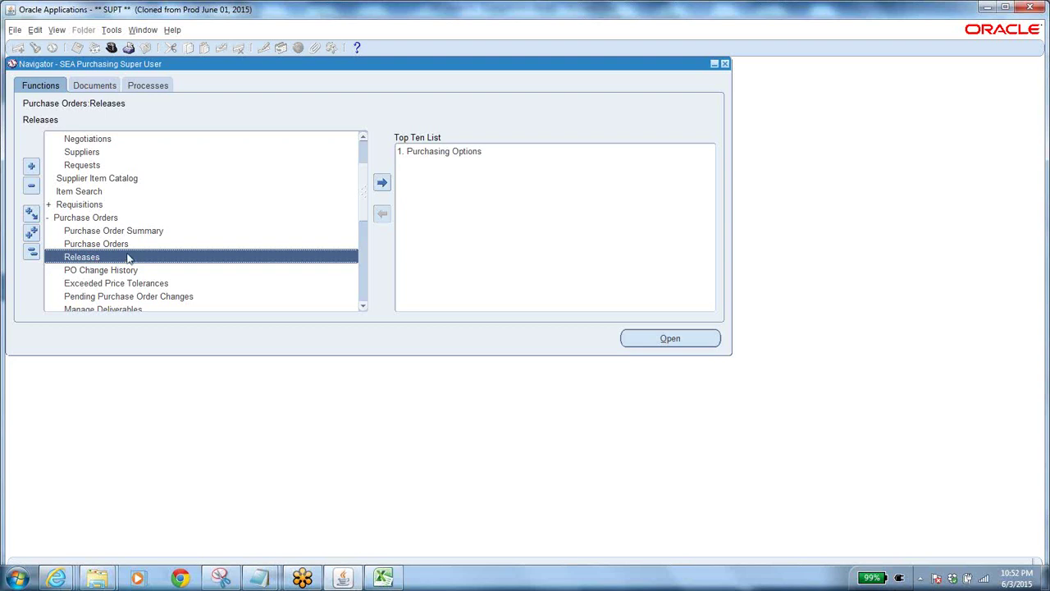
left_click(128, 246)
left_click(95, 260)
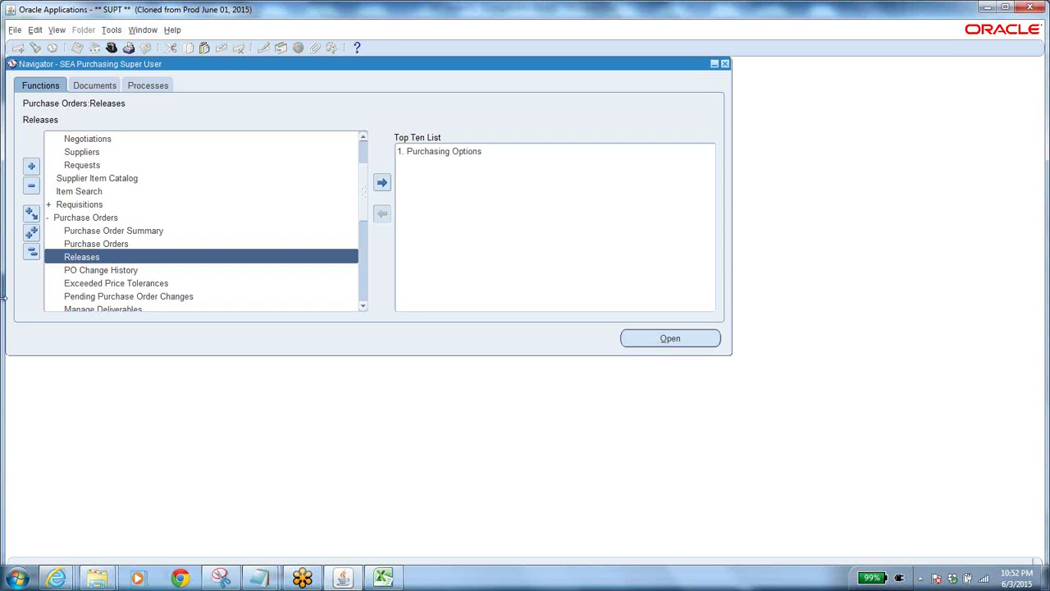
Collapse the Navigator tree and expand the Reports branch to view its functions
left_click(32, 251)
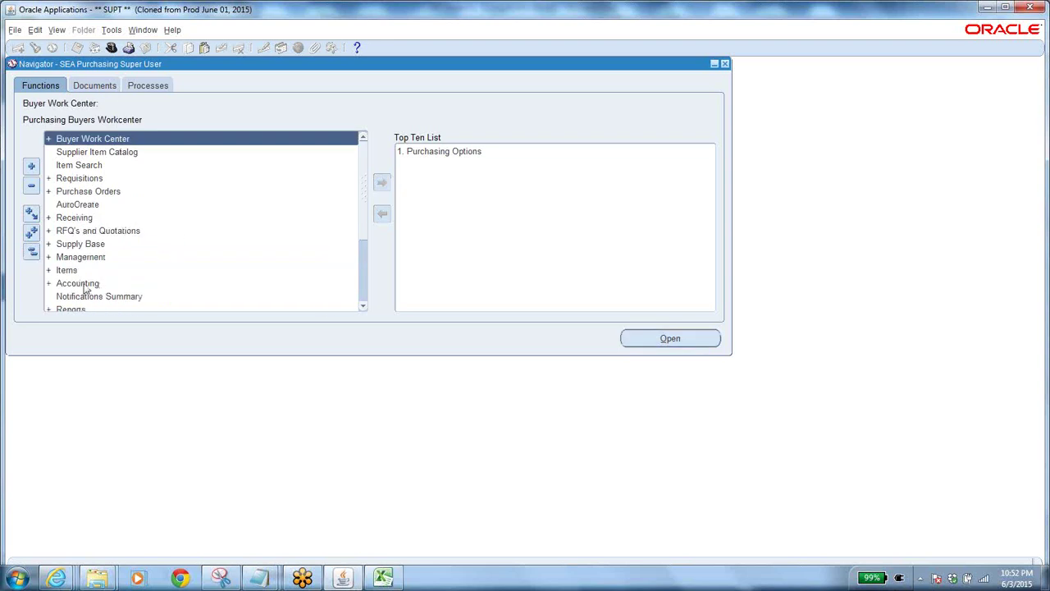
left_click(364, 306)
left_click(364, 306)
left_click(363, 309)
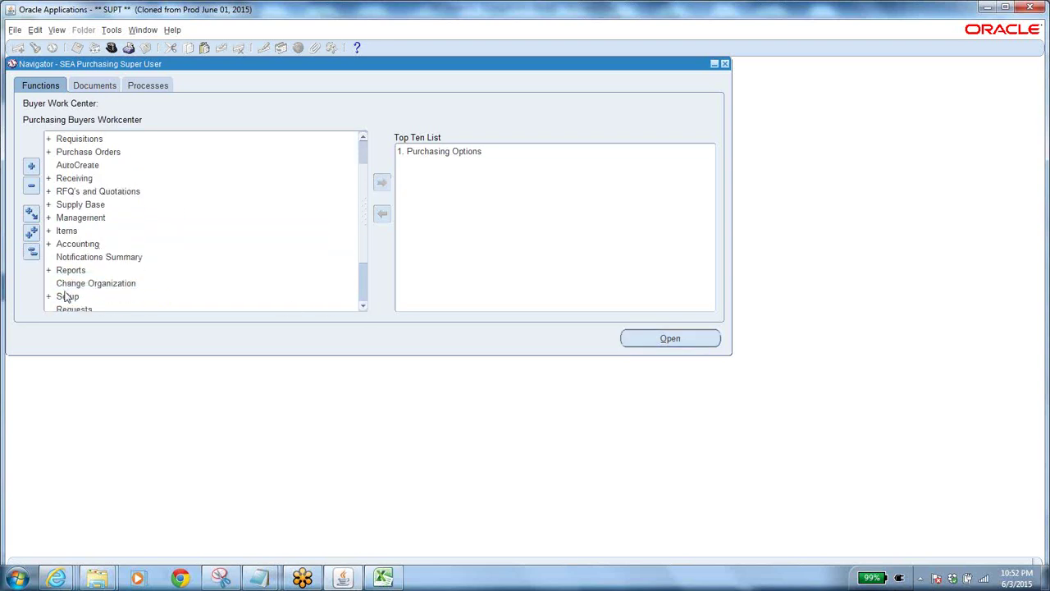
double_click(71, 271)
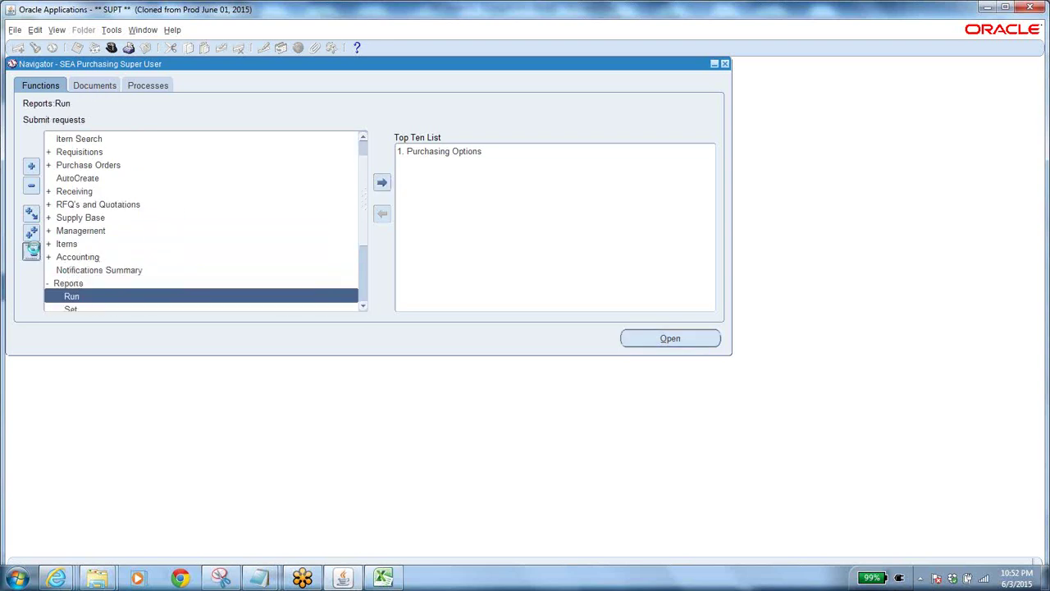
Collapse the Navigator tree again and expand the Setup branch
left_click(31, 251)
left_click(363, 307)
left_click(364, 306)
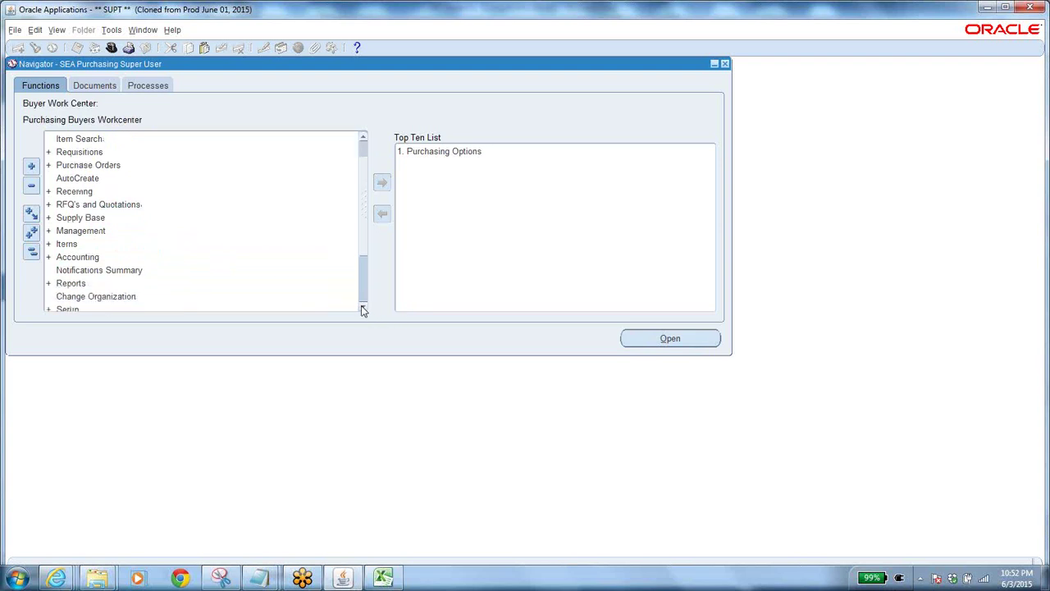
left_click(364, 306)
left_click(363, 306)
left_click(66, 270)
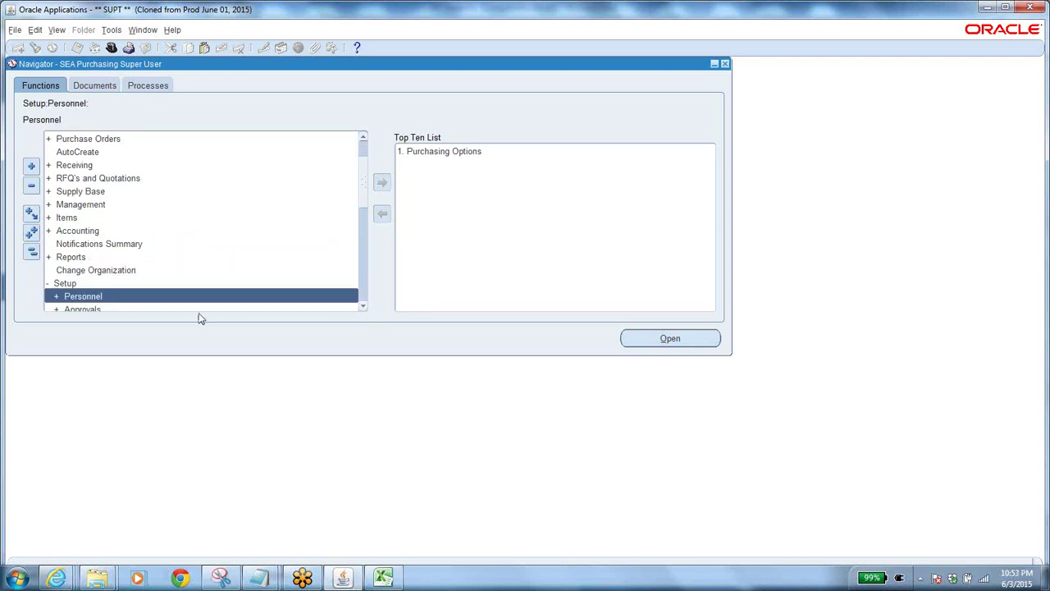
Expand Approvals under Setup, view the Approval Assignments form and close it to return to the Navigator
left_click(363, 306)
left_click(363, 307)
left_click(364, 306)
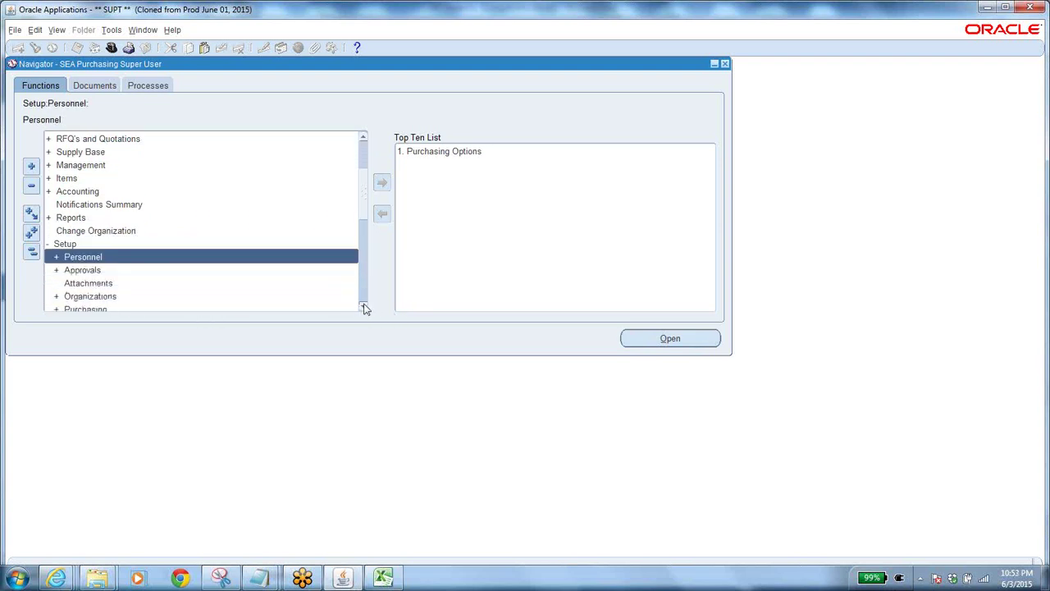
left_click(82, 270)
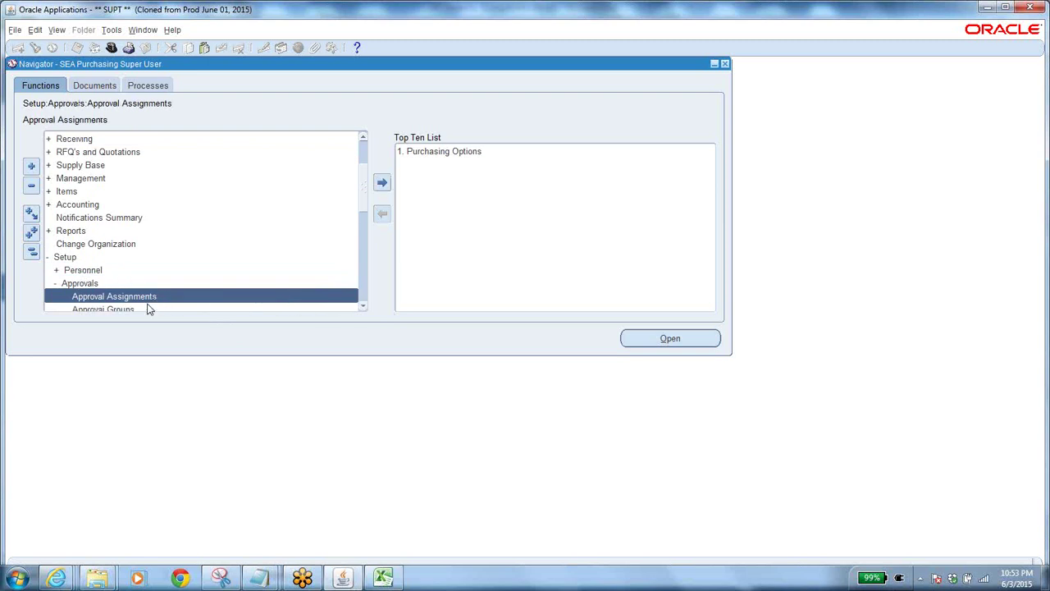
double_click(201, 296)
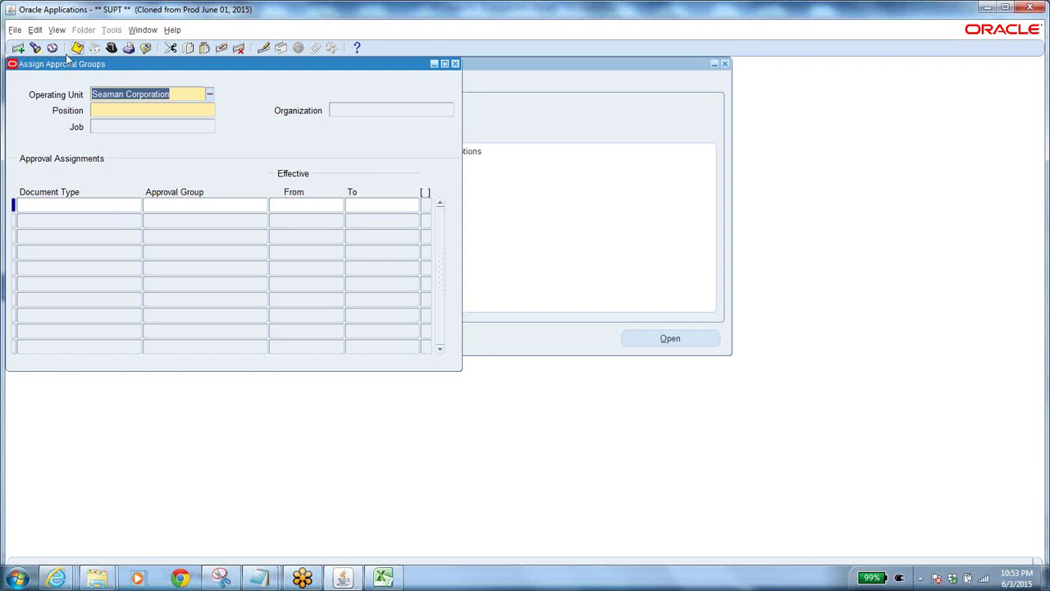
left_click(144, 49)
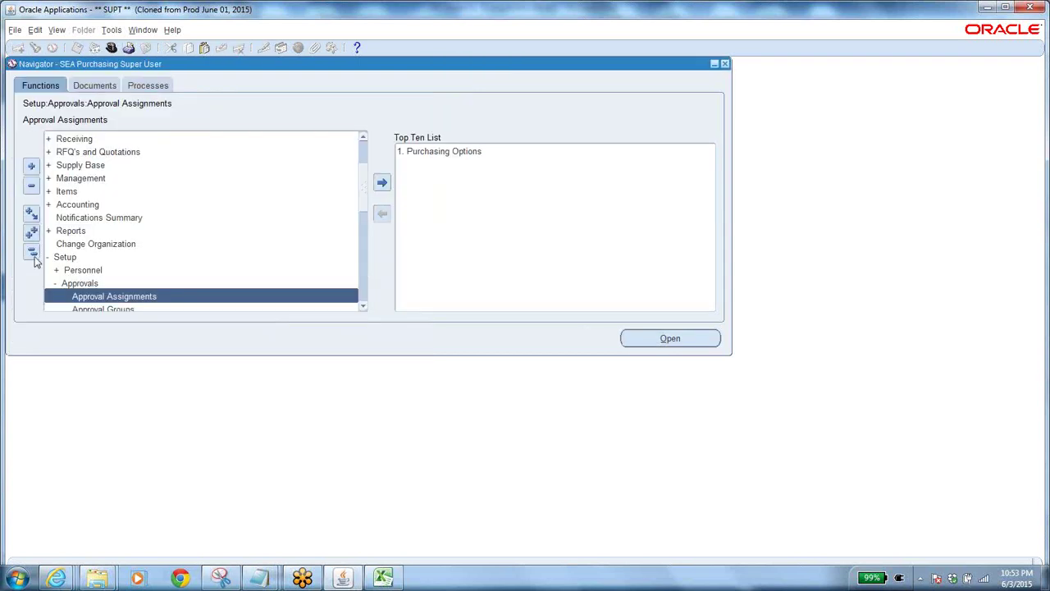
Collapse the Navigator tree, expand Requisitions and open the Requisitions form
left_click(31, 256)
double_click(92, 178)
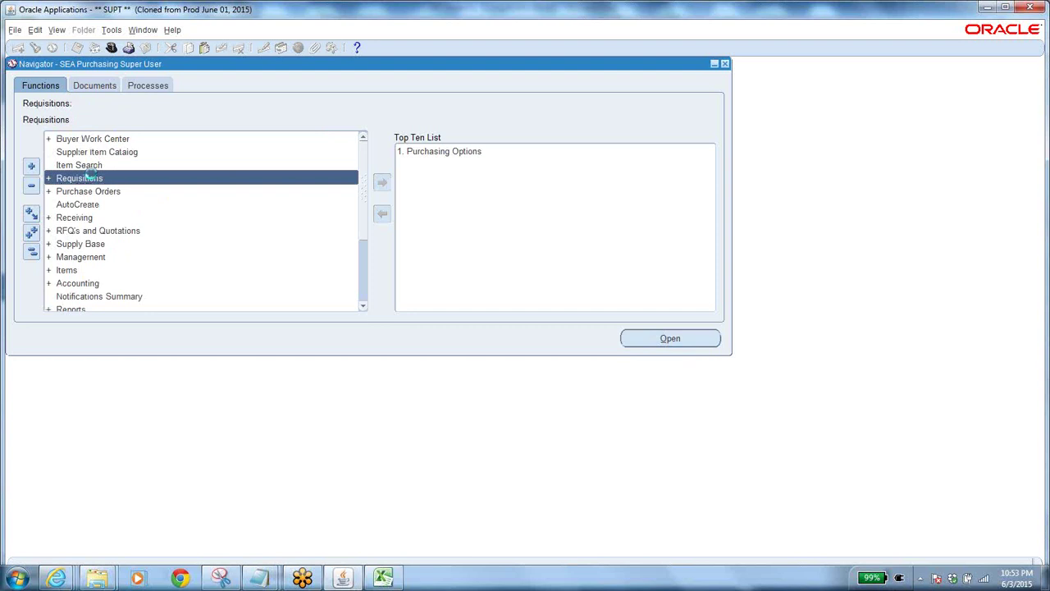
double_click(99, 204)
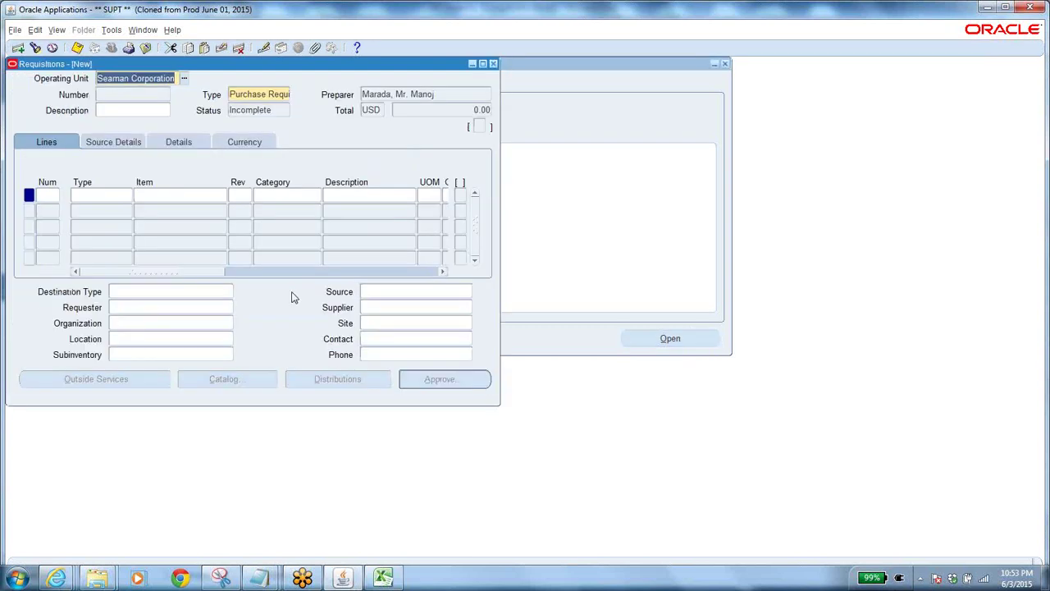
Set the new requisition's document type to Internal Requisition
left_click(277, 96)
left_click(286, 95)
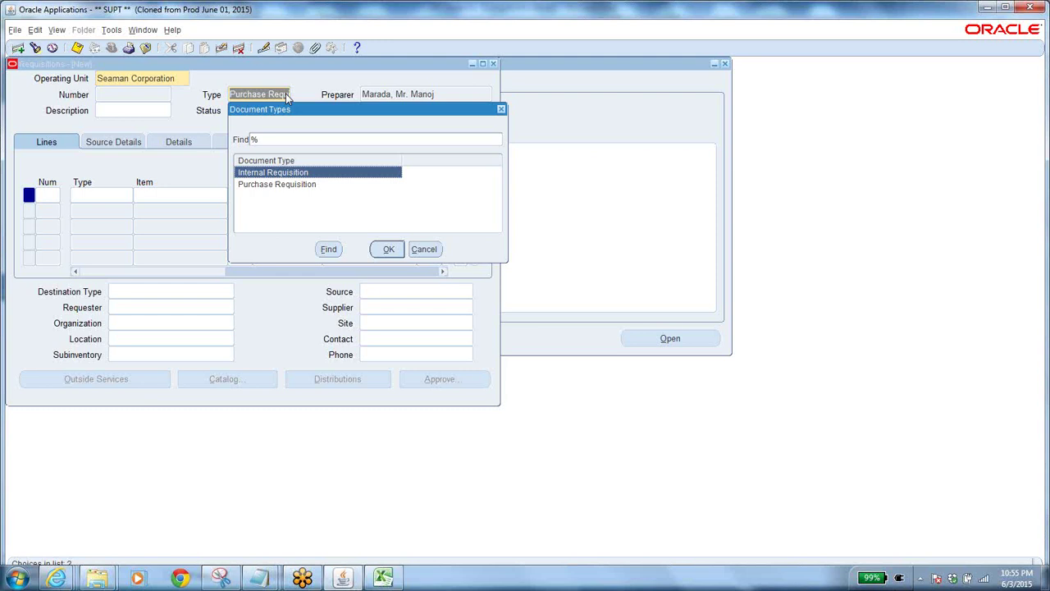
left_click(389, 249)
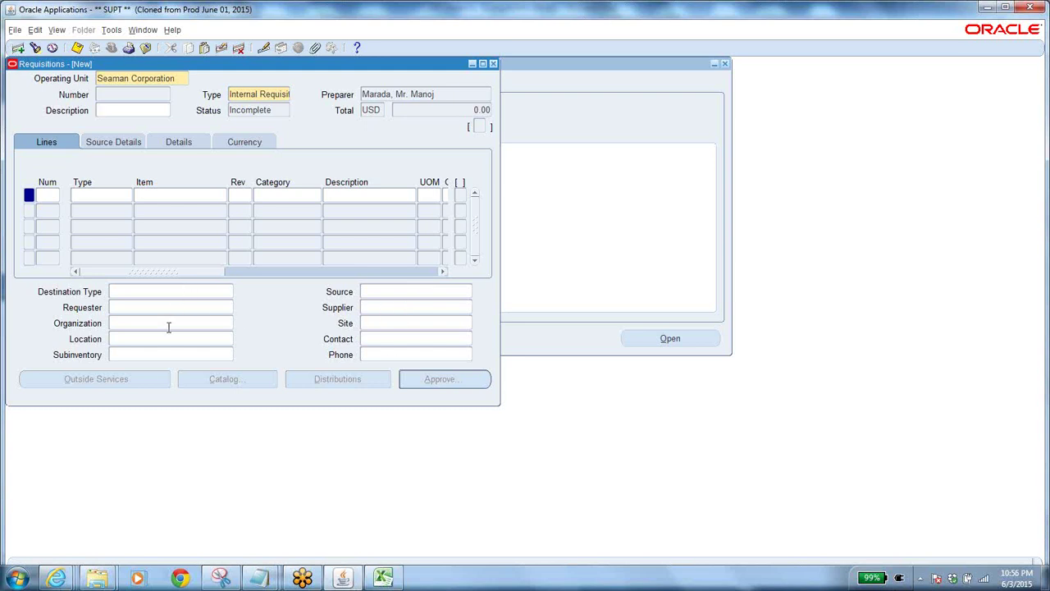
Start a requisition line to inspect its Destination Type and Source fields, and close the form without saving
left_click(153, 293)
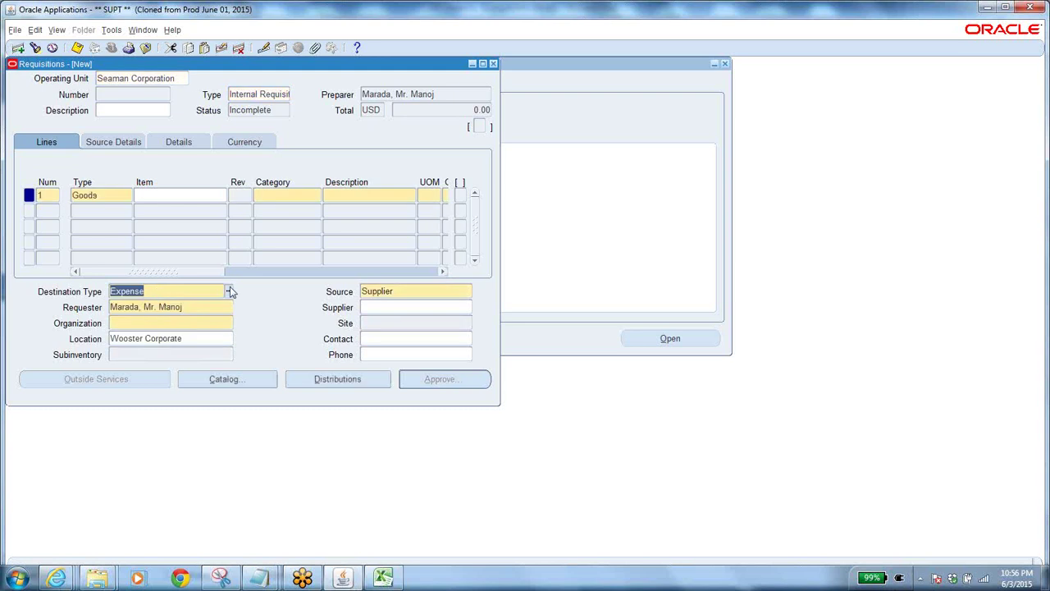
left_click(403, 292)
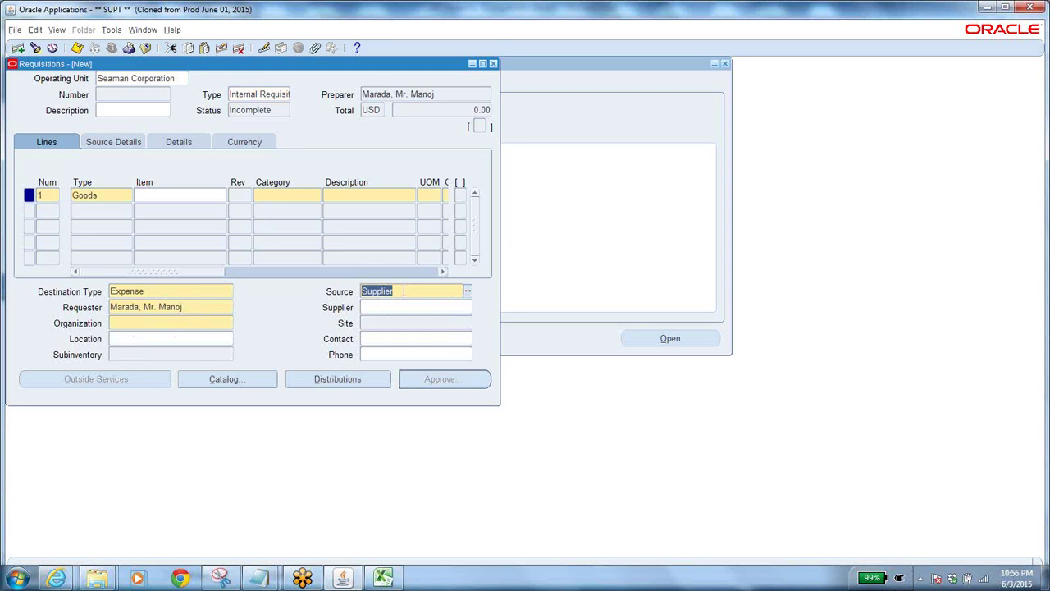
key("Tab")
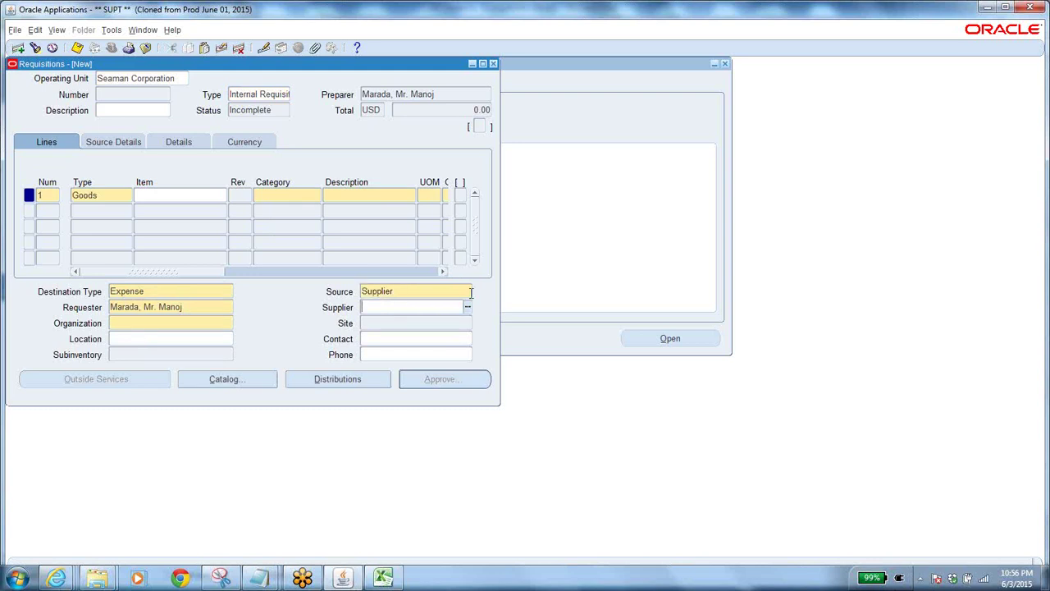
left_click(445, 292)
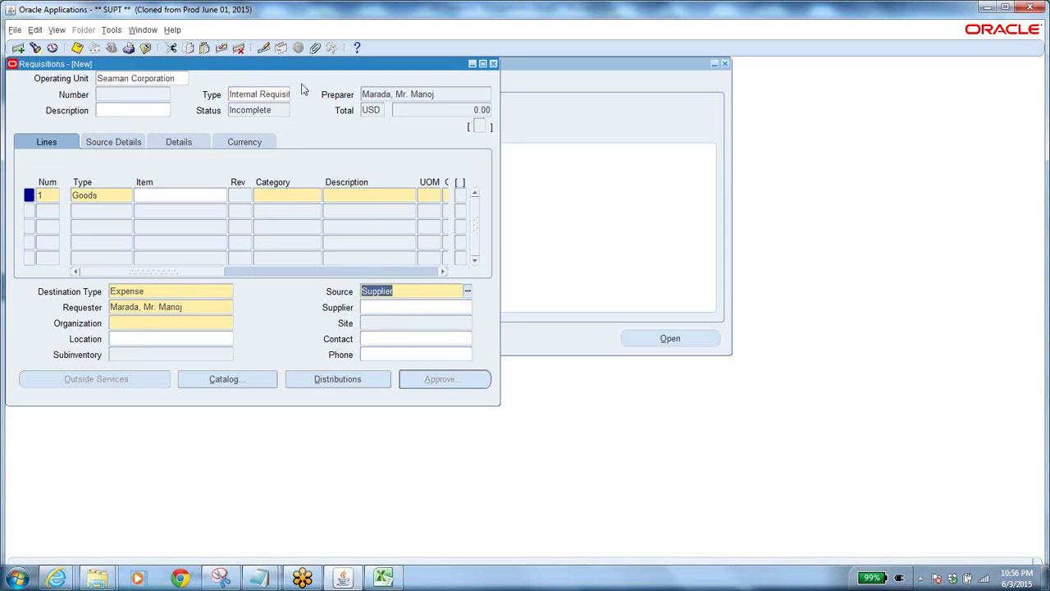
left_click(268, 97)
left_click(271, 194)
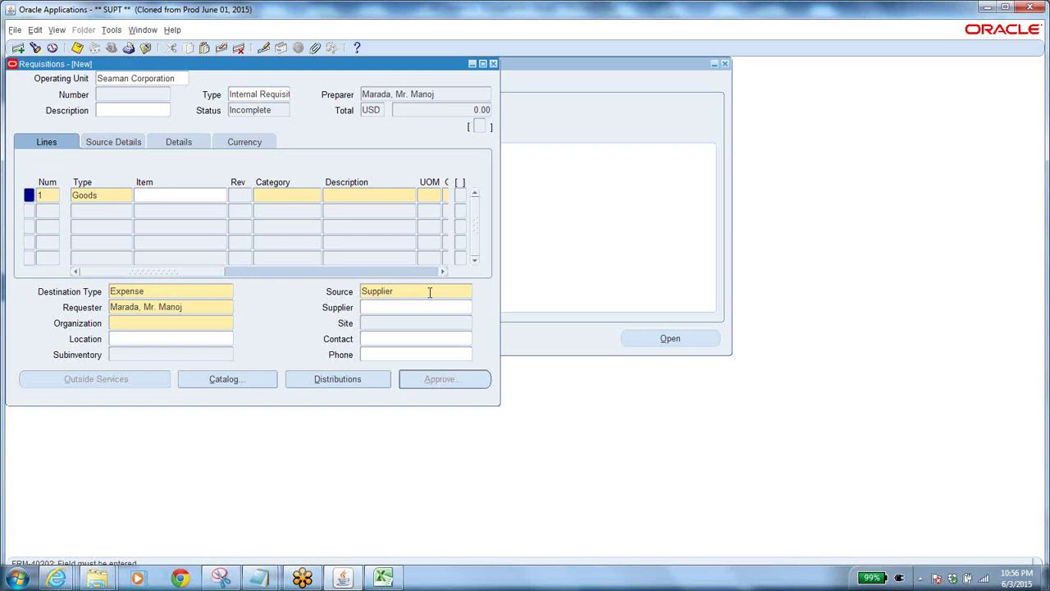
left_click(145, 48)
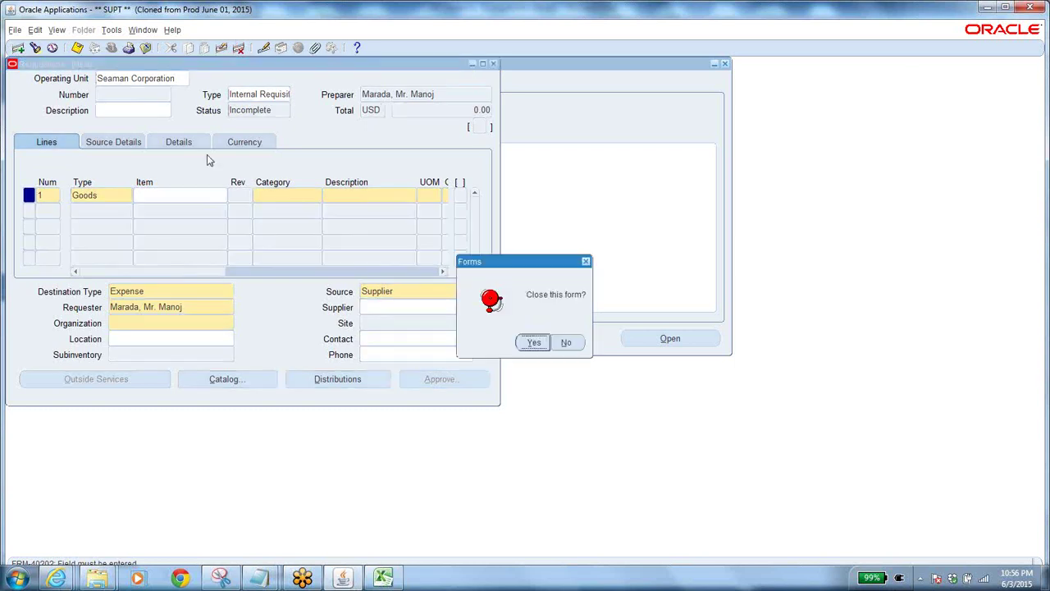
left_click(542, 343)
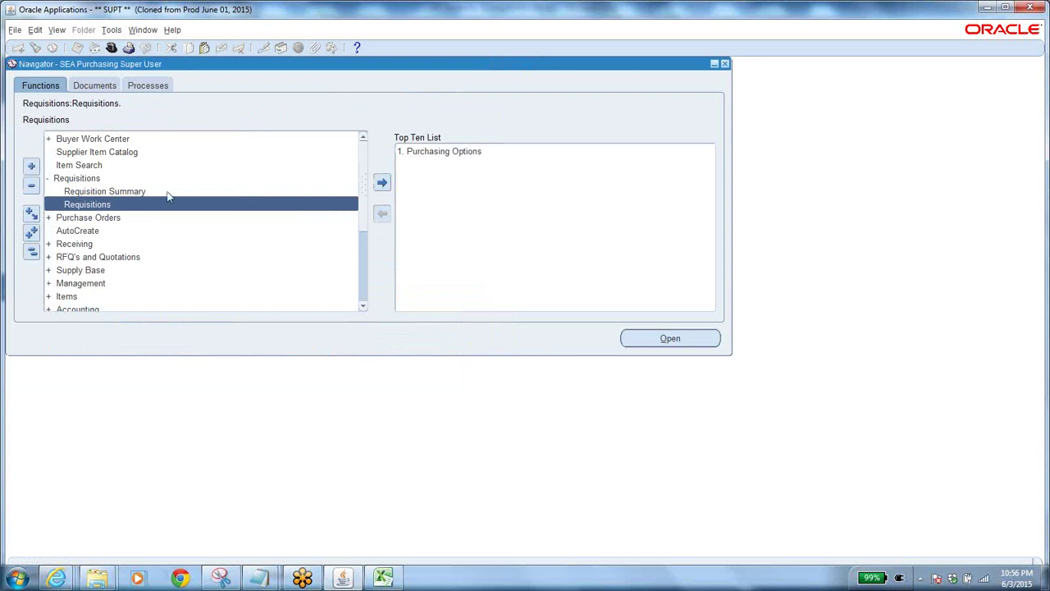
Open Requisition Summary, look up the first IR number in the classes trails Notepad file and return to Oracle Applications
double_click(115, 192)
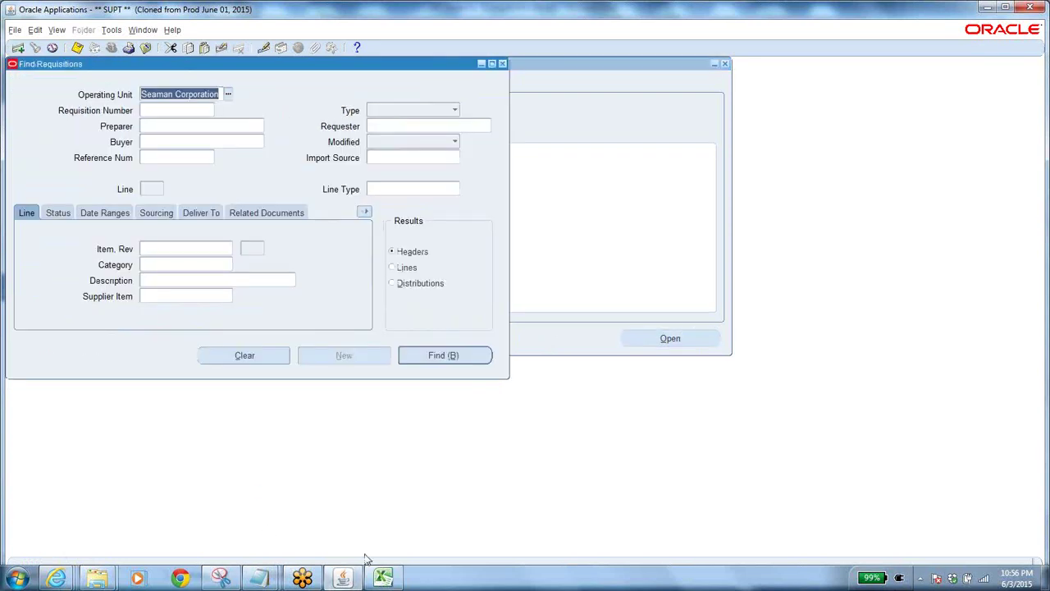
left_click(259, 579)
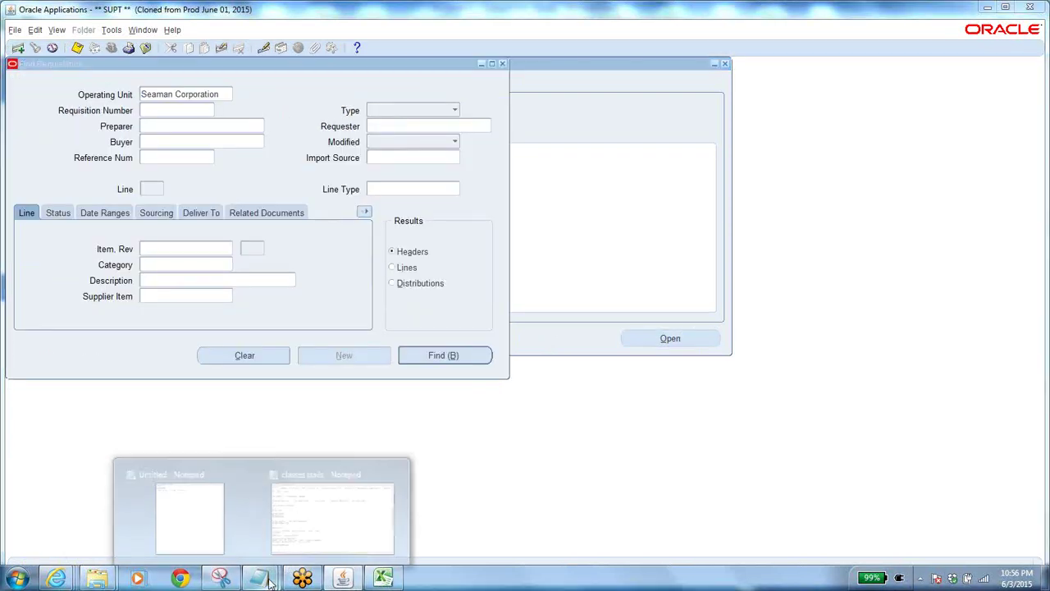
left_click(341, 523)
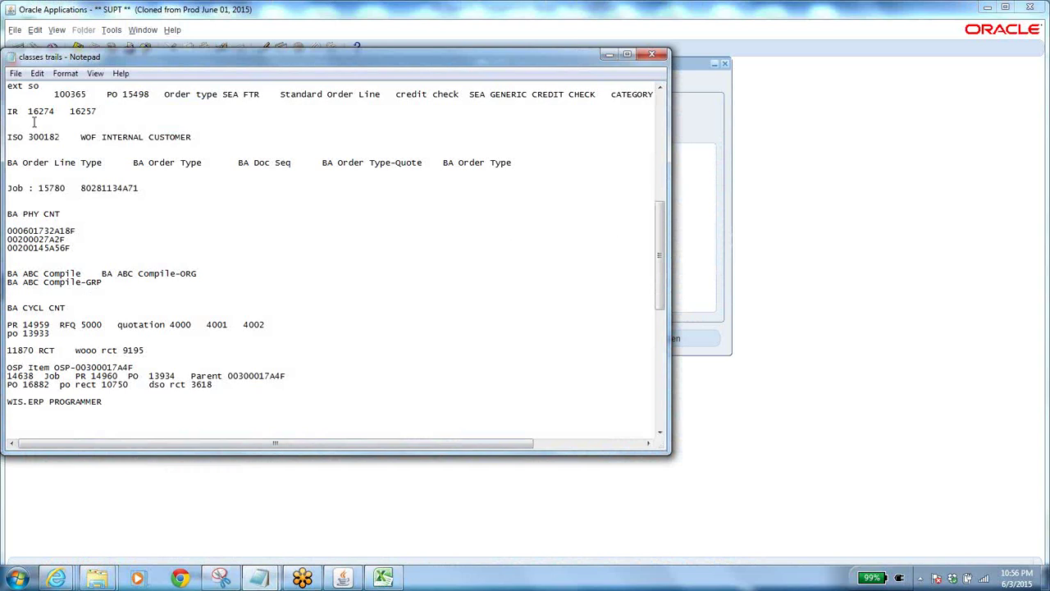
left_click_drag(28, 111, 54, 113)
left_click(343, 578)
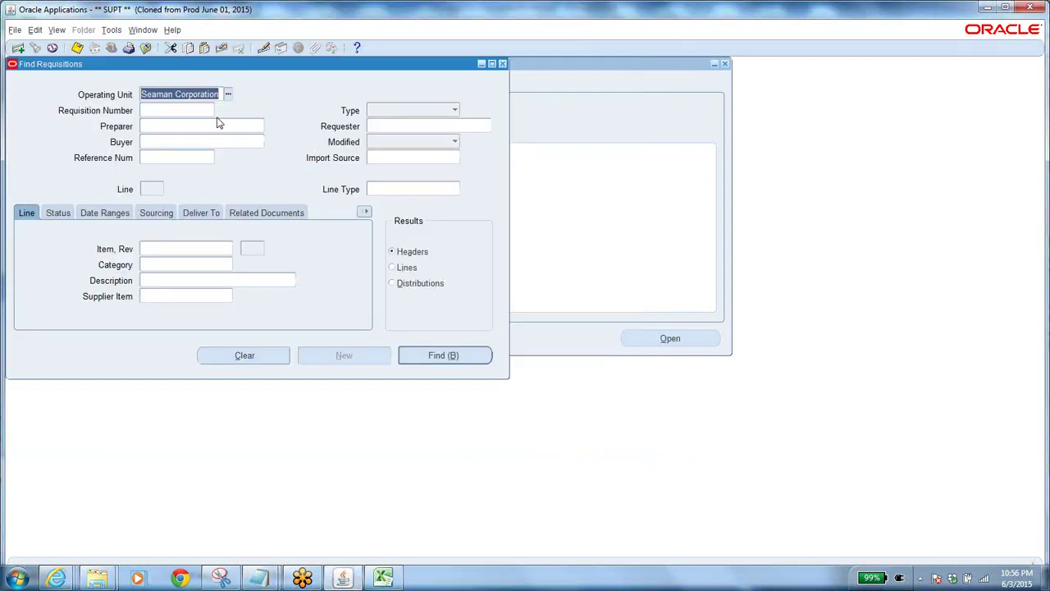
Find the requisition header by the first IR number from the notes, with results shown as Headers
left_click(176, 110)
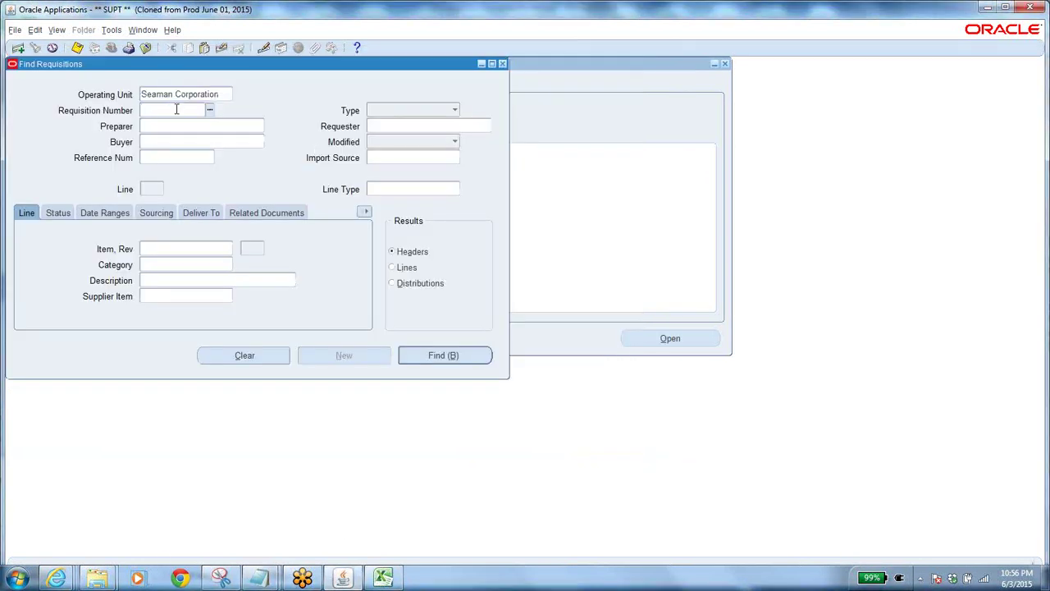
type("16274")
key("Tab")
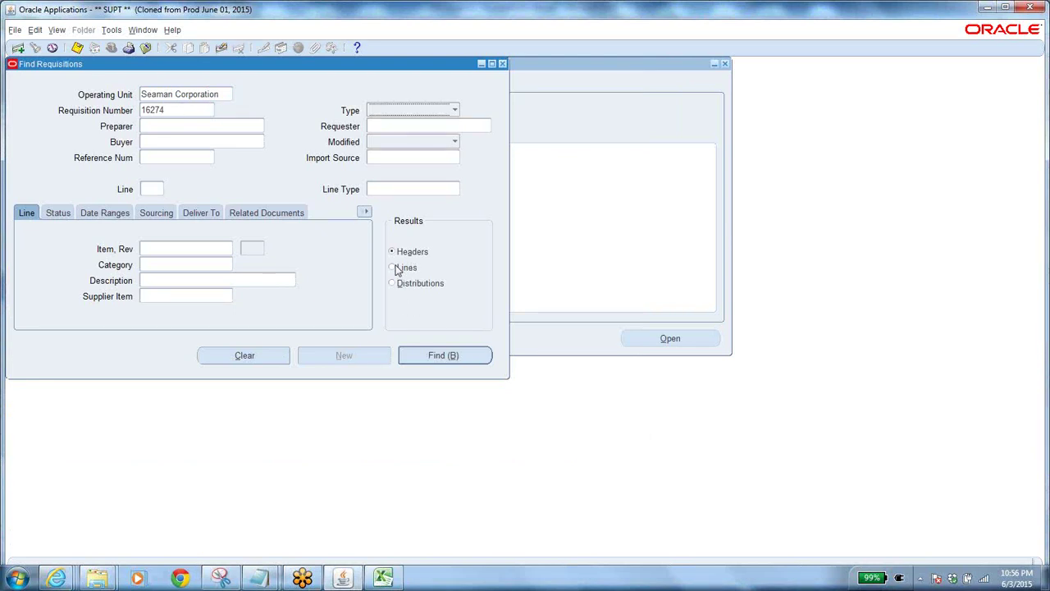
left_click(424, 355)
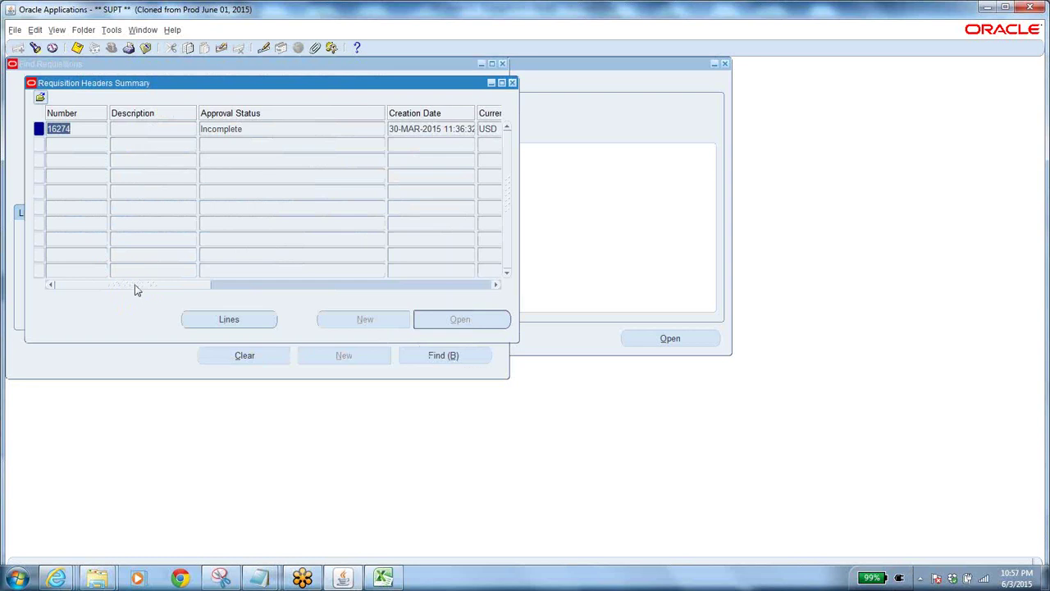
View the found requisition's type and lines, try to view its line distributions, and close the summary windows
left_click_drag(136, 289, 412, 307)
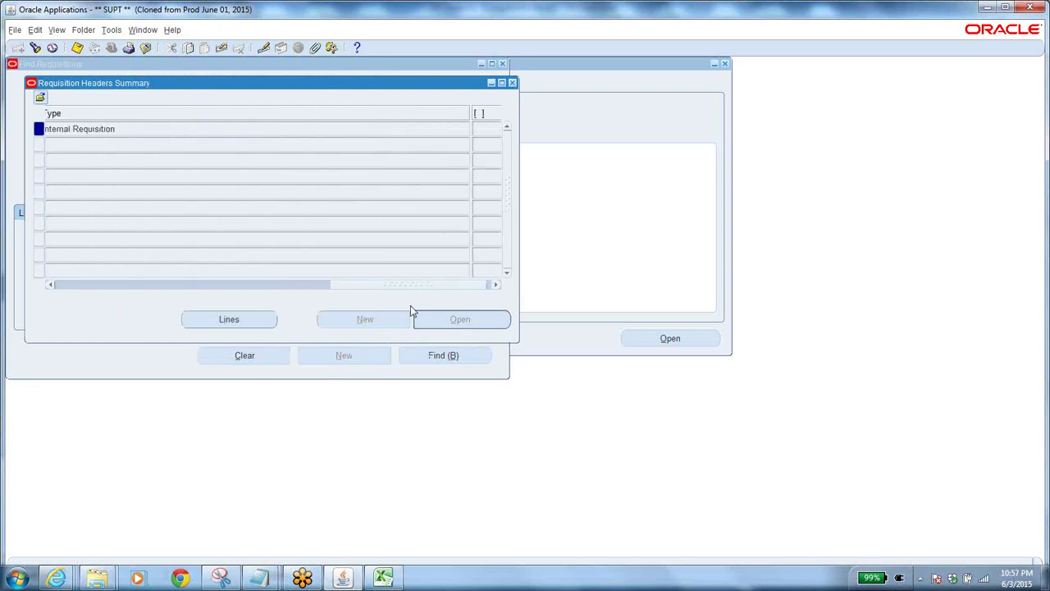
left_click(231, 322)
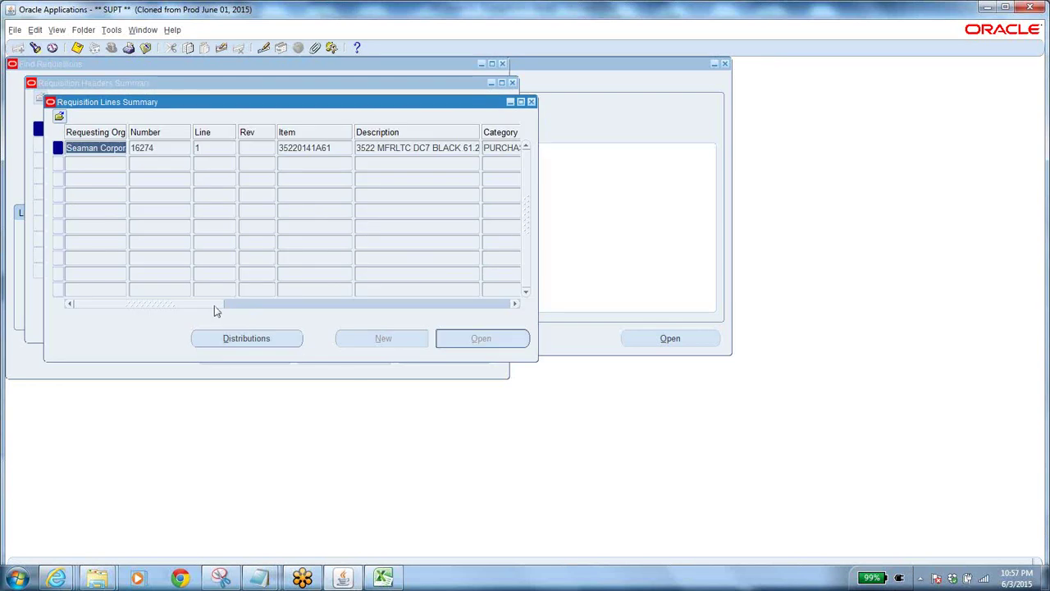
left_click_drag(213, 305, 165, 345)
left_click(231, 345)
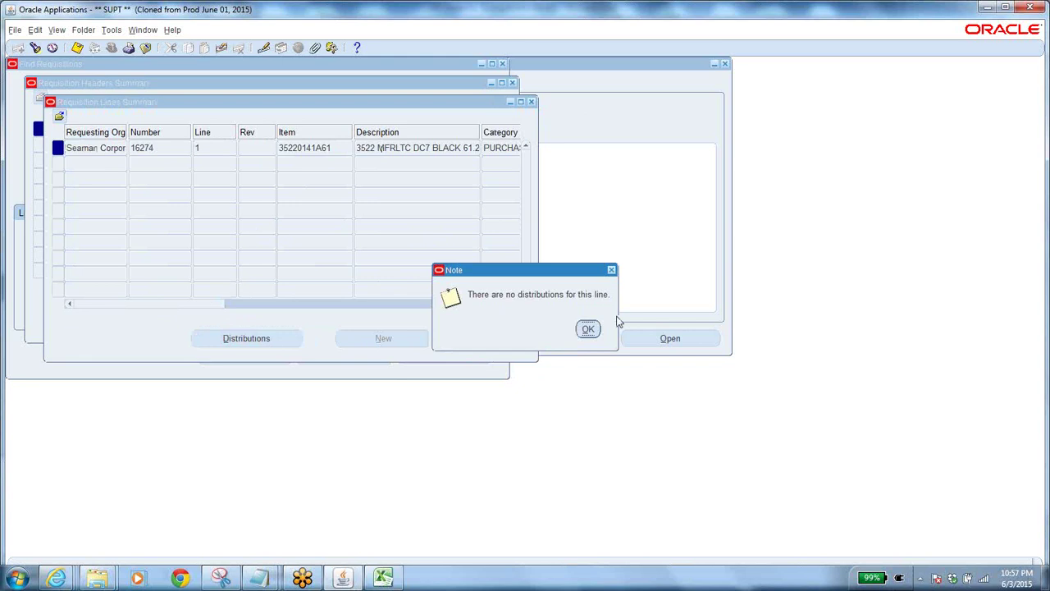
left_click(588, 330)
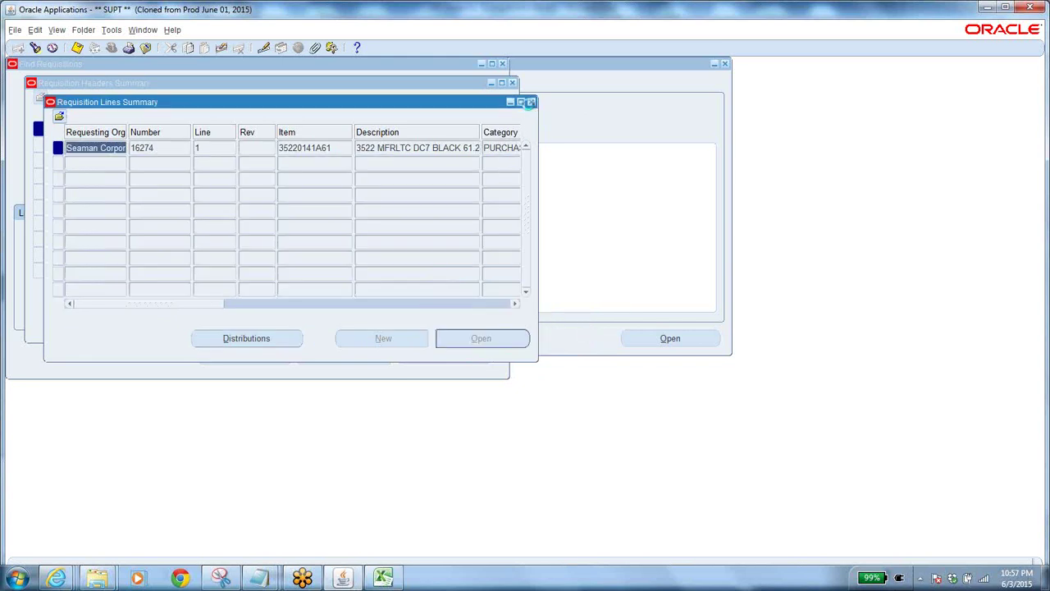
left_click(531, 102)
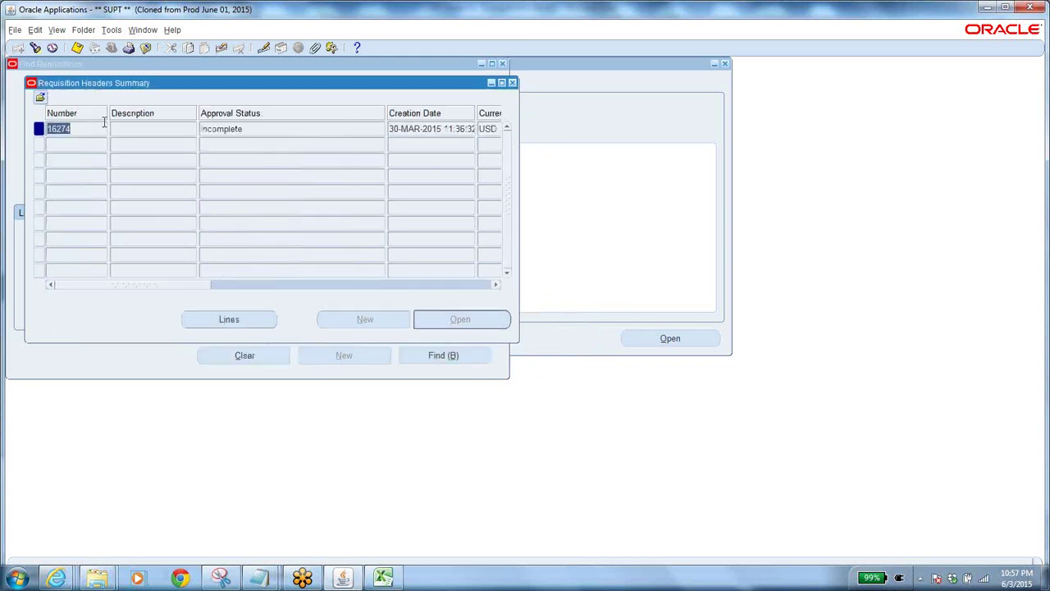
left_click(146, 48)
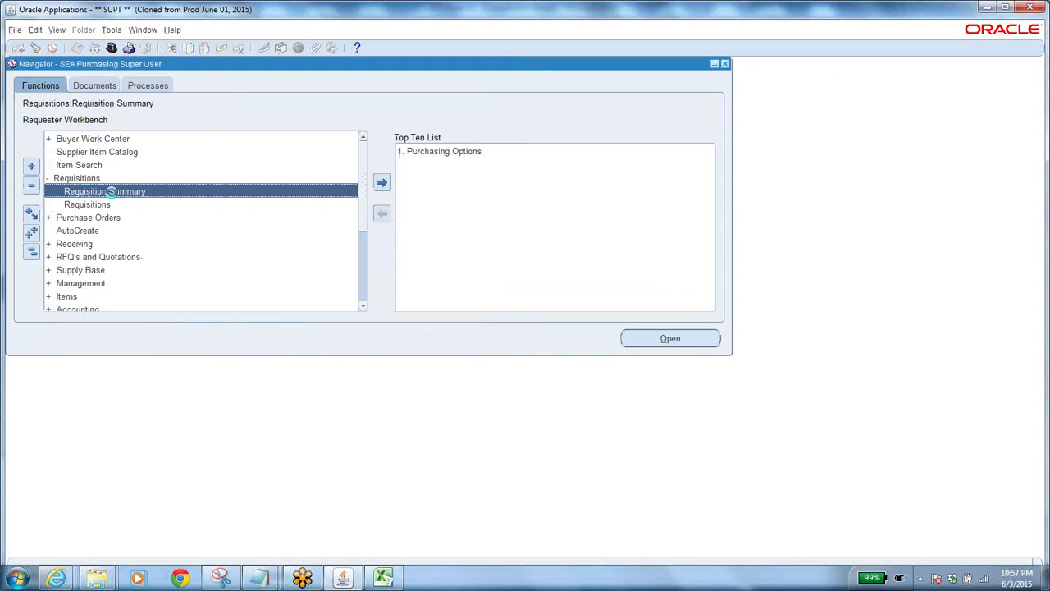
Open the Requisitions form and query the same internal requisition by its number
double_click(105, 204)
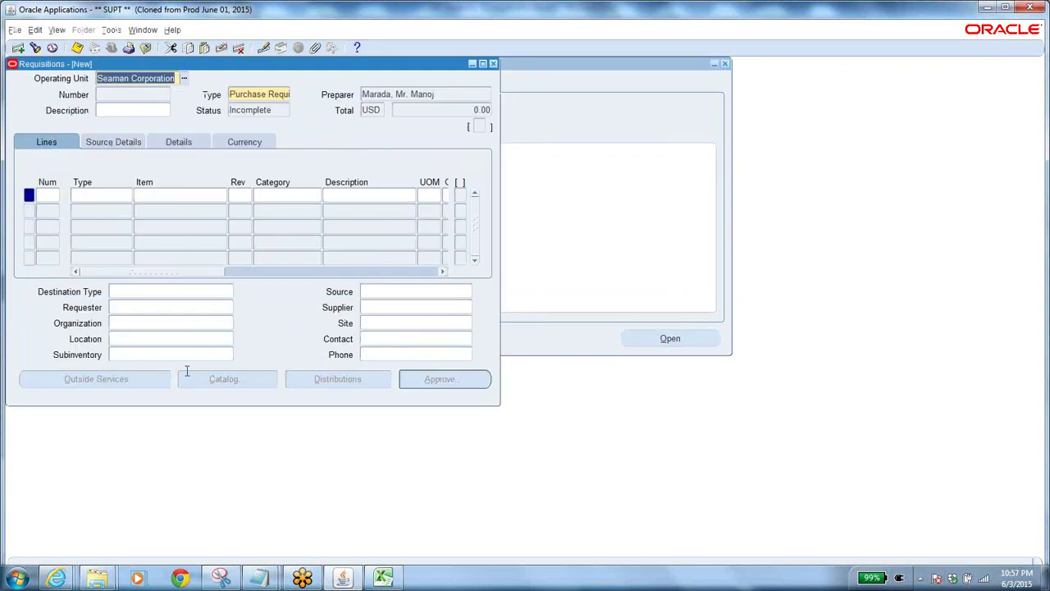
key("F11")
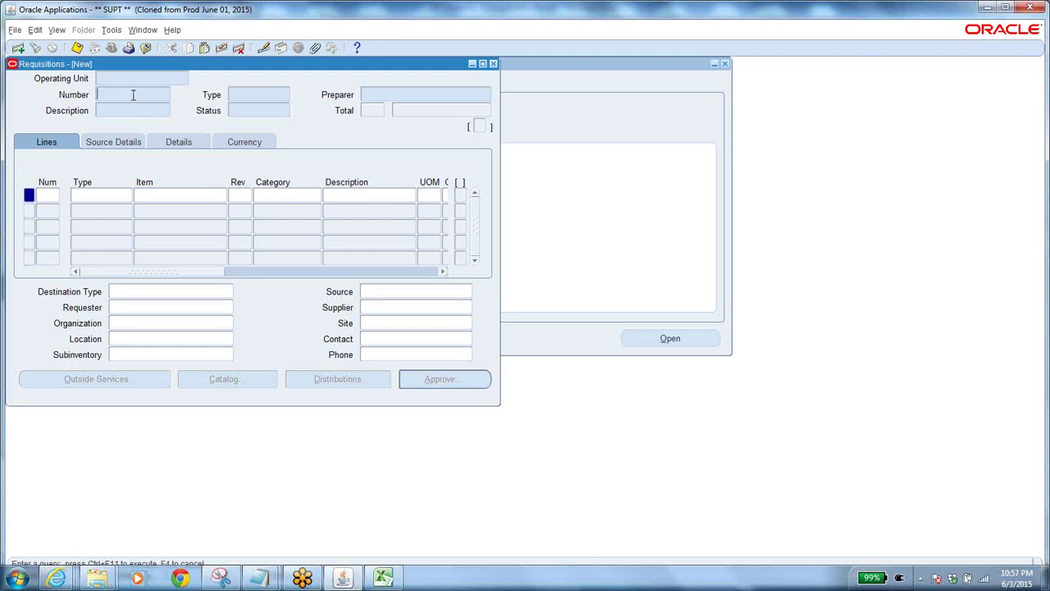
type("16274")
key("ctrl+F11")
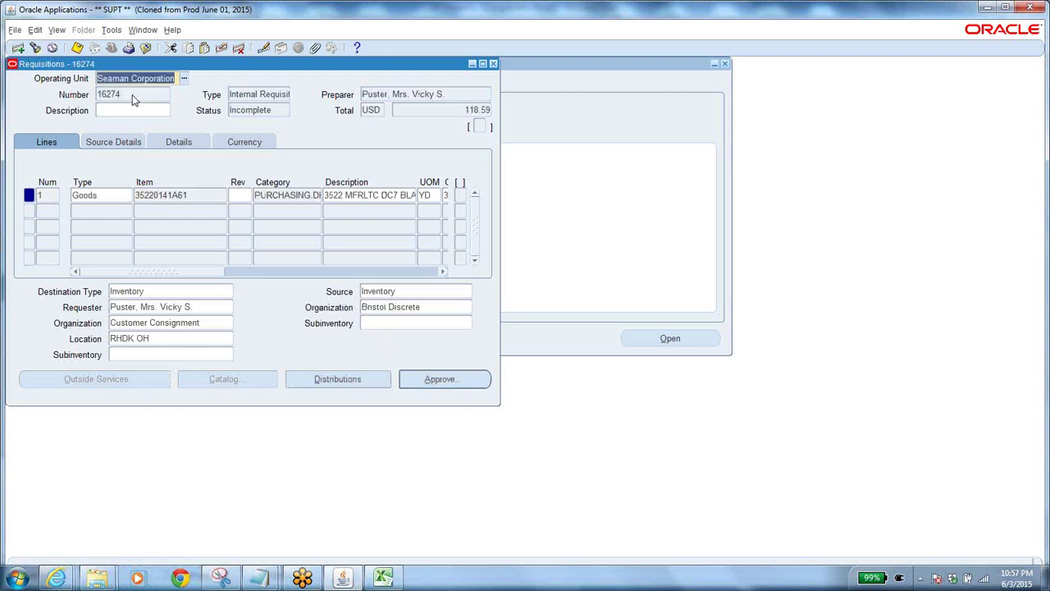
View the available Source choices for the requisition line and cancel the list without changing the source
left_click(410, 291)
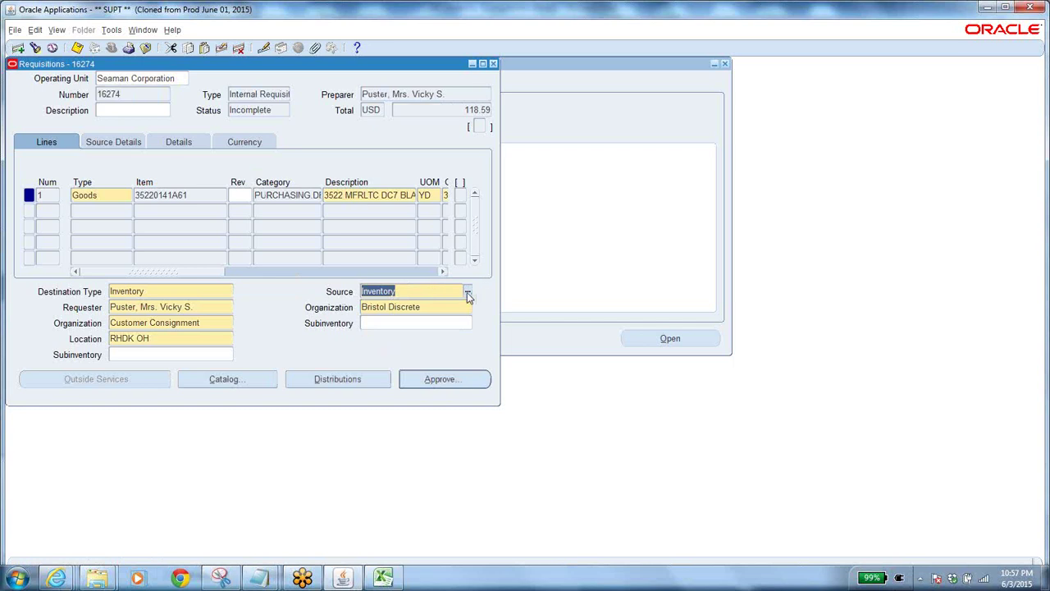
left_click(467, 292)
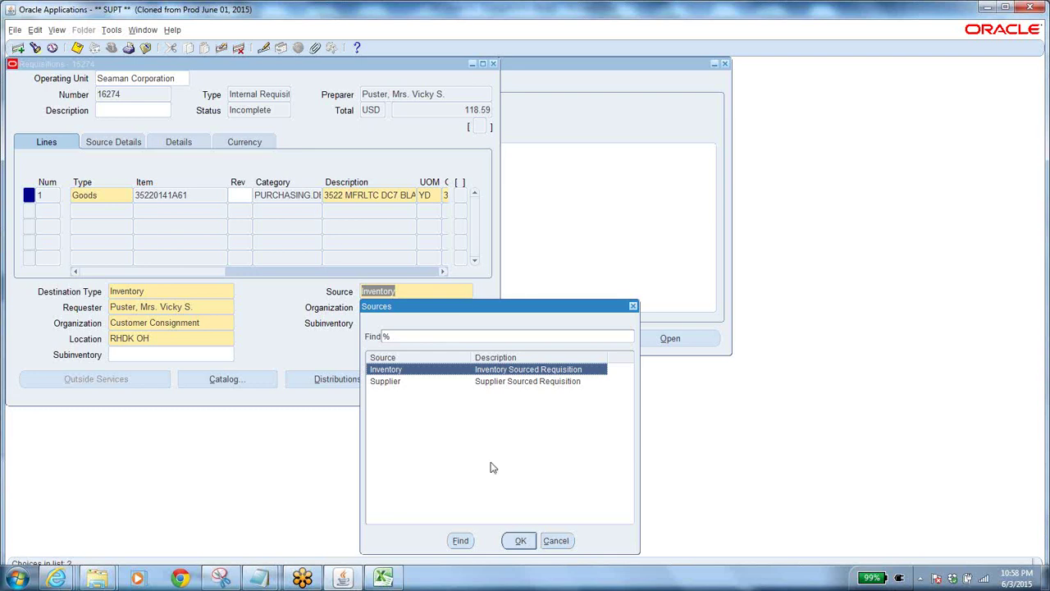
left_click(557, 540)
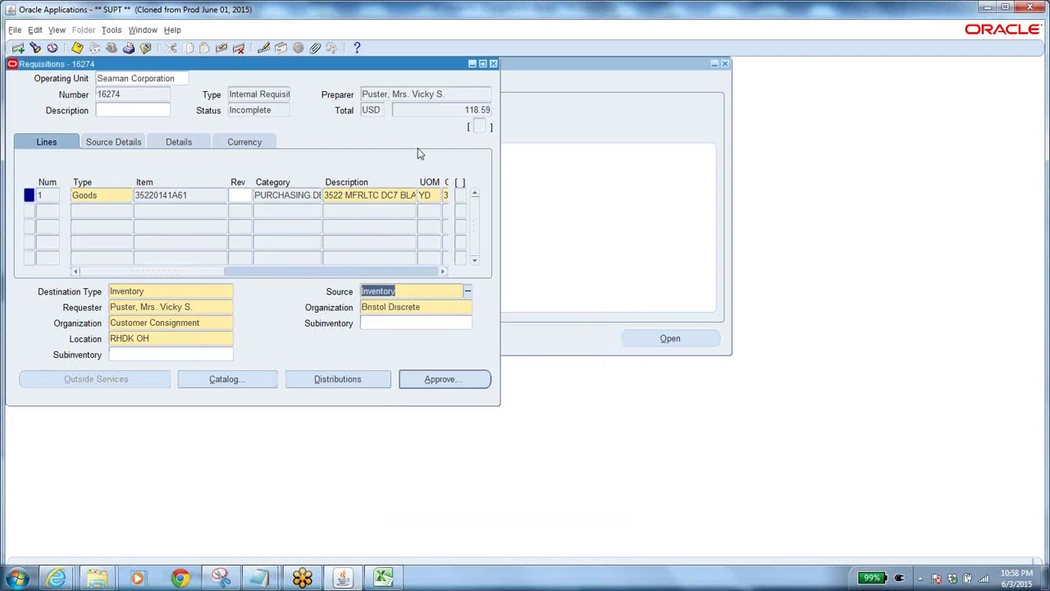
Switch to Internet Explorer to check the Purchase Order Types help page, and return to the requisition in Oracle Applications
left_click(56, 579)
left_click(386, 503)
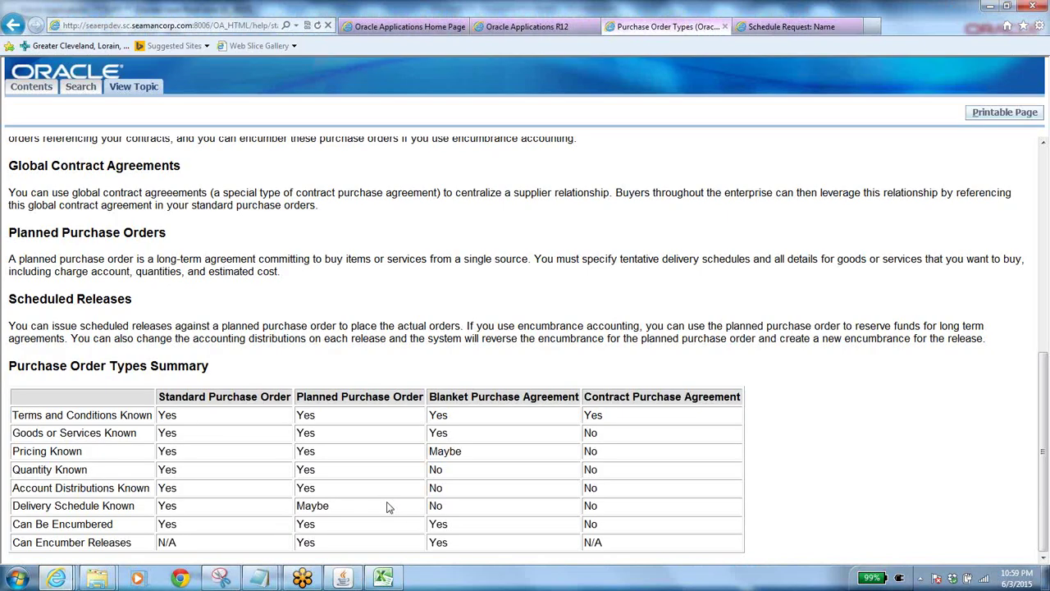
left_click(343, 579)
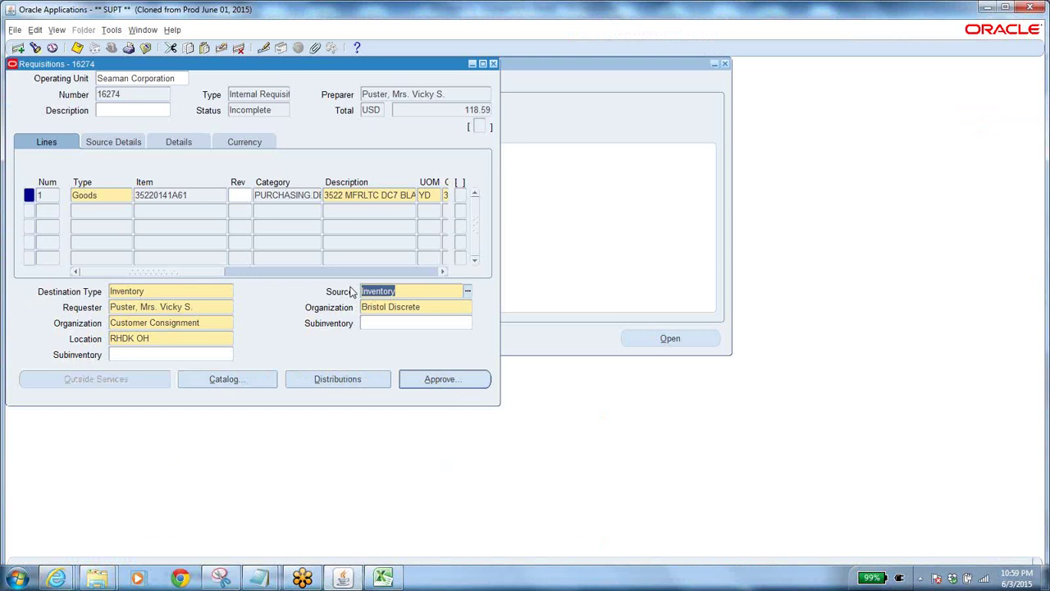